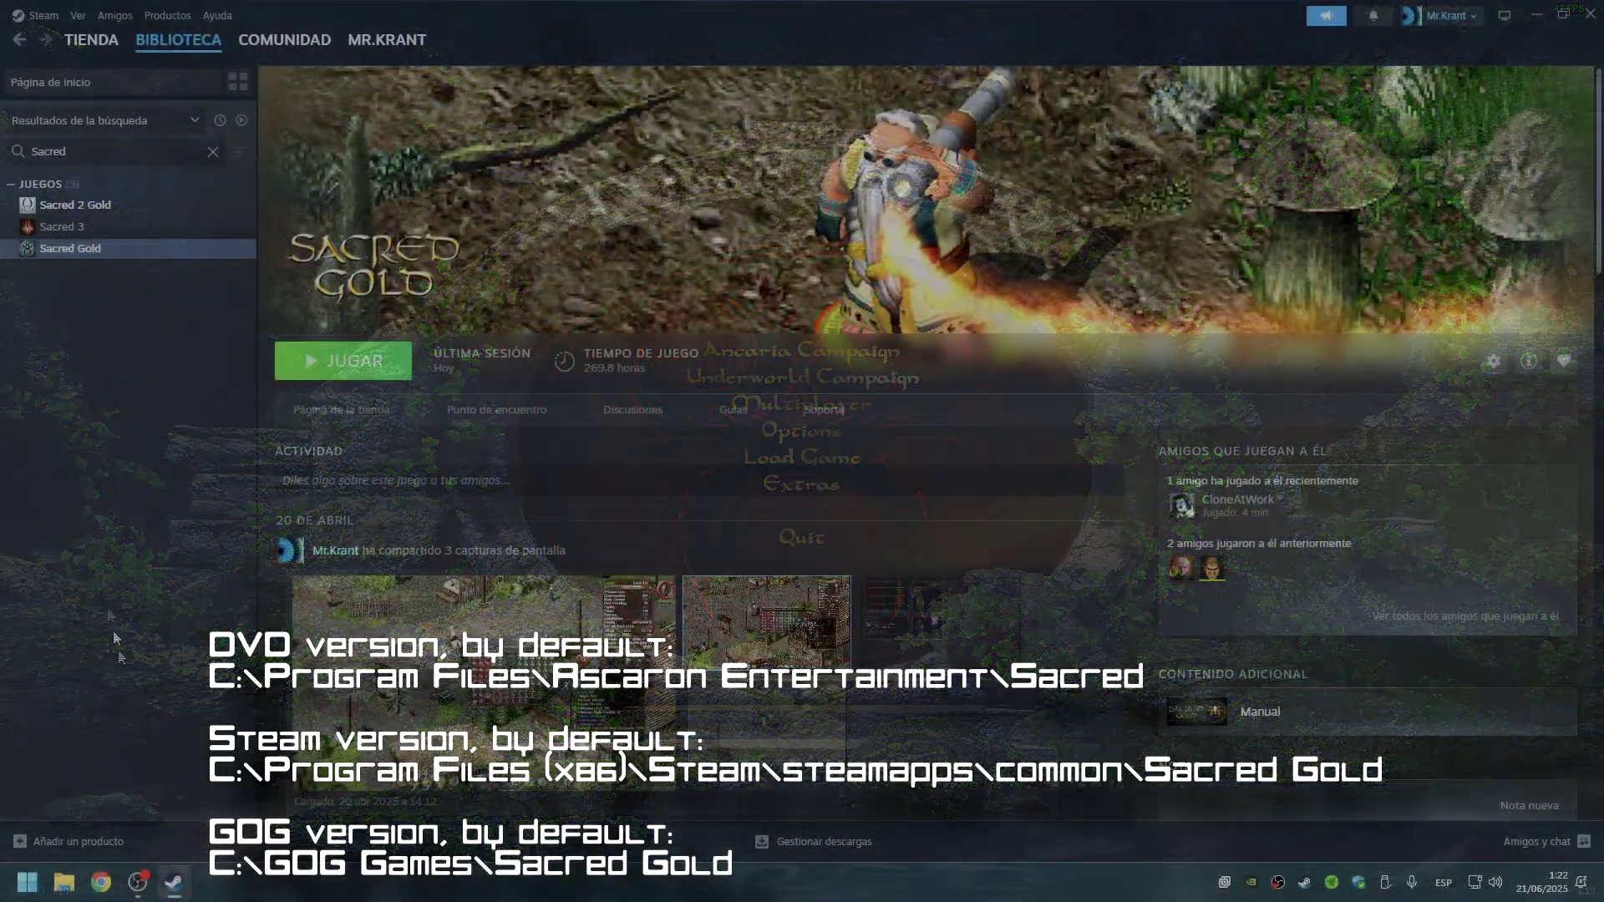
- Open the local installation folder of Sacred Gold from the Steam library
{"action": "right_click", "coordinate": [86, 253]}
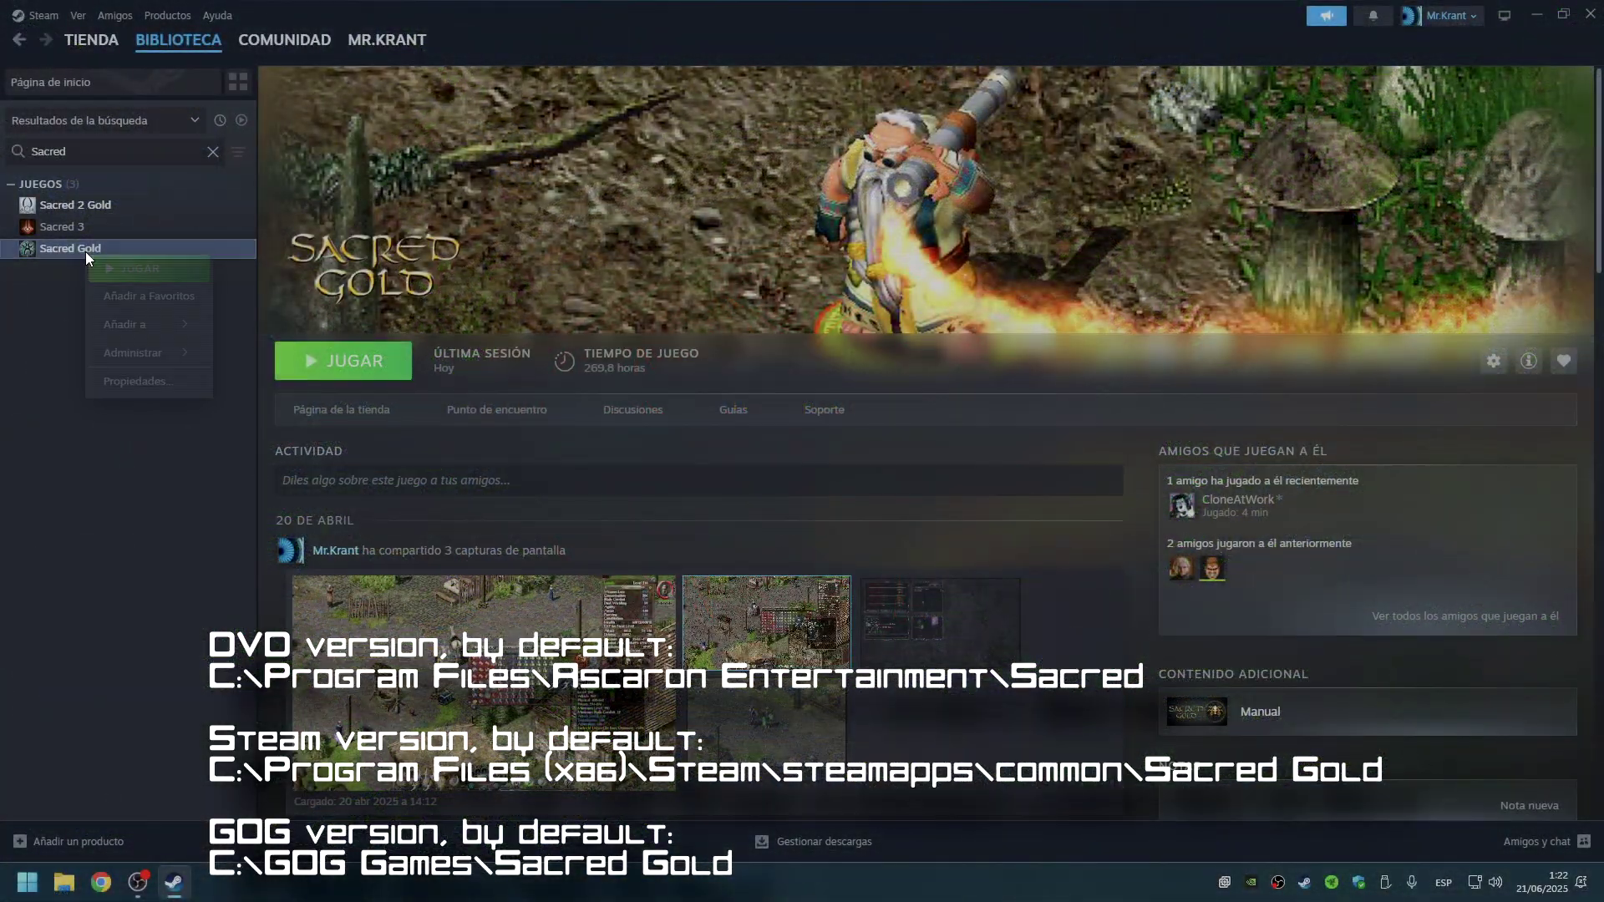
{"action": "mouse_move", "coordinate": [180, 357]}
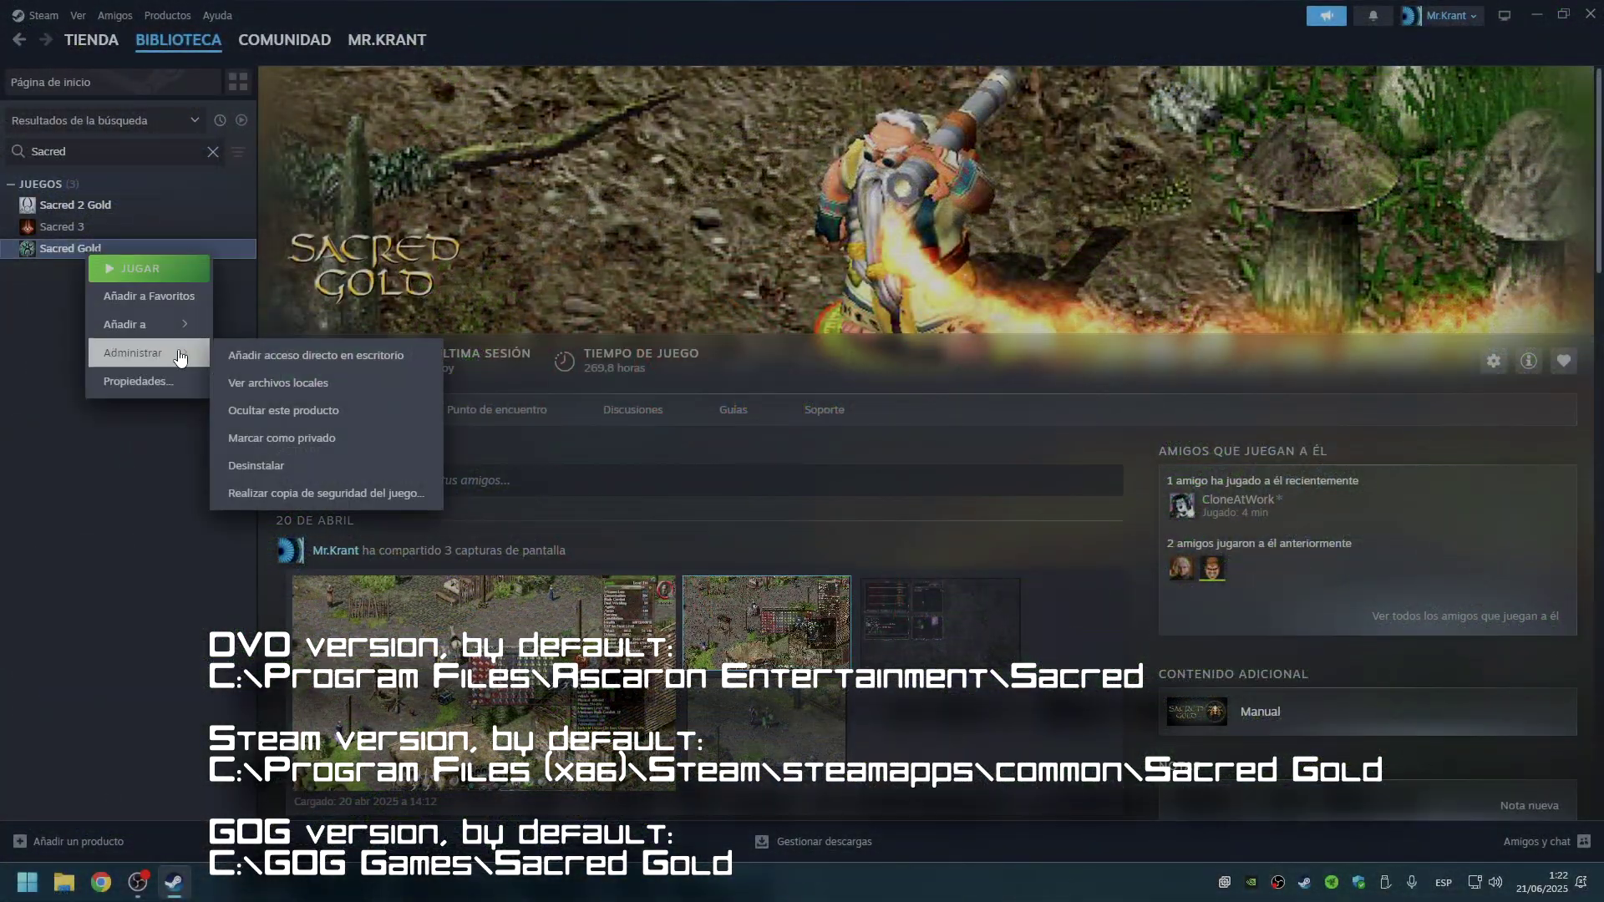
{"action": "left_click", "coordinate": [277, 384]}
- Open the Settings file and examine its CD key, NETWORK_LOBBY, NETWORK_LOBBYPORT and NETWORK_SPEEDSETTINGS lines, and close it
{"action": "scroll", "coordinate": [277, 407], "scroll_direction": "down", "scroll_amount": 6}
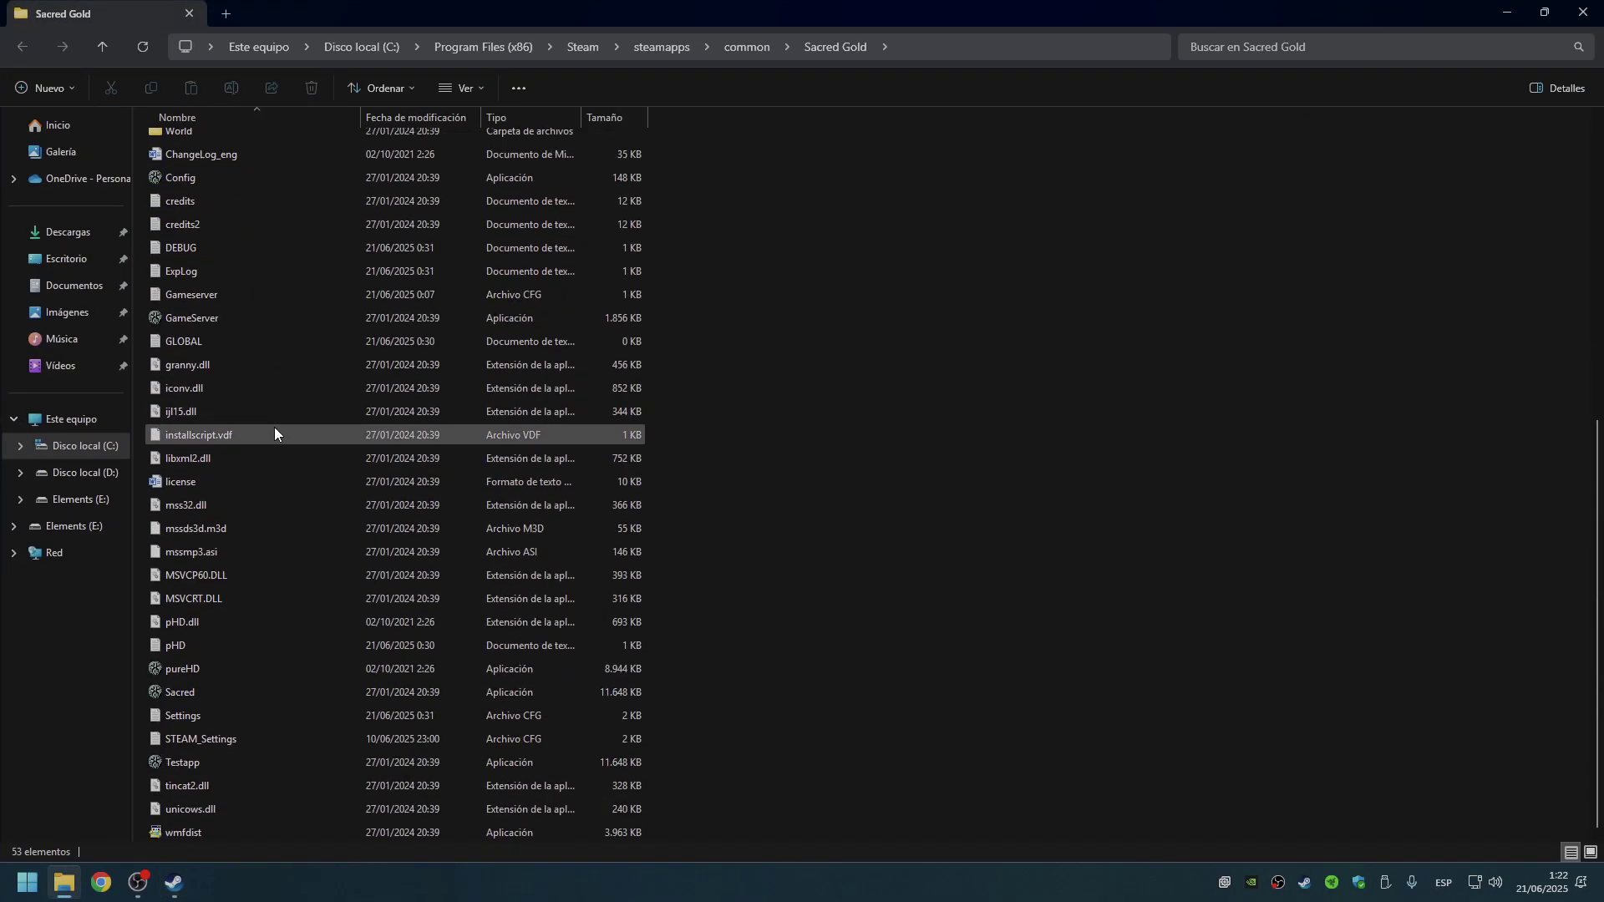
{"action": "double_click", "coordinate": [186, 716]}
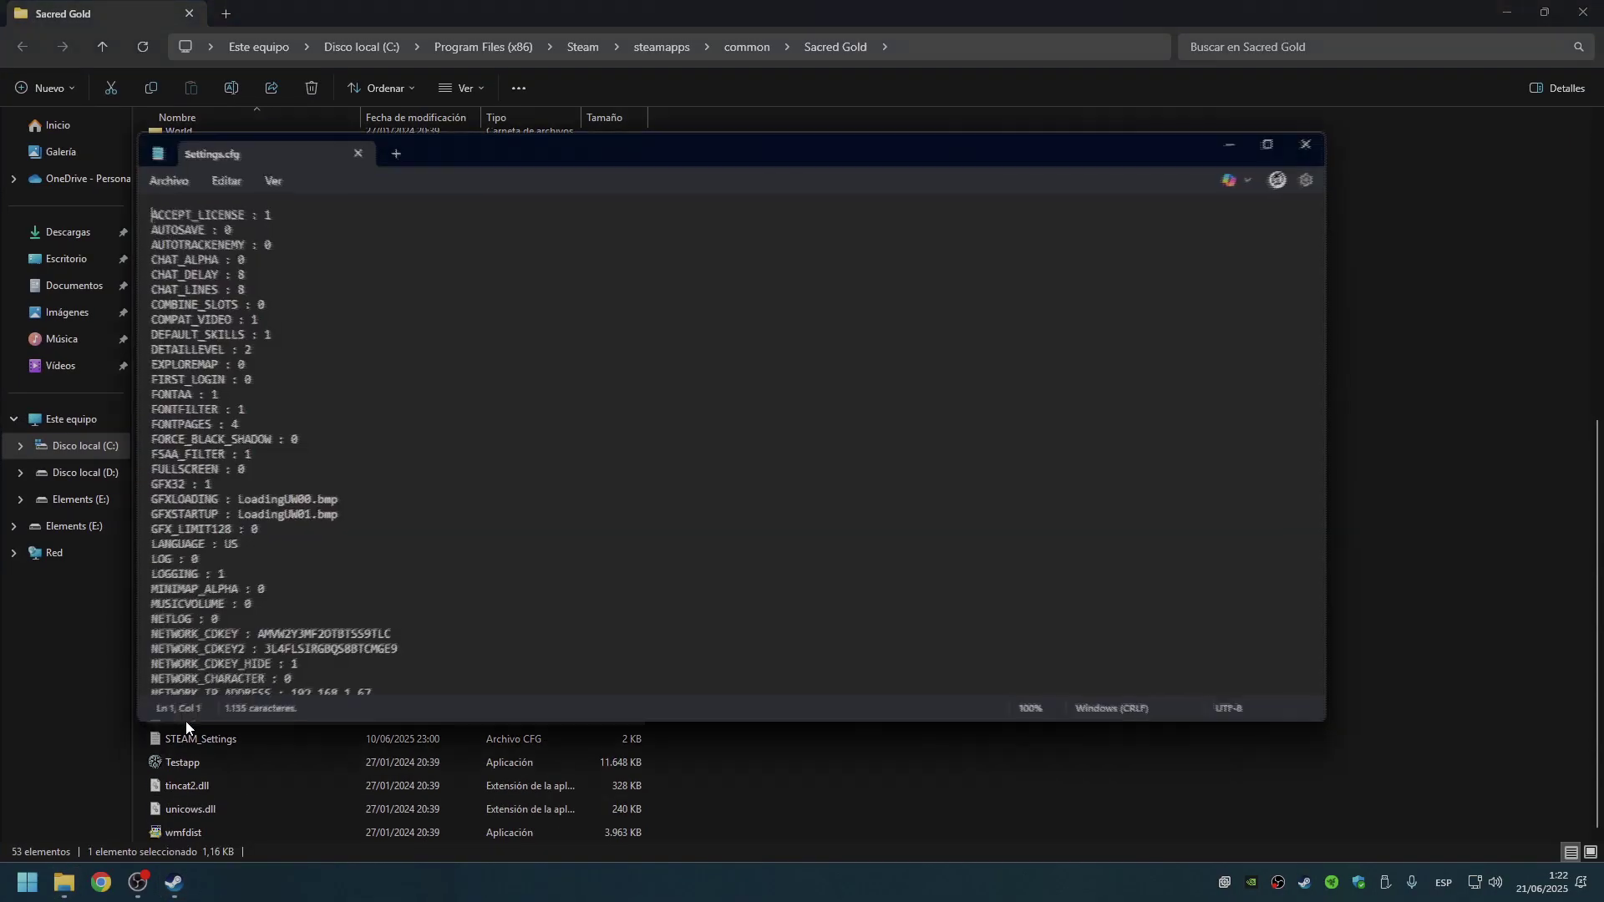
{"action": "scroll", "coordinate": [352, 537], "scroll_direction": "down", "scroll_amount": 2}
{"action": "scroll", "coordinate": [352, 537], "scroll_direction": "down", "scroll_amount": 3}
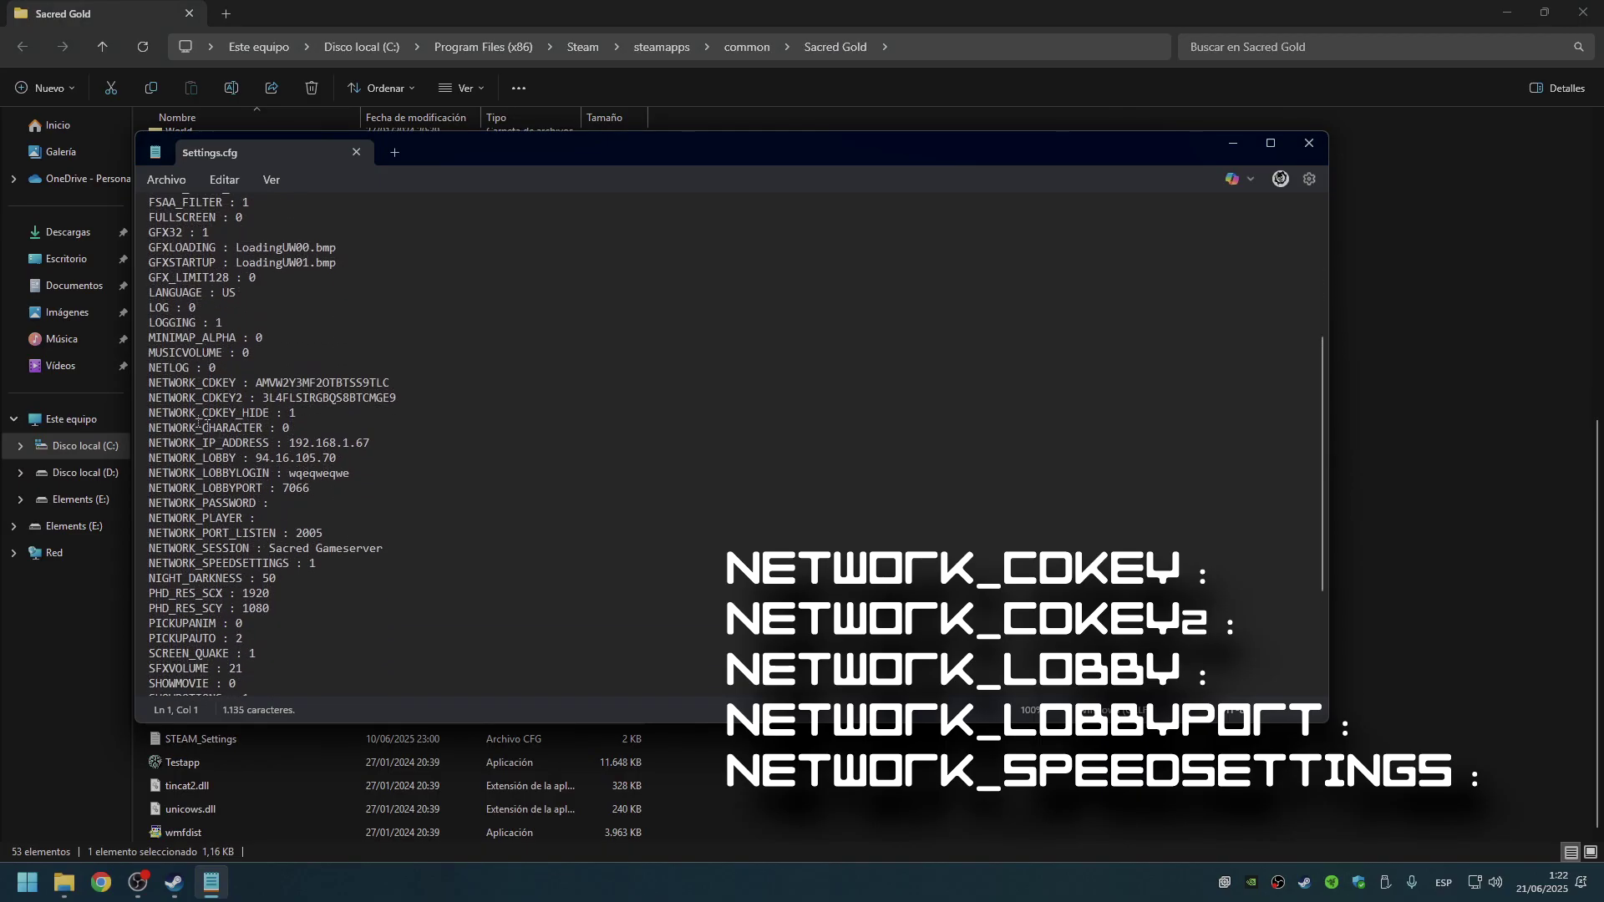
{"action": "left_click_drag", "start_coordinate": [151, 386], "coordinate": [398, 398]}
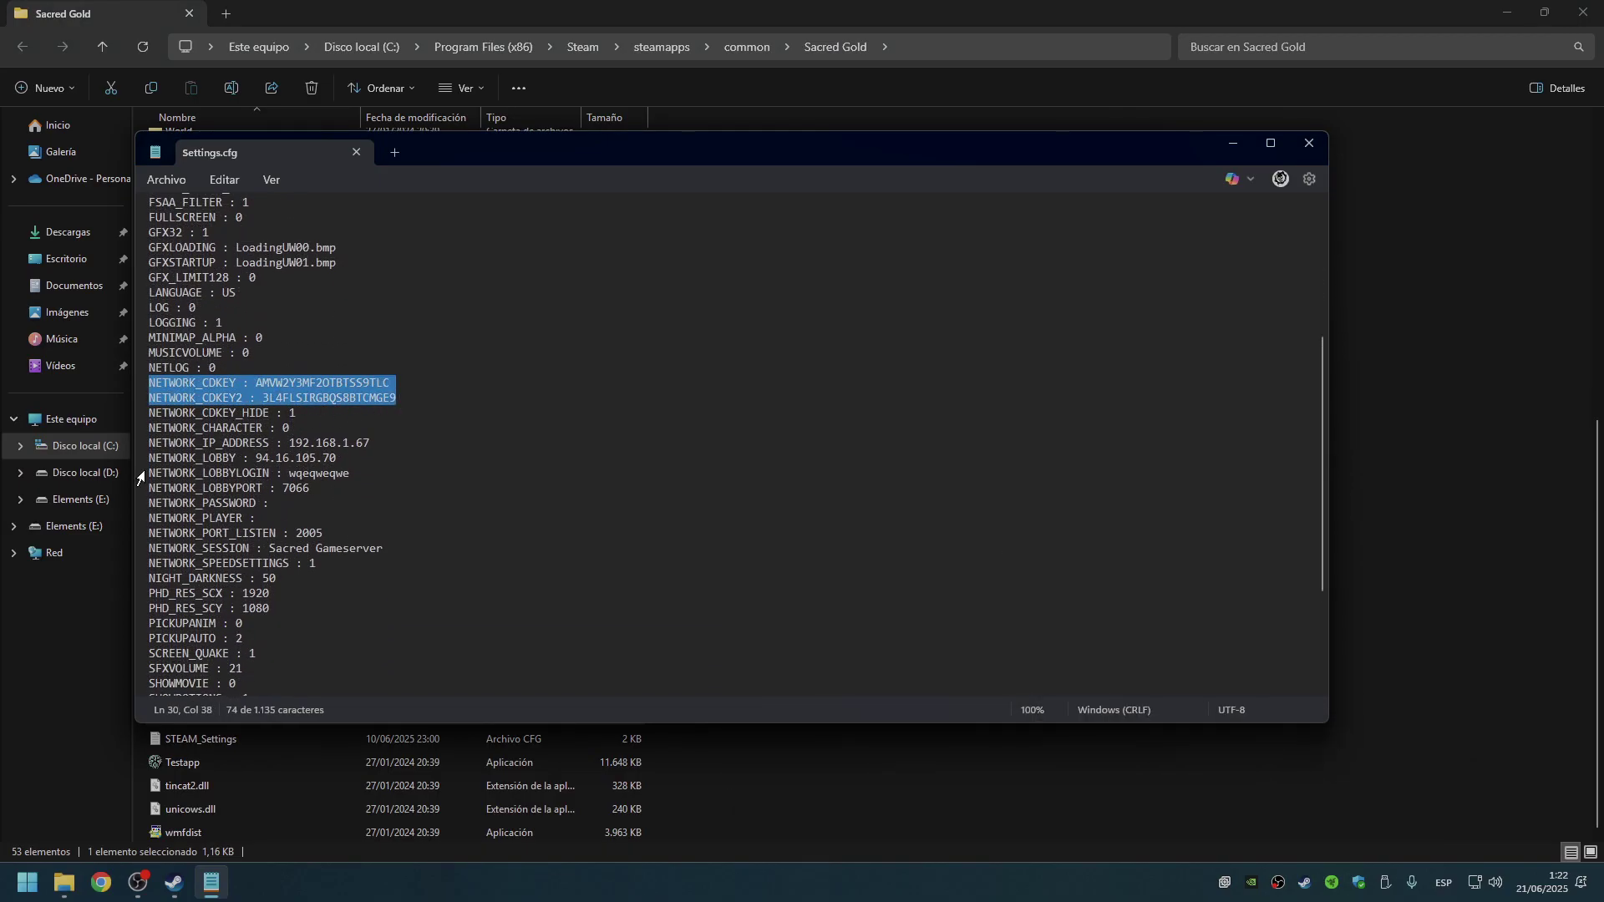
{"action": "left_click_drag", "start_coordinate": [150, 457], "coordinate": [337, 456]}
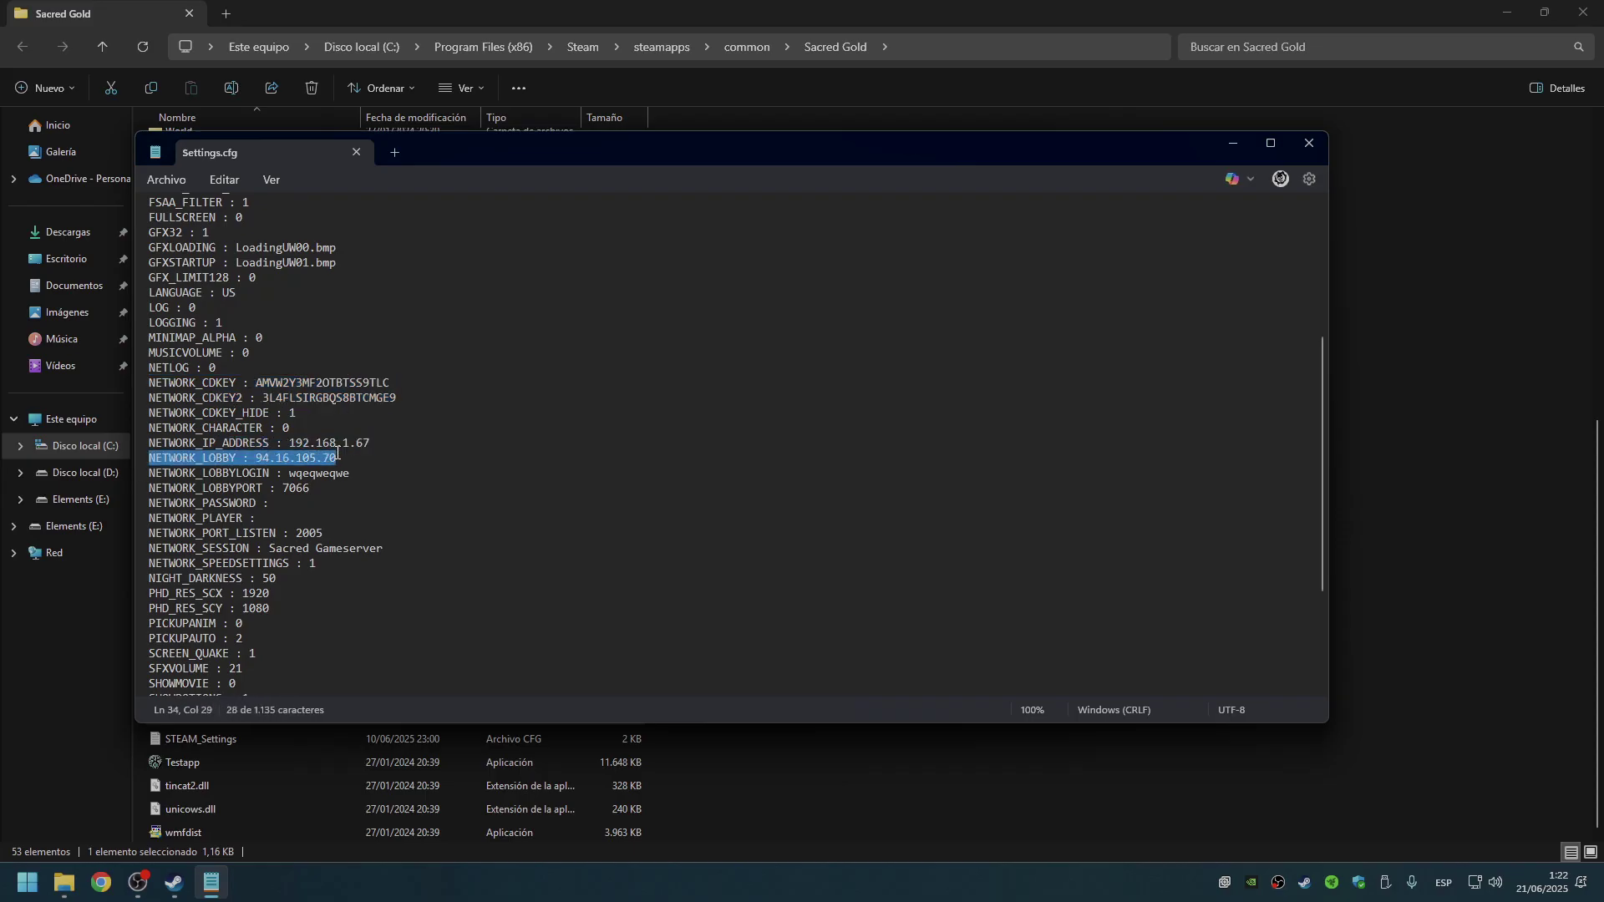
{"action": "left_click_drag", "start_coordinate": [152, 487], "coordinate": [320, 493]}
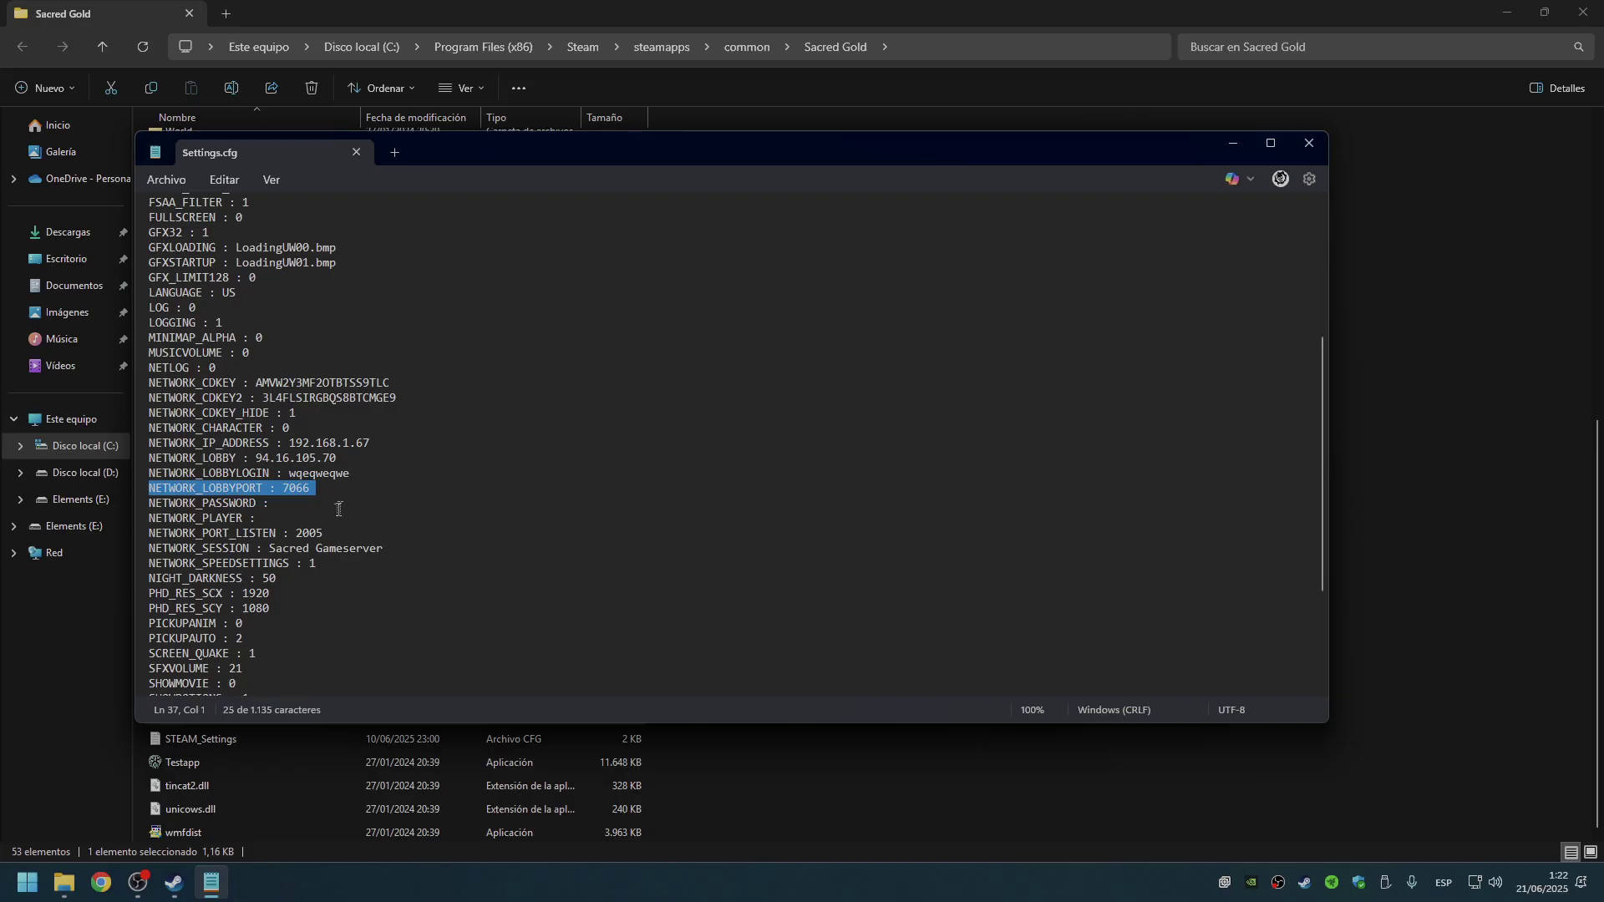
{"action": "left_click_drag", "start_coordinate": [147, 563], "coordinate": [322, 561]}
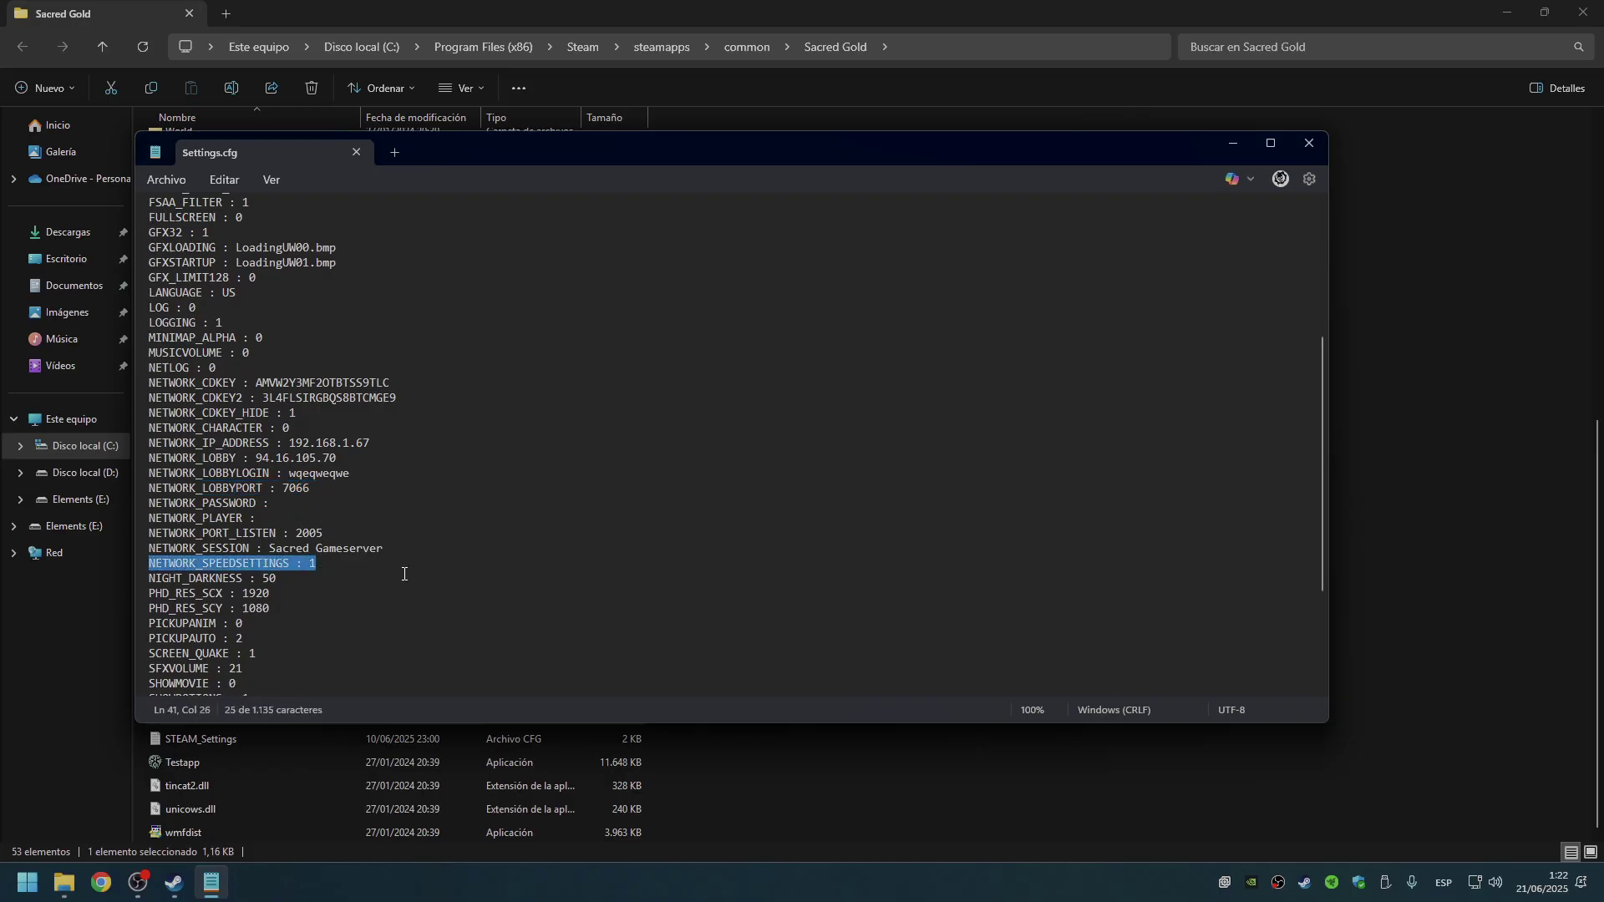
{"action": "left_click", "coordinate": [356, 154]}
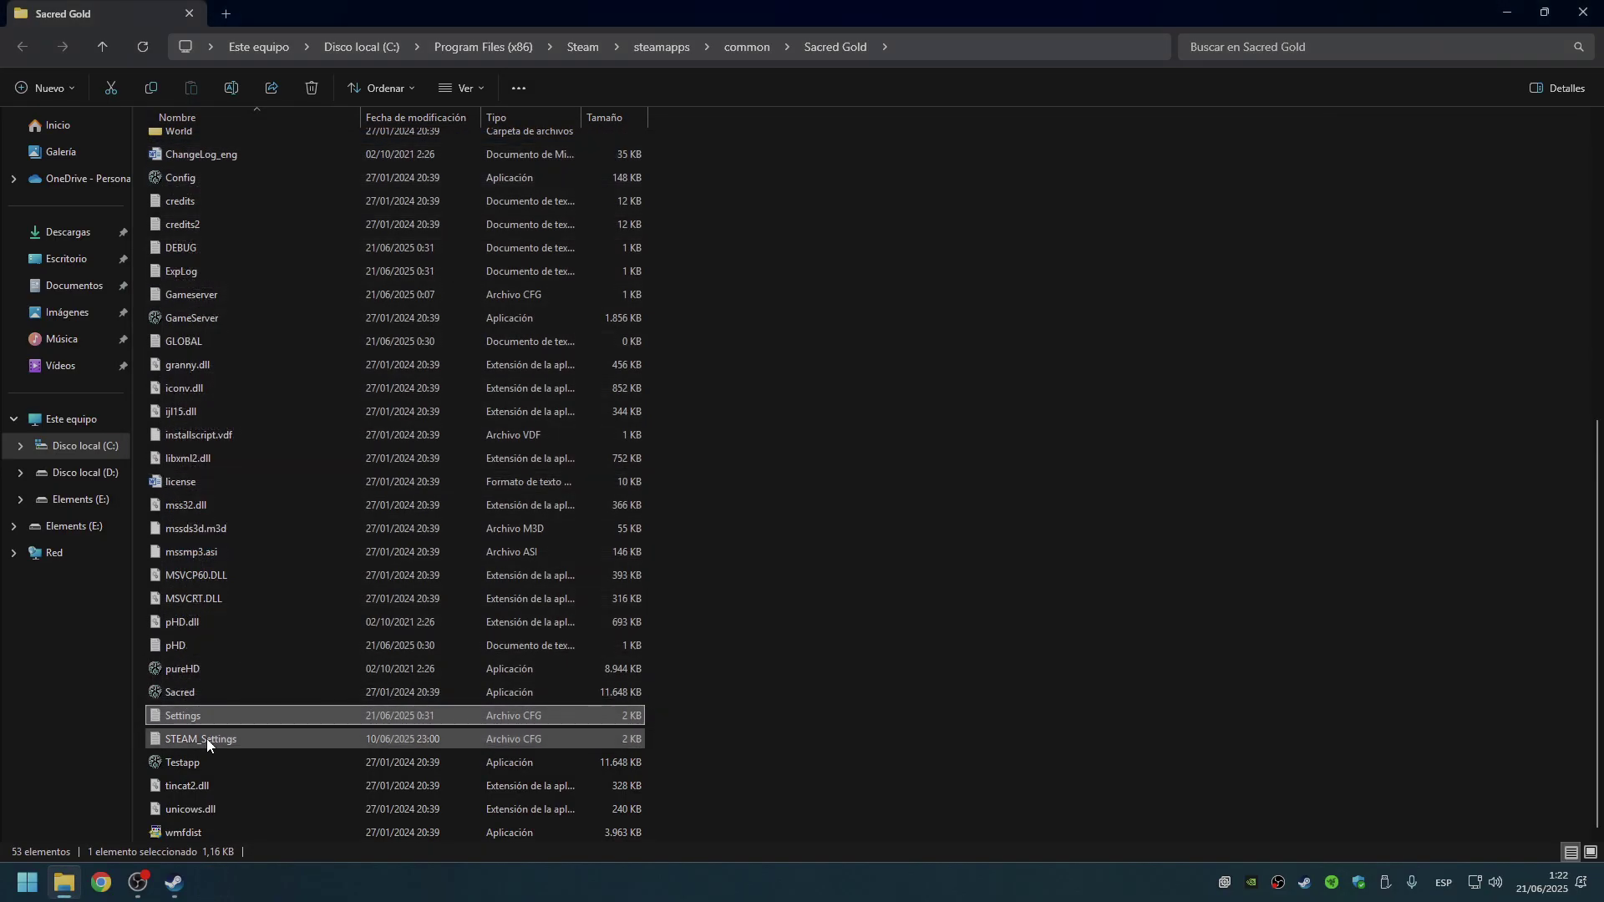
- Open the STEAM_Settings file and examine the same CD key, lobby address, lobby port and speed settings lines, and close it
{"action": "double_click", "coordinate": [207, 738]}
{"action": "scroll", "coordinate": [365, 443], "scroll_direction": "down", "scroll_amount": 6}
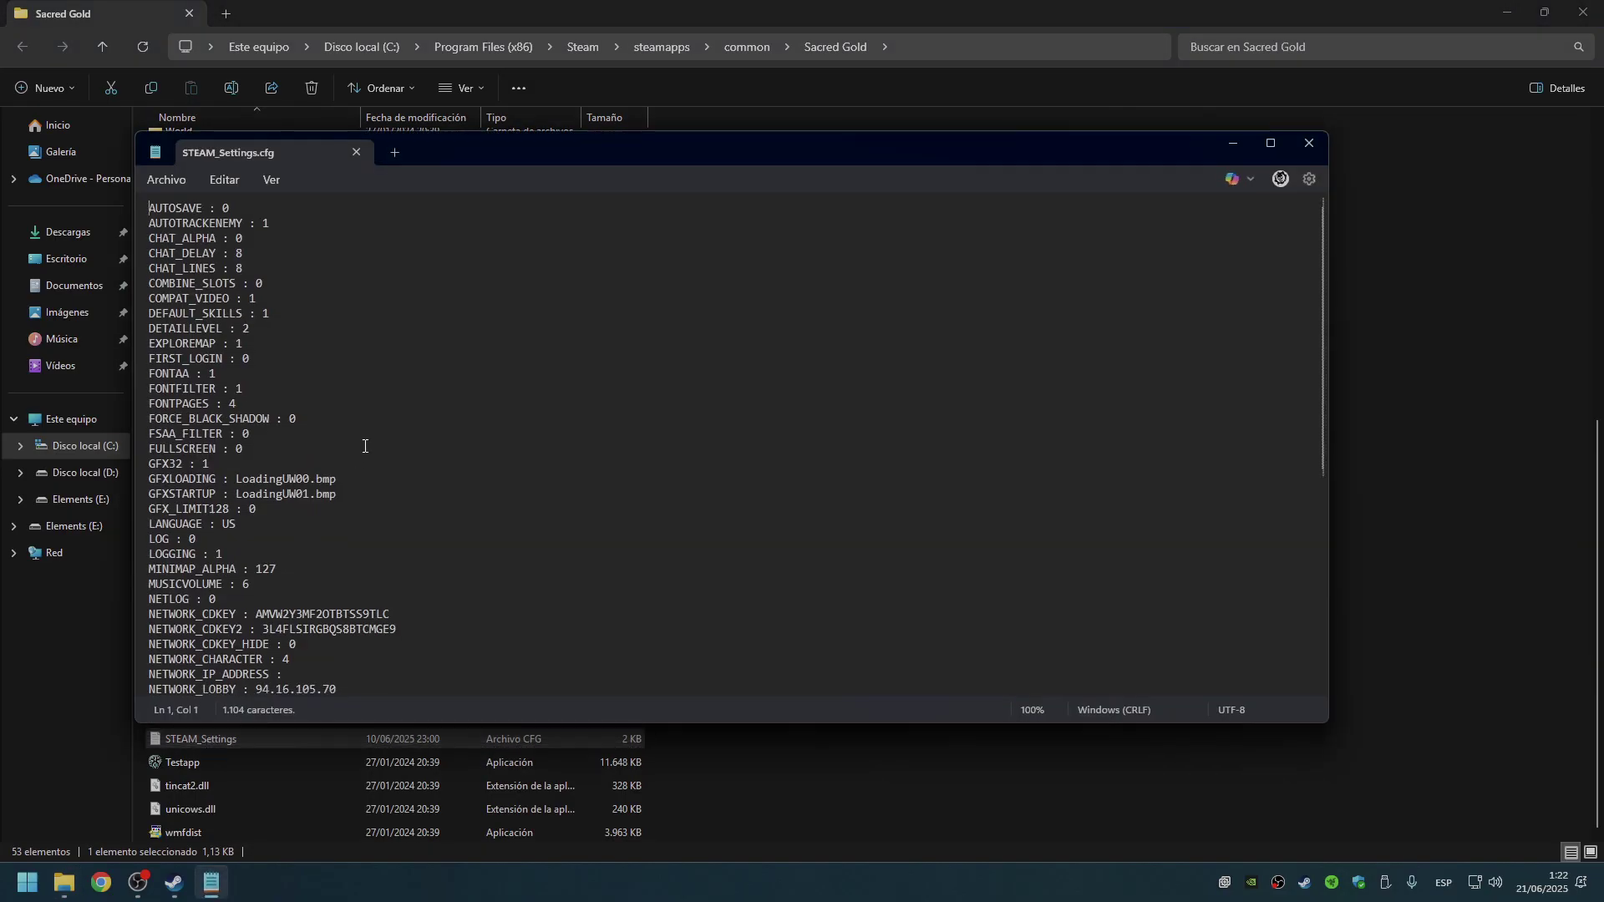
{"action": "scroll", "coordinate": [365, 443], "scroll_direction": "down", "scroll_amount": 2}
{"action": "left_click_drag", "start_coordinate": [143, 264], "coordinate": [398, 278]}
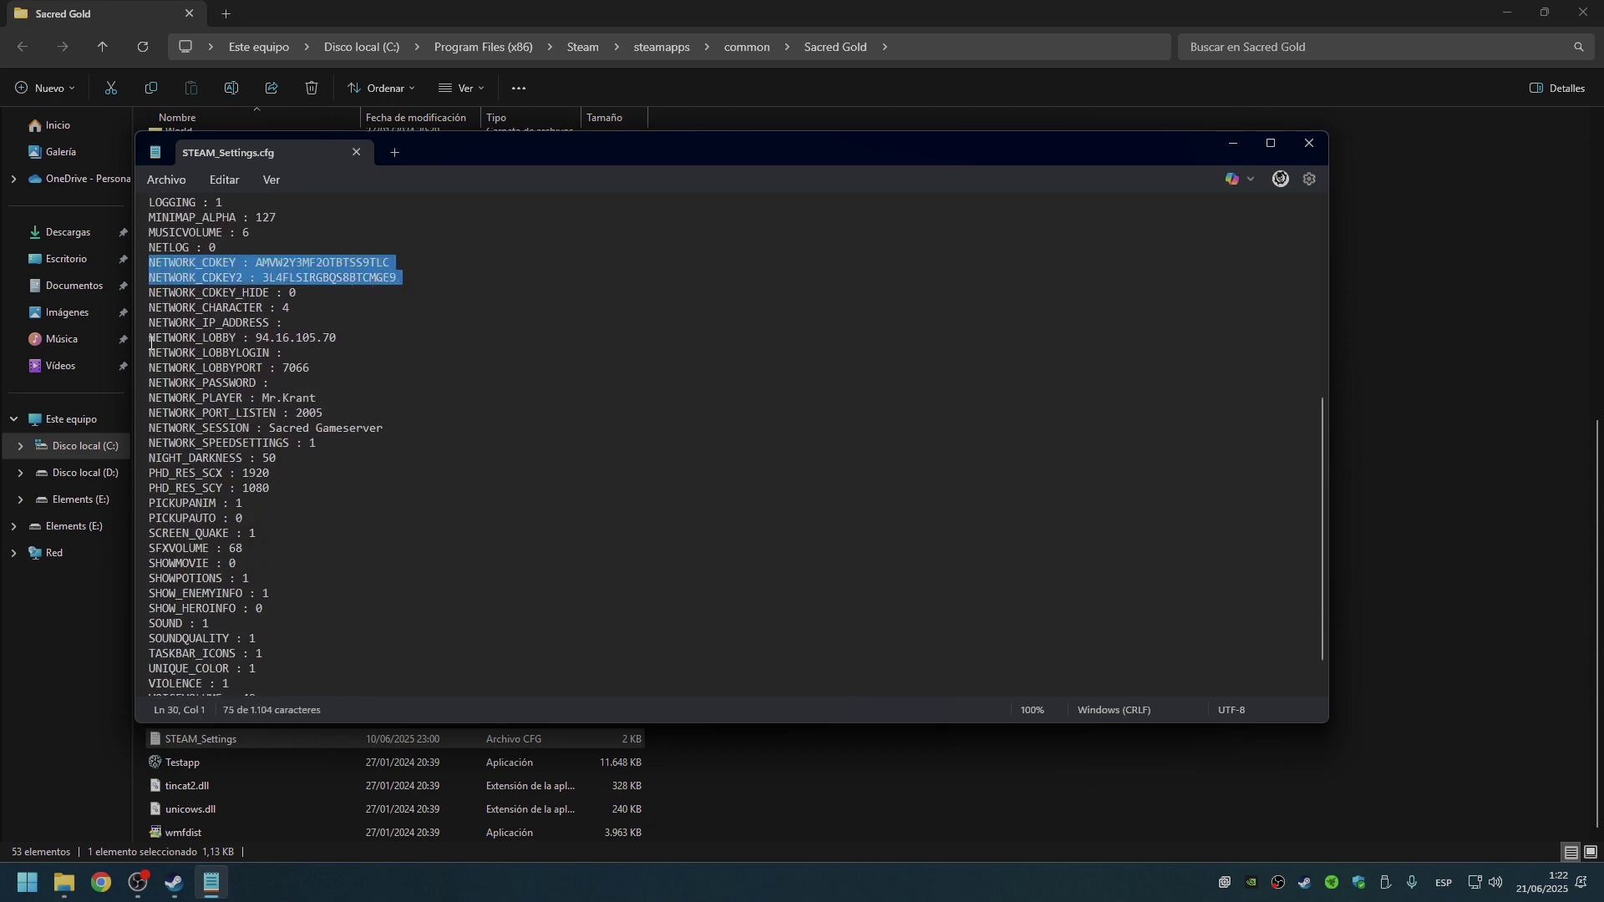
{"action": "left_click_drag", "start_coordinate": [148, 337], "coordinate": [339, 340]}
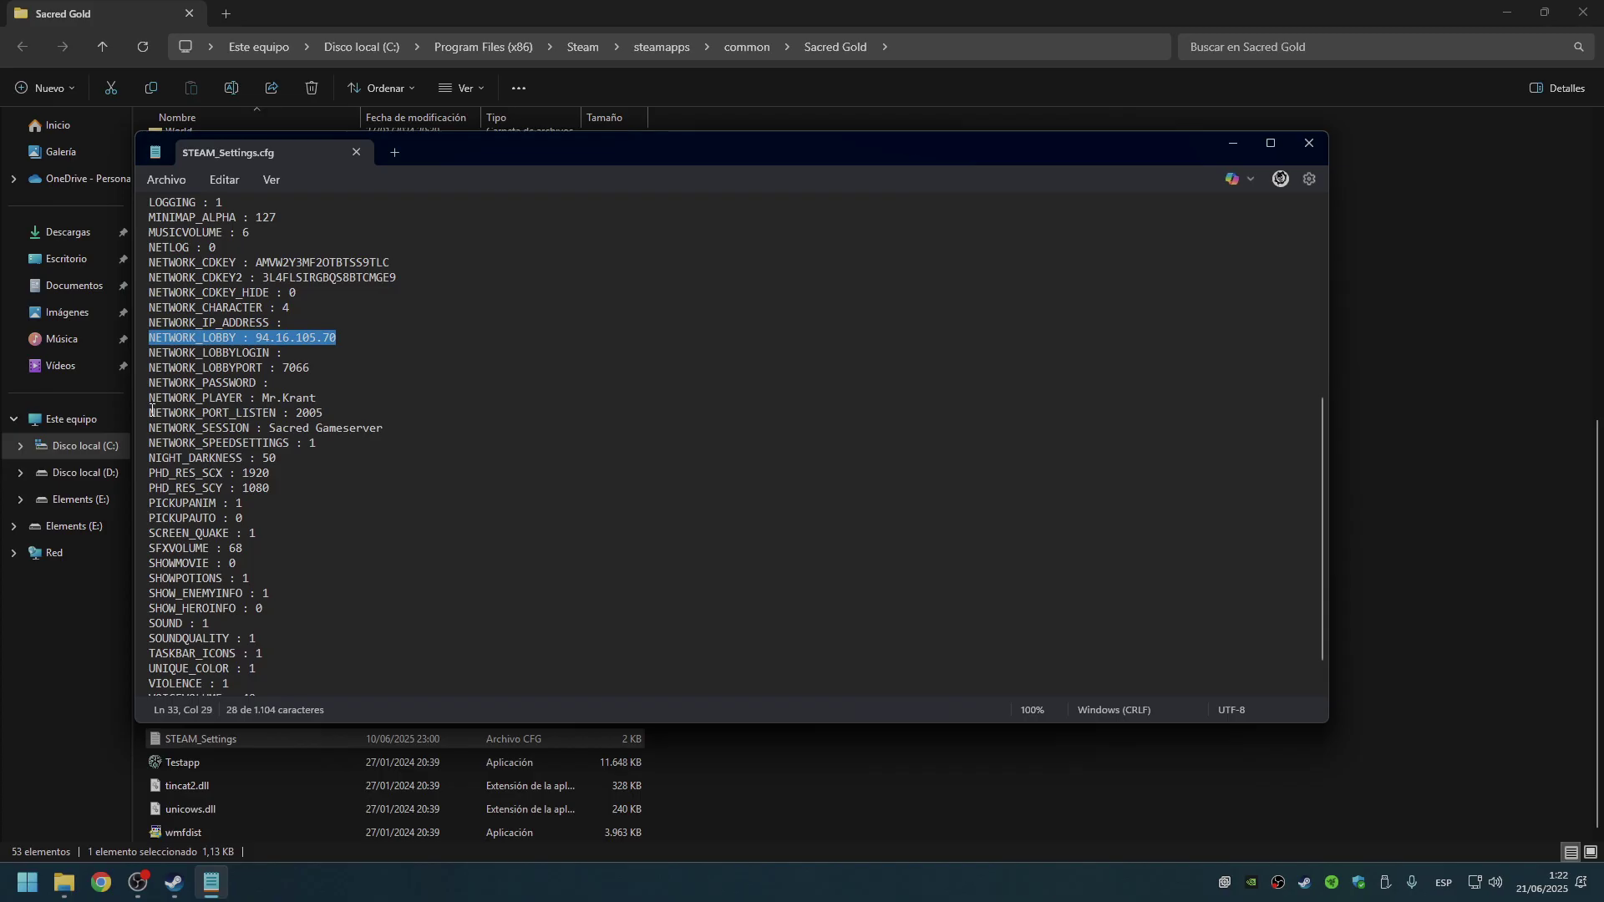
{"action": "left_click_drag", "start_coordinate": [148, 367], "coordinate": [311, 368]}
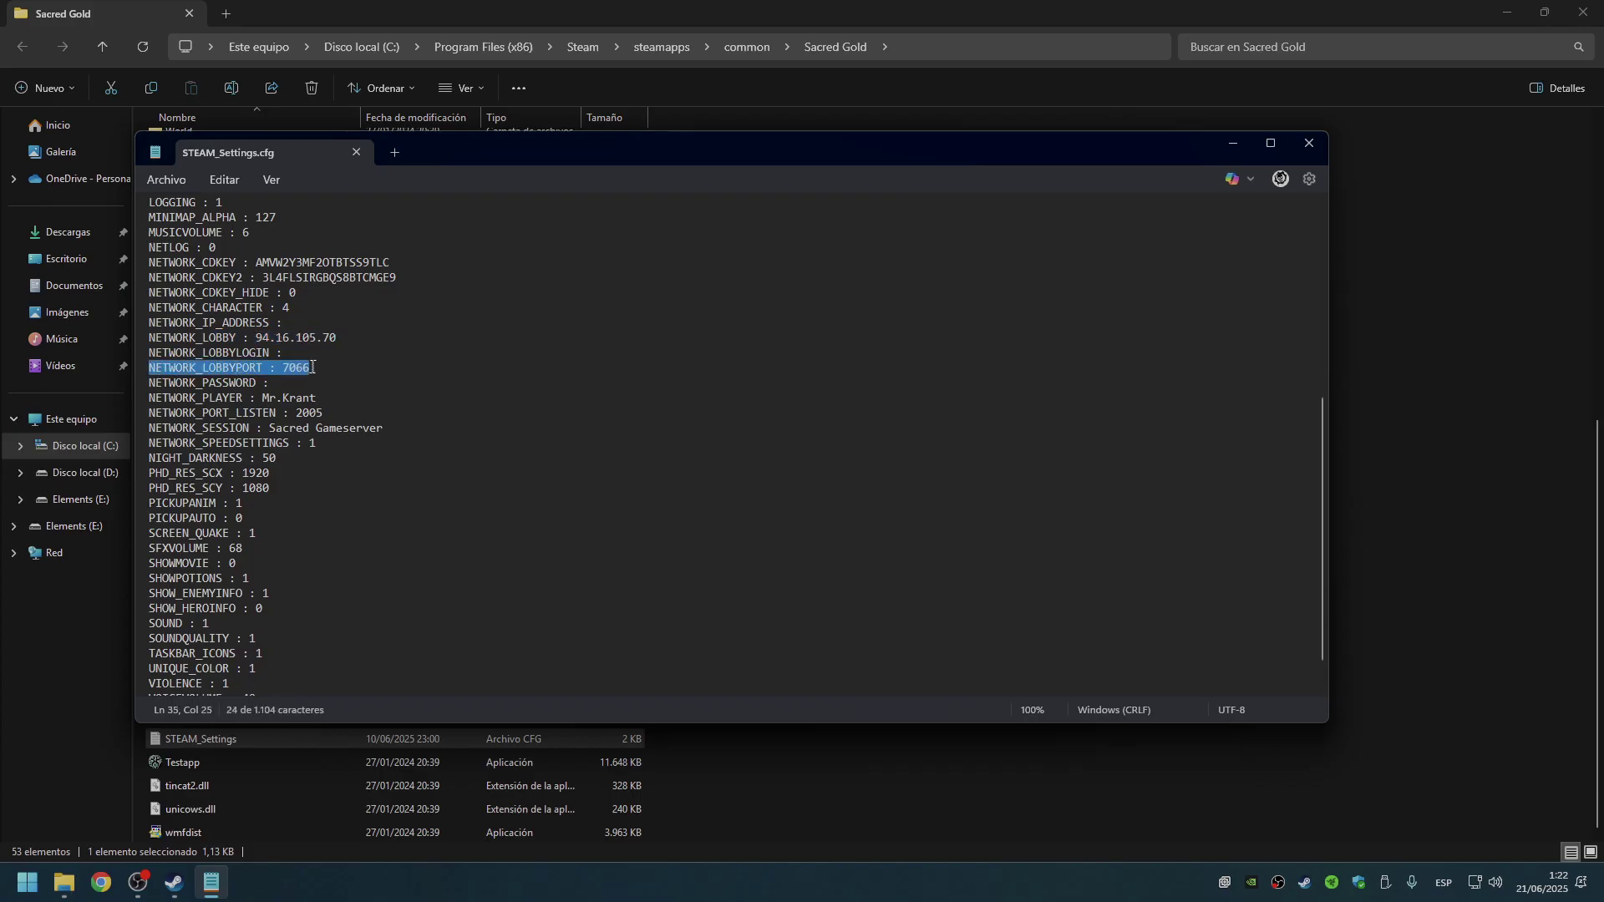
{"action": "left_click_drag", "start_coordinate": [148, 443], "coordinate": [316, 443]}
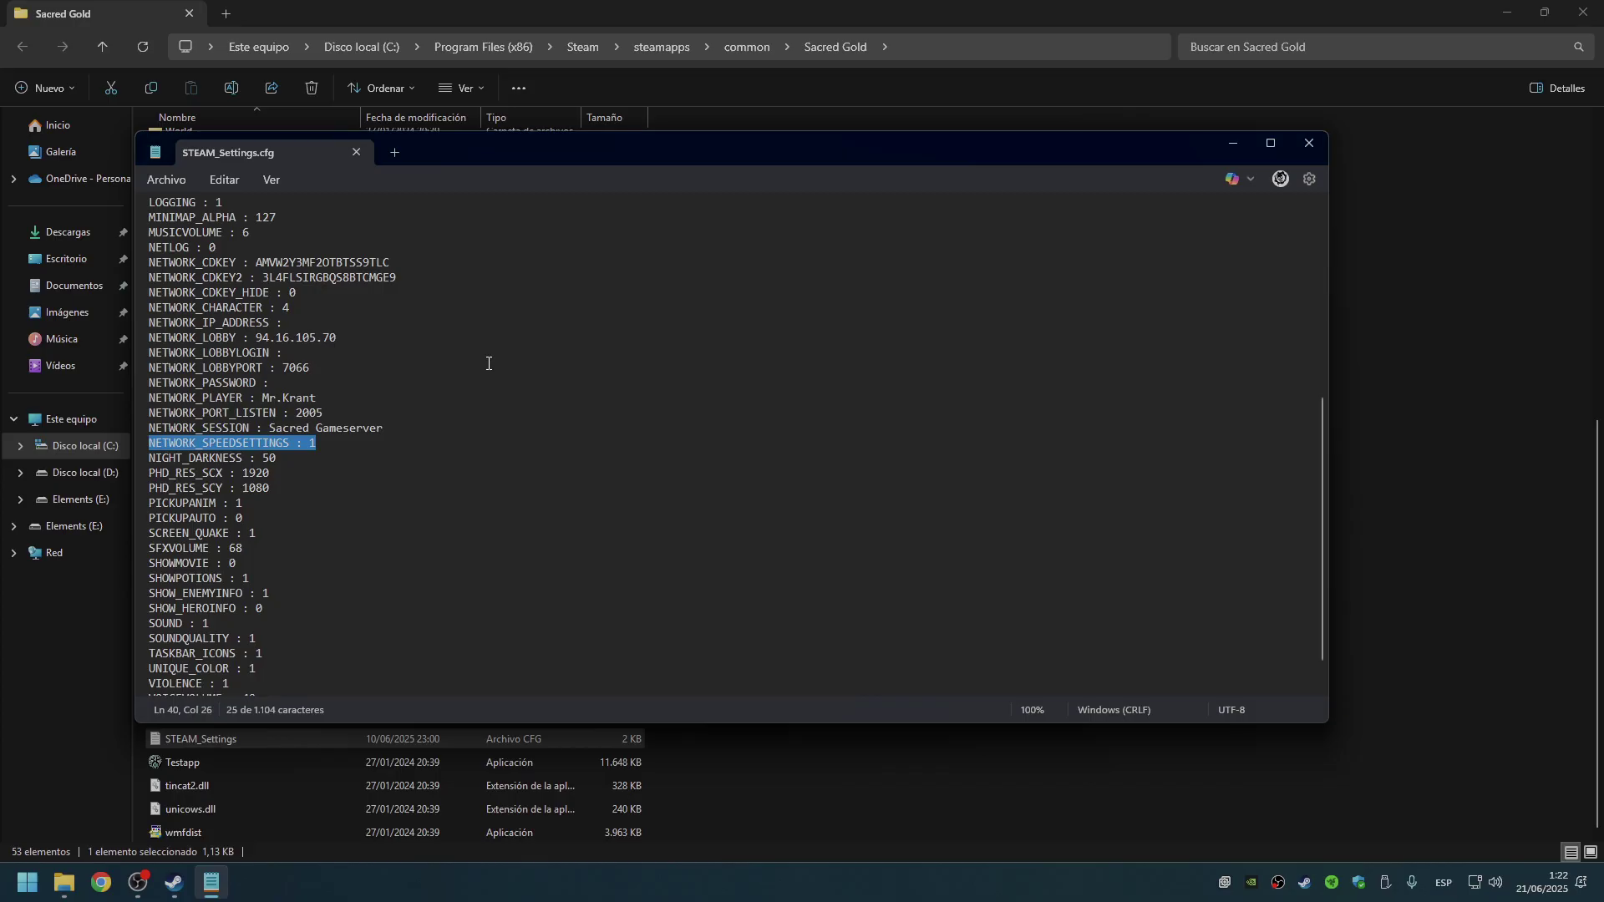
{"action": "left_click", "coordinate": [360, 154]}
{"action": "left_click", "coordinate": [781, 299]}
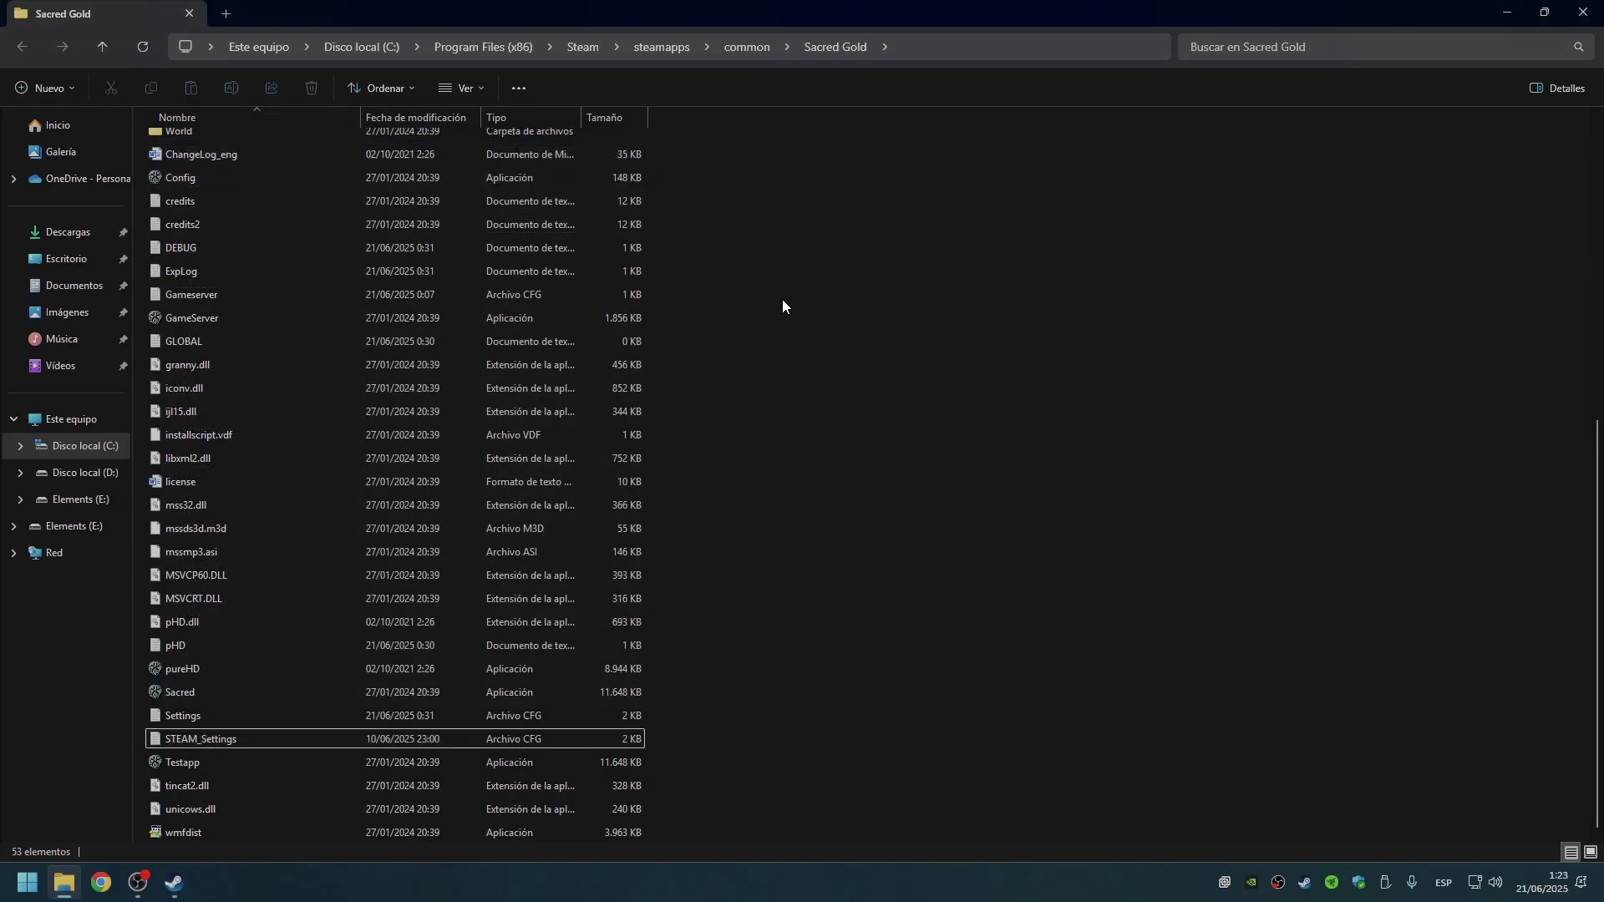
- Switch to Steam and launch Sacred Gold
{"action": "key", "text": "alt+Tab"}
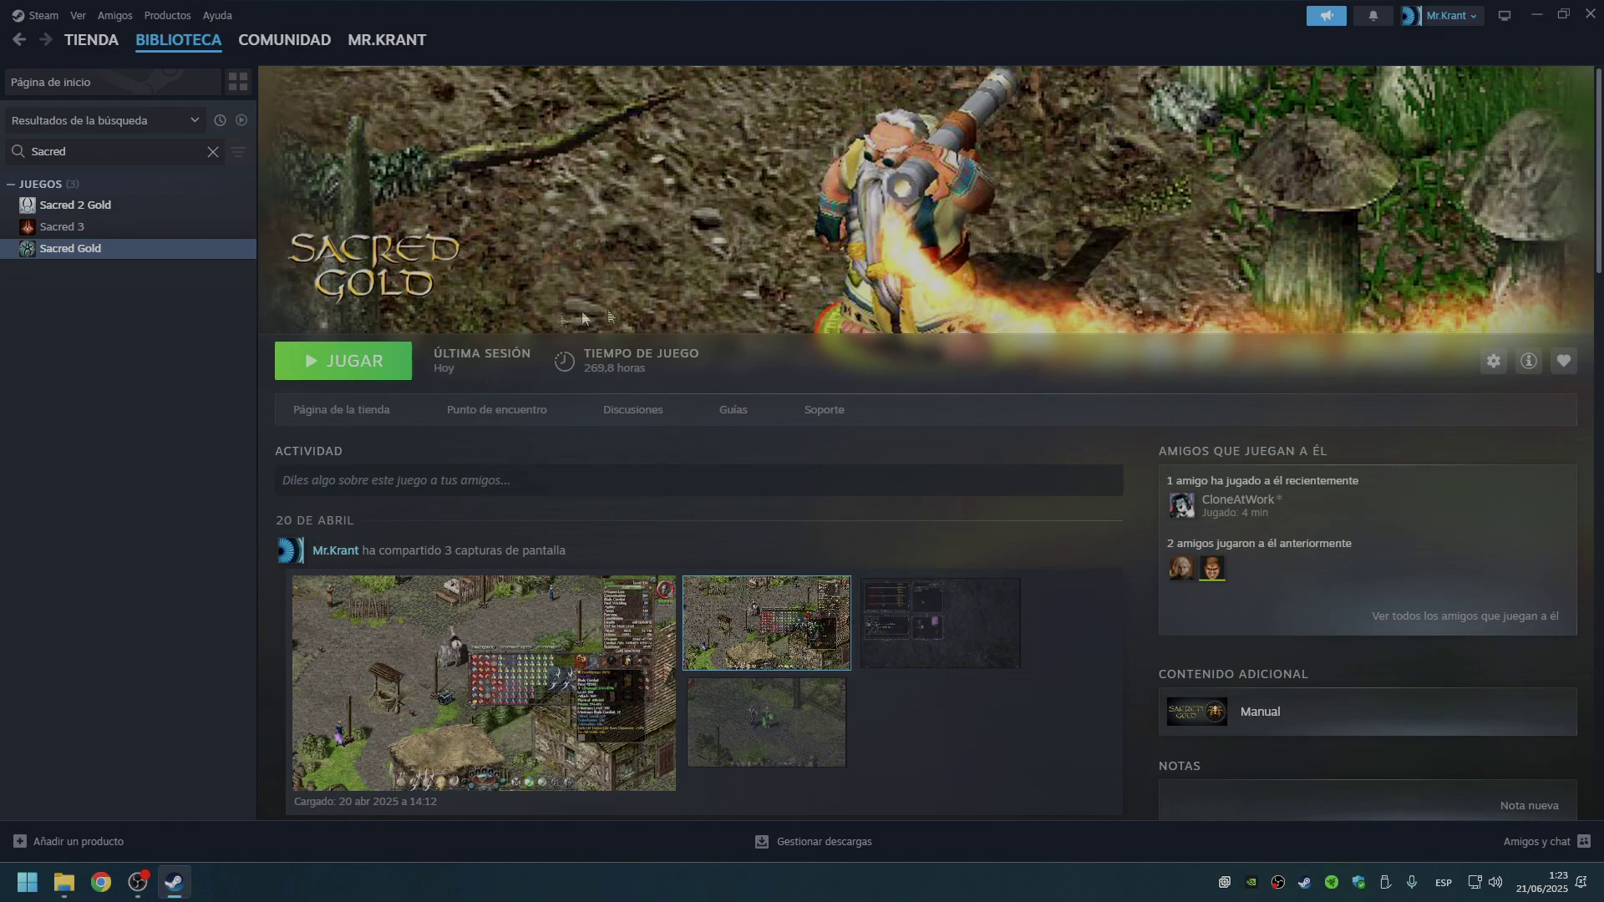
{"action": "left_click", "coordinate": [355, 368]}
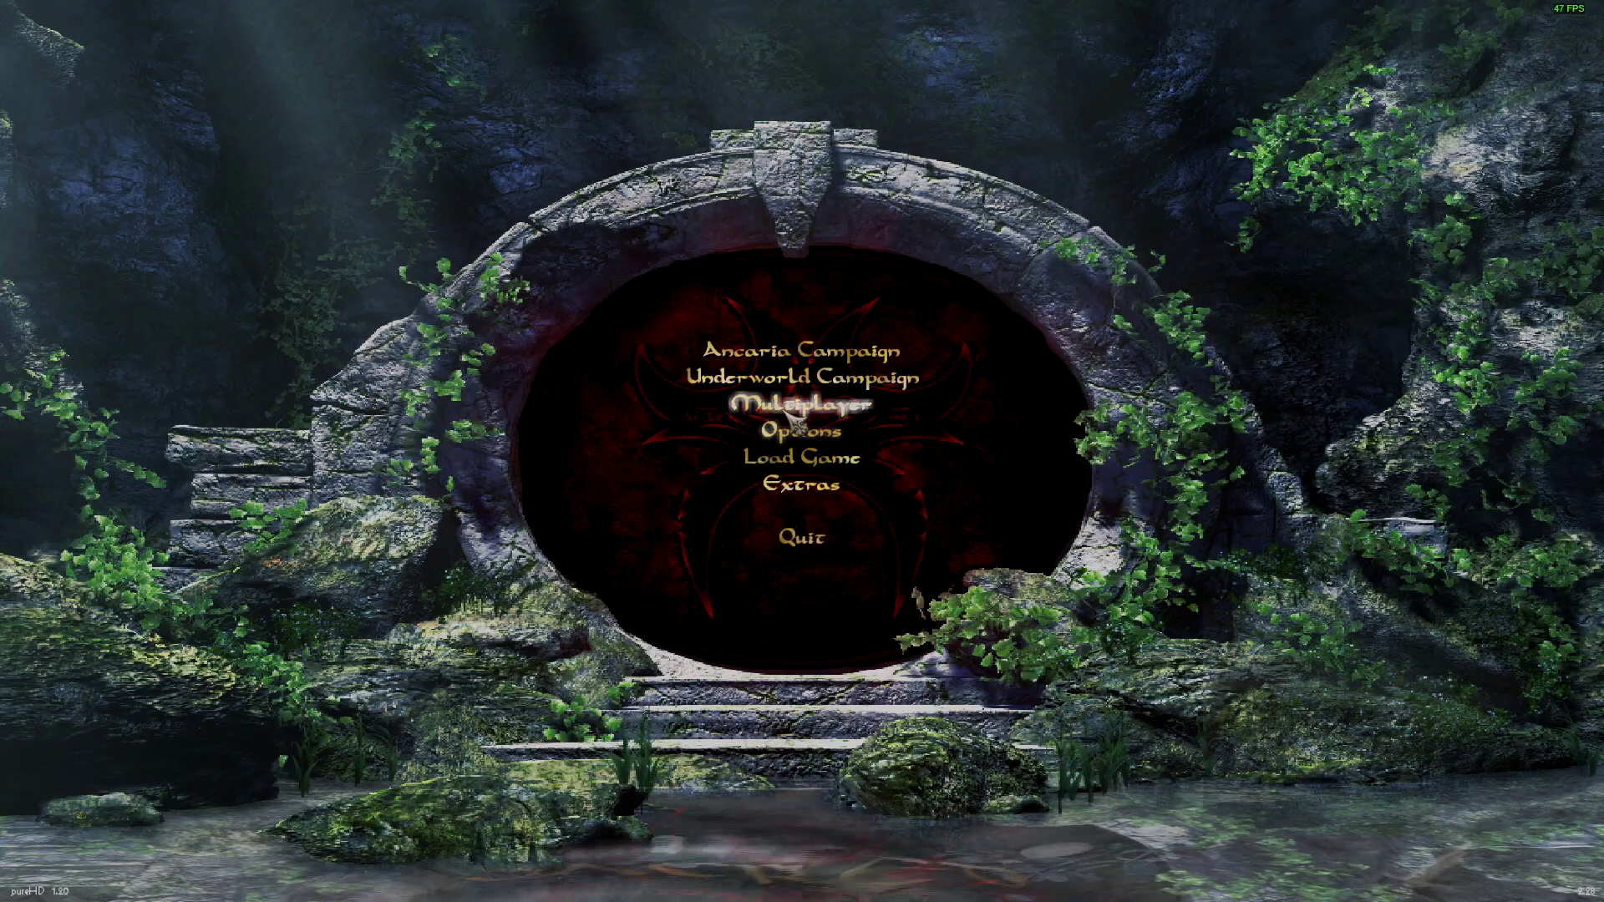
- Log on to Open Internet multiplayer with the filled-in account and enter the lobby with the Locust character
{"action": "left_click", "coordinate": [799, 408]}
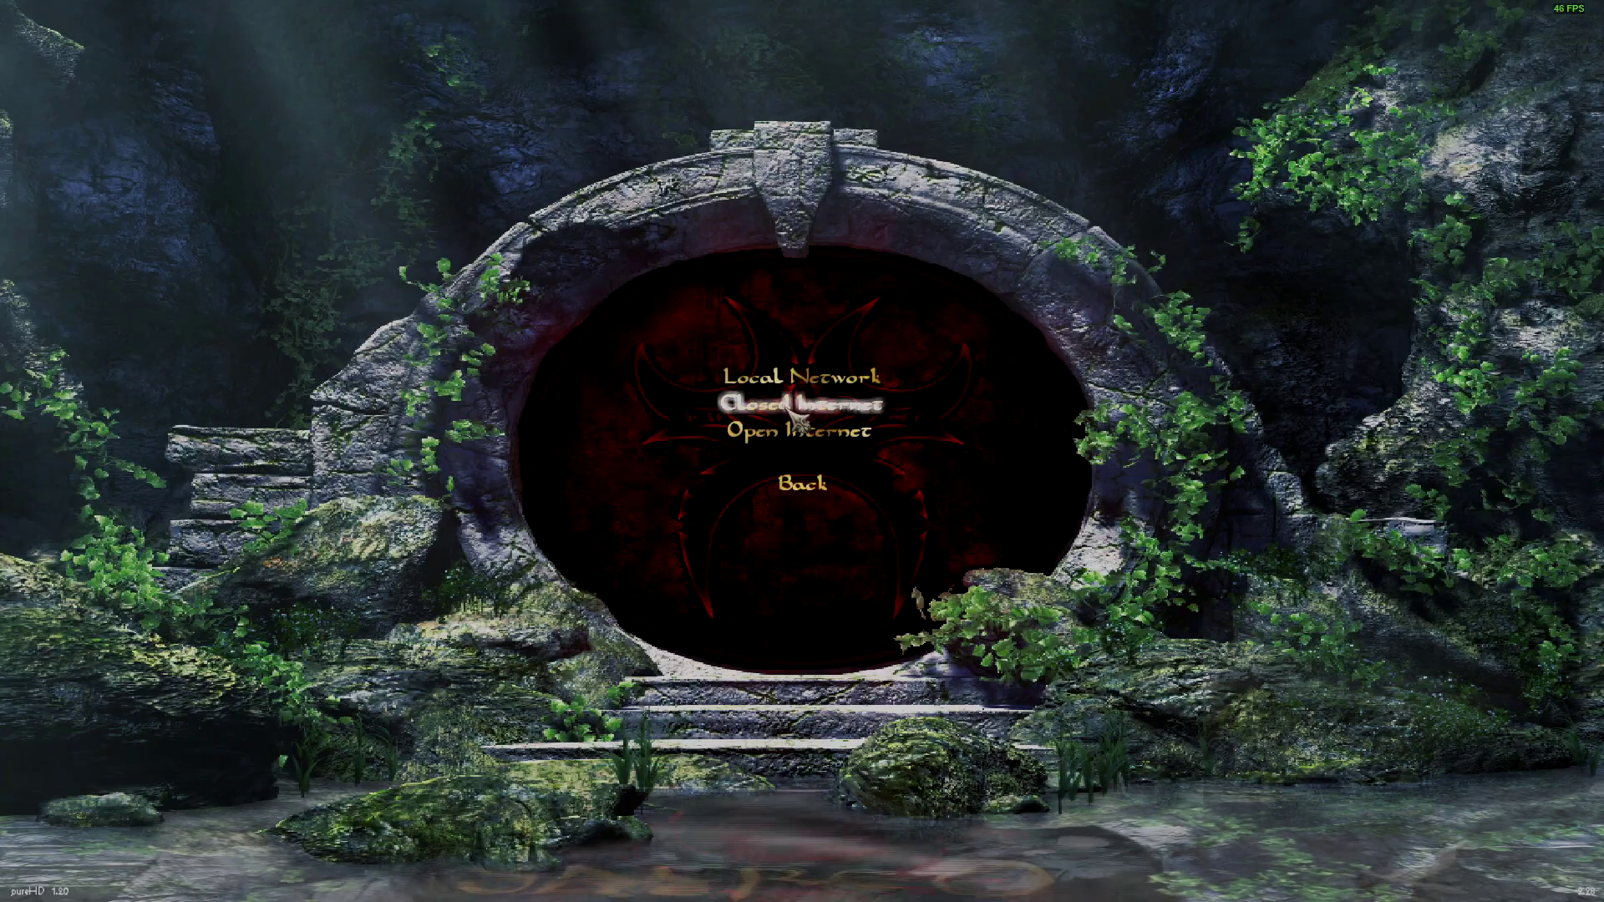
{"action": "left_click", "coordinate": [875, 447]}
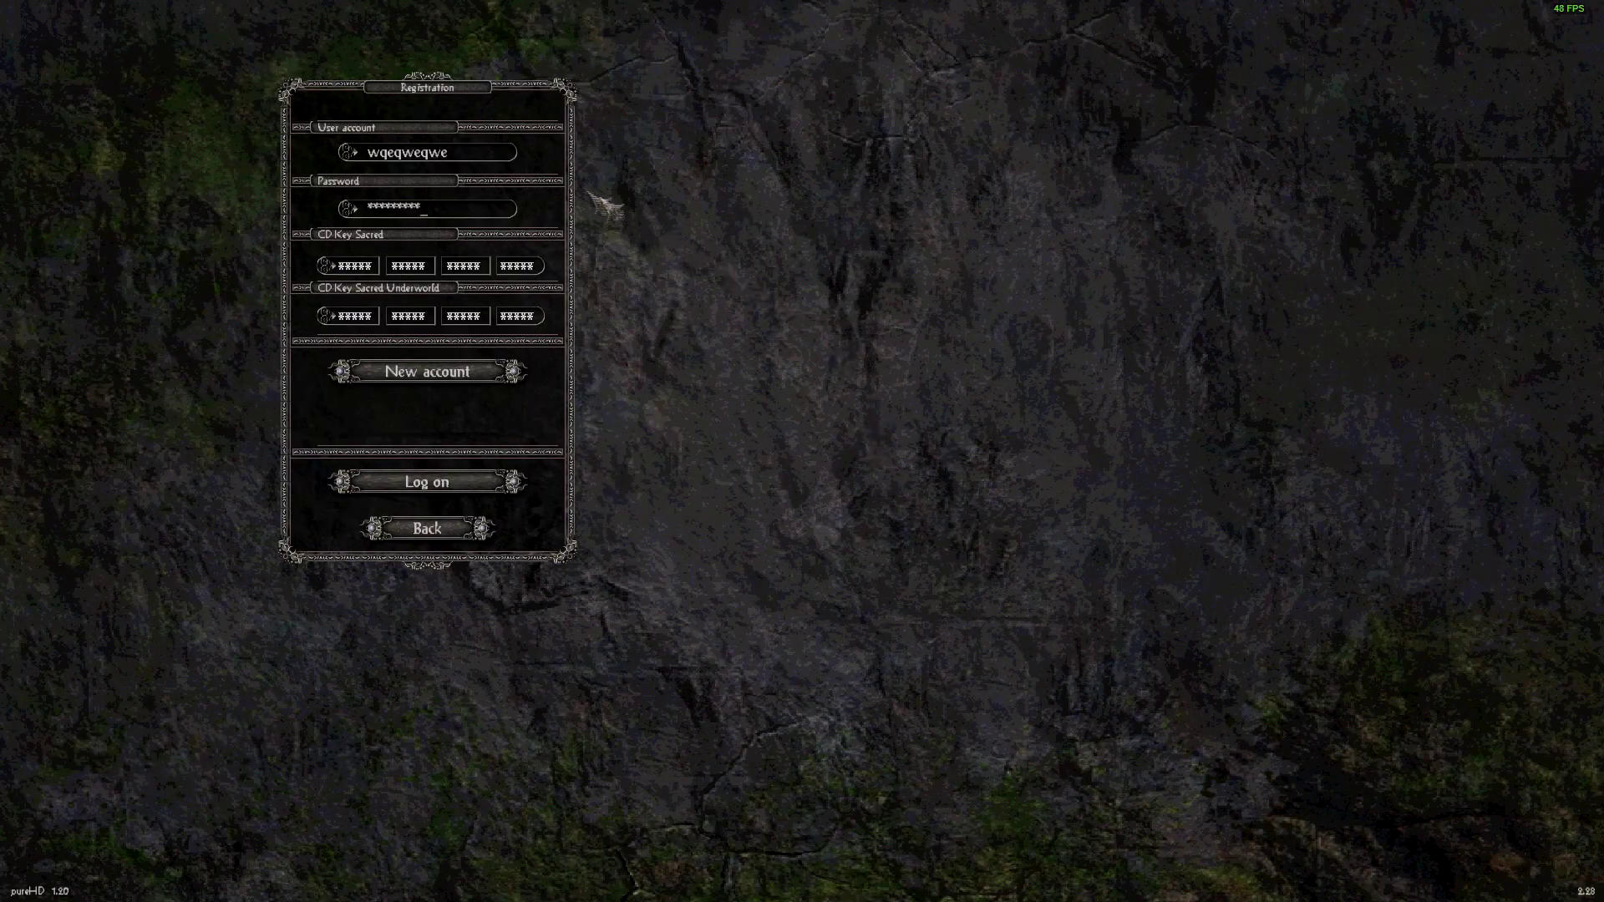
{"action": "left_click", "coordinate": [459, 497]}
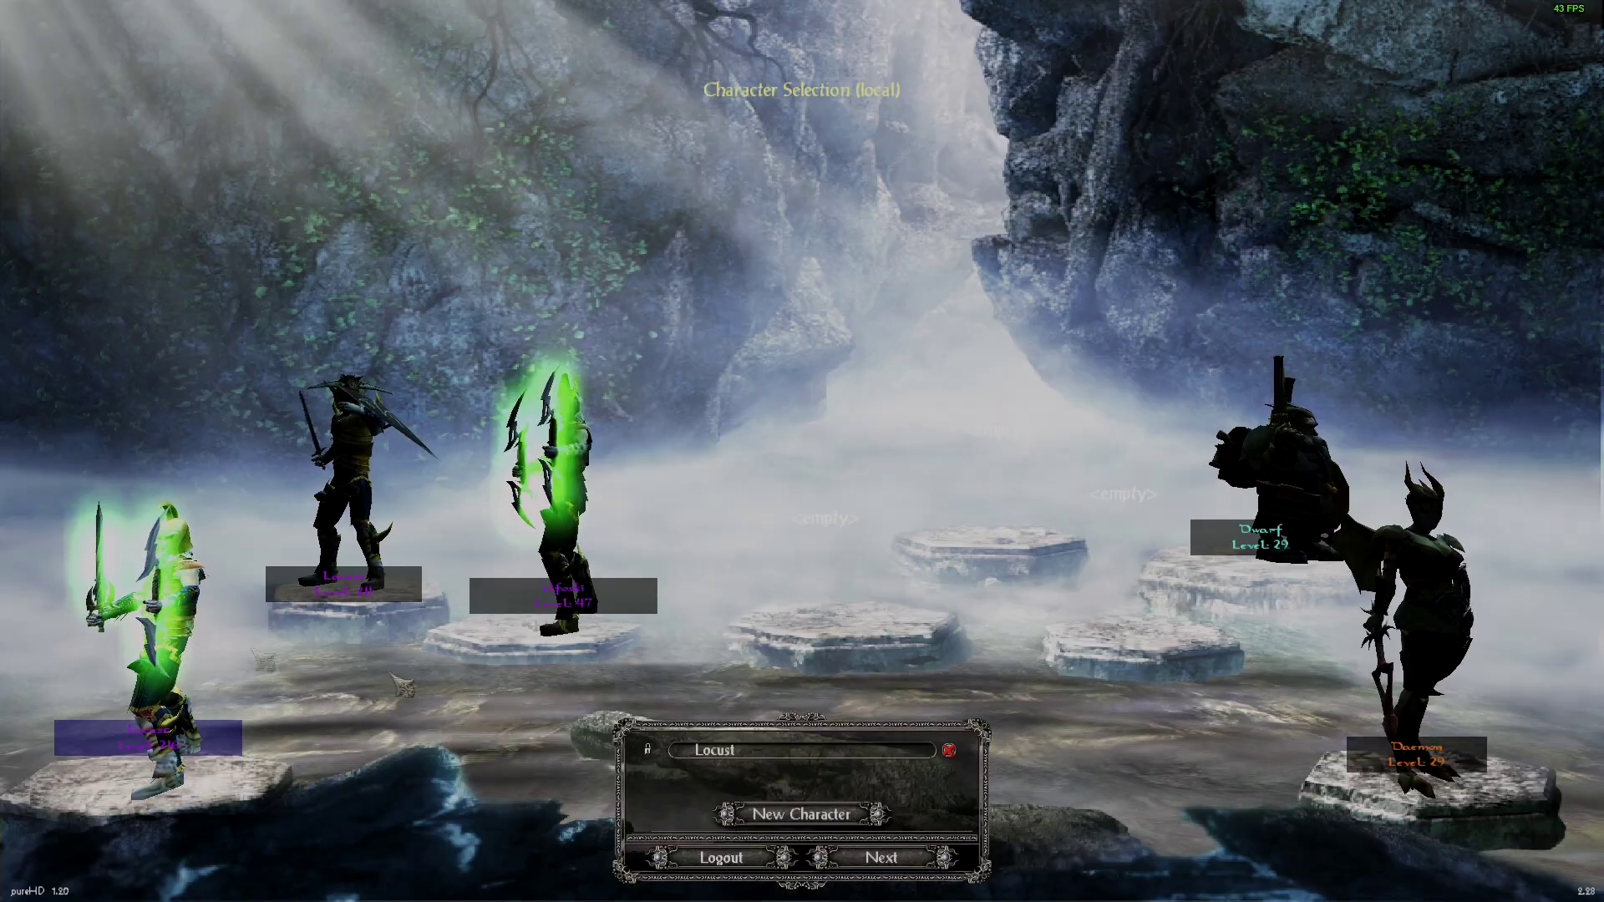
{"action": "left_click", "coordinate": [885, 862]}
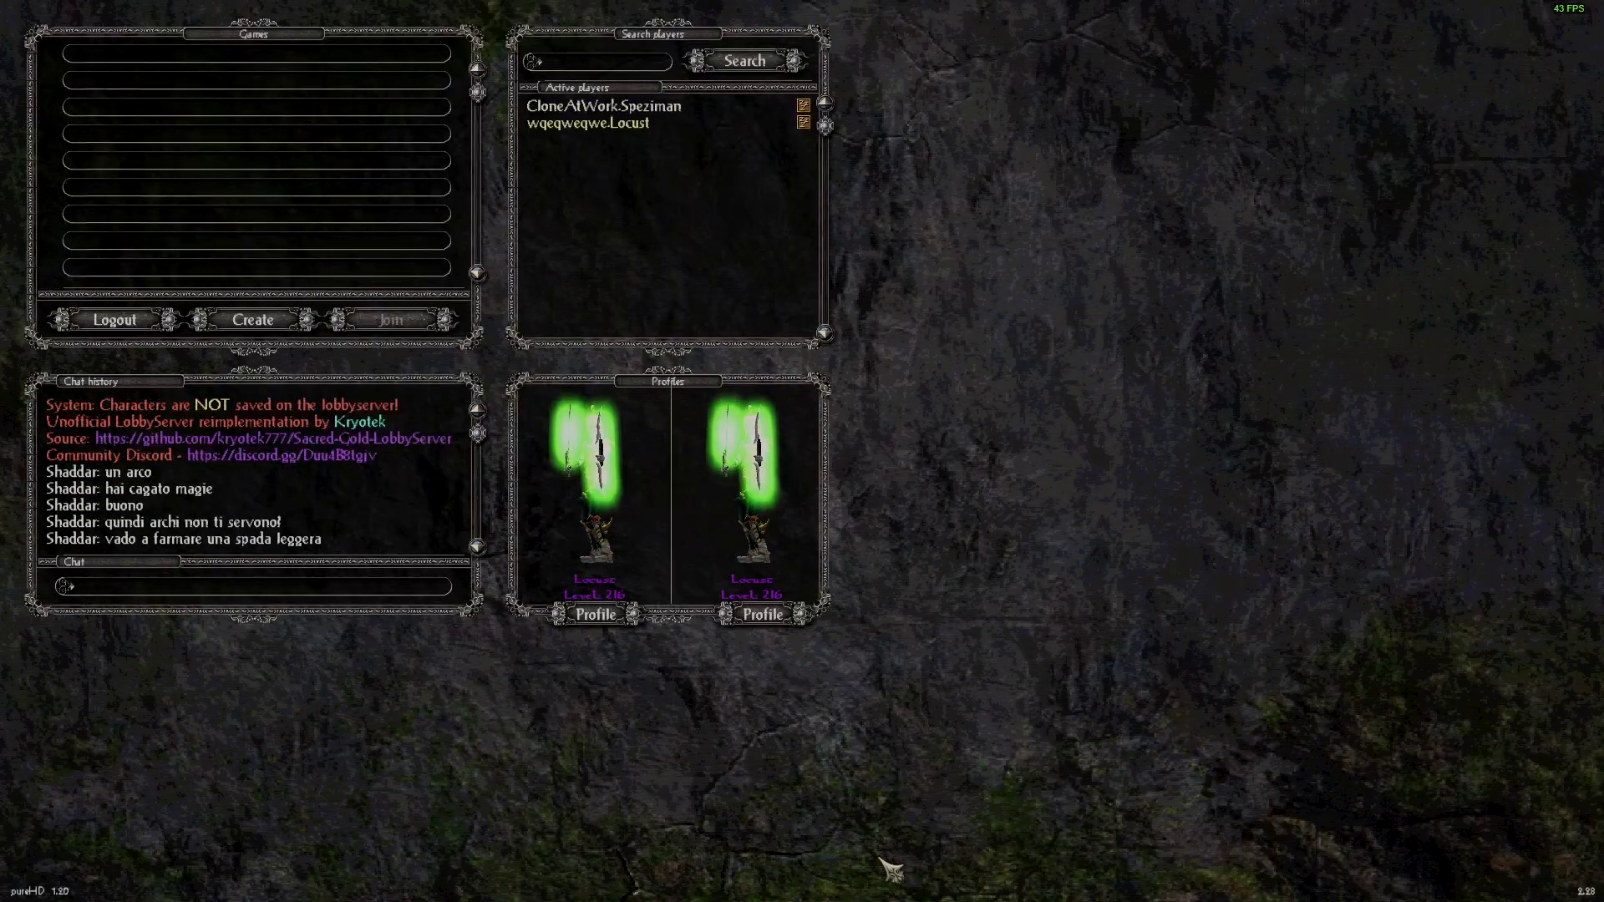
- Browse the lobby's games list, join the [Onet]Camp5 server and start the game
{"action": "scroll", "coordinate": [421, 161], "scroll_direction": "down", "scroll_amount": 5}
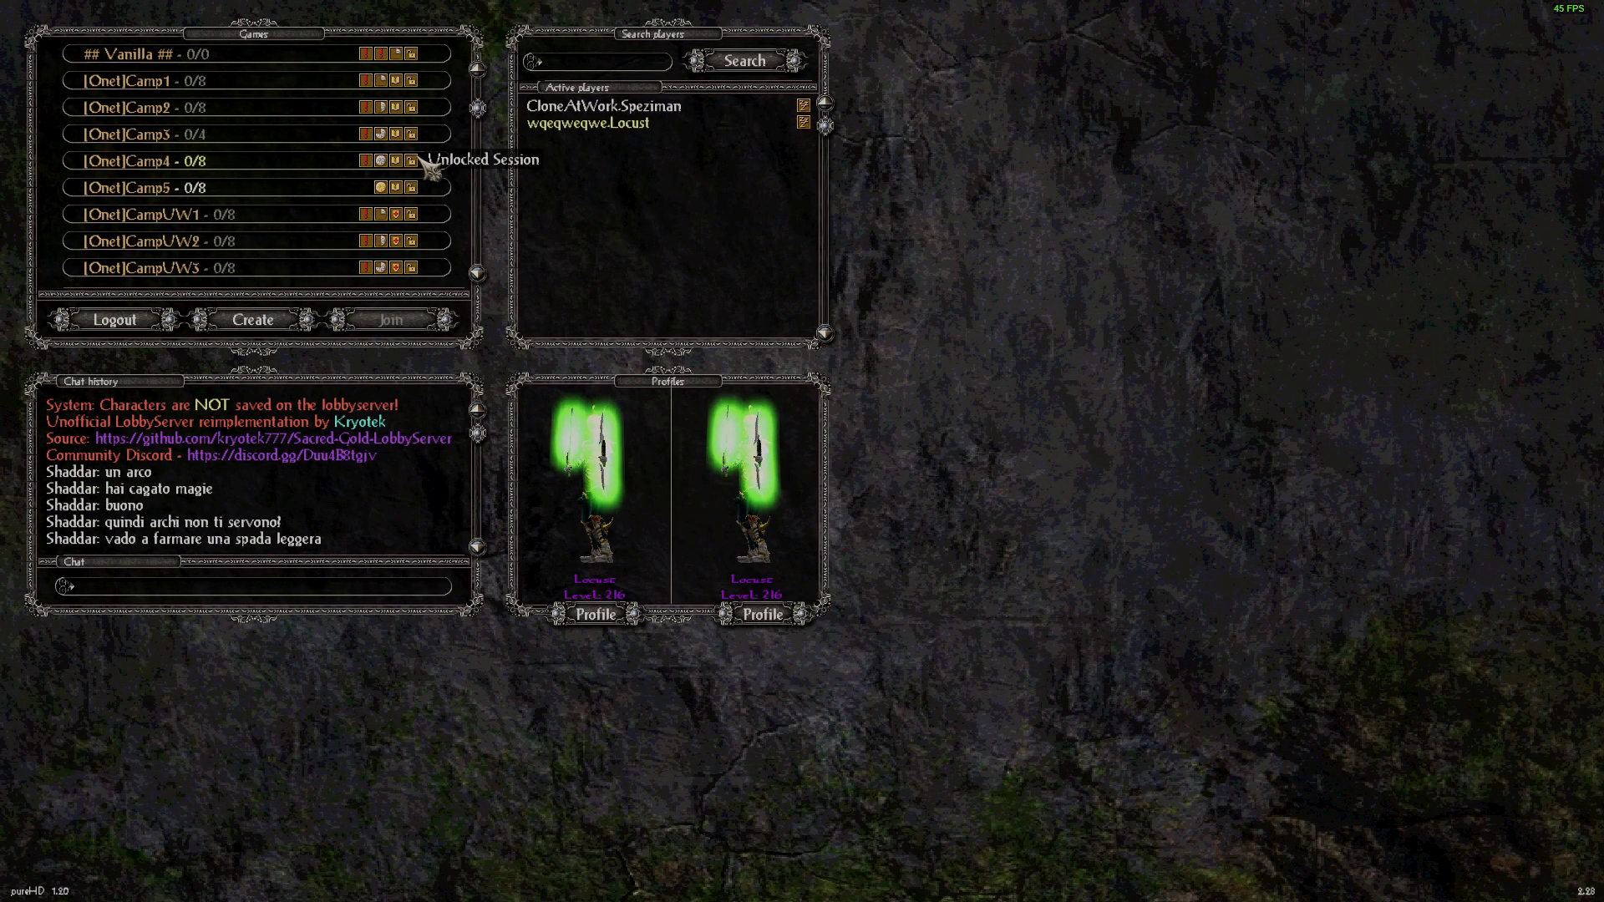
{"action": "scroll", "coordinate": [422, 163], "scroll_direction": "down", "scroll_amount": 5}
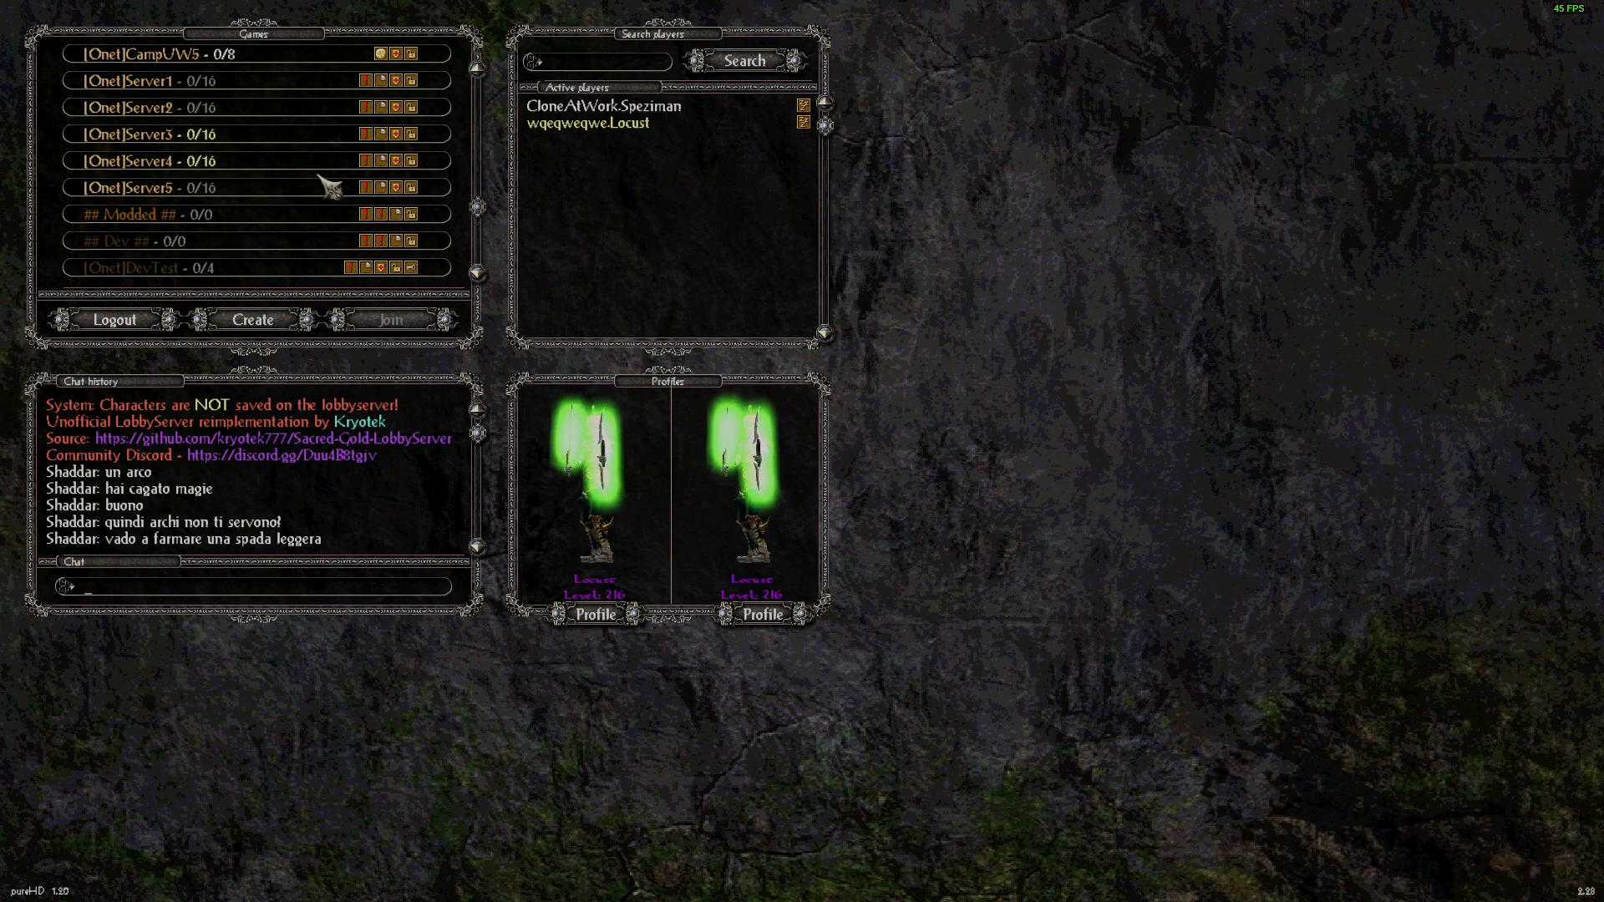
{"action": "scroll", "coordinate": [330, 185], "scroll_direction": "up", "scroll_amount": 6}
{"action": "scroll", "coordinate": [330, 186], "scroll_direction": "up", "scroll_amount": 4}
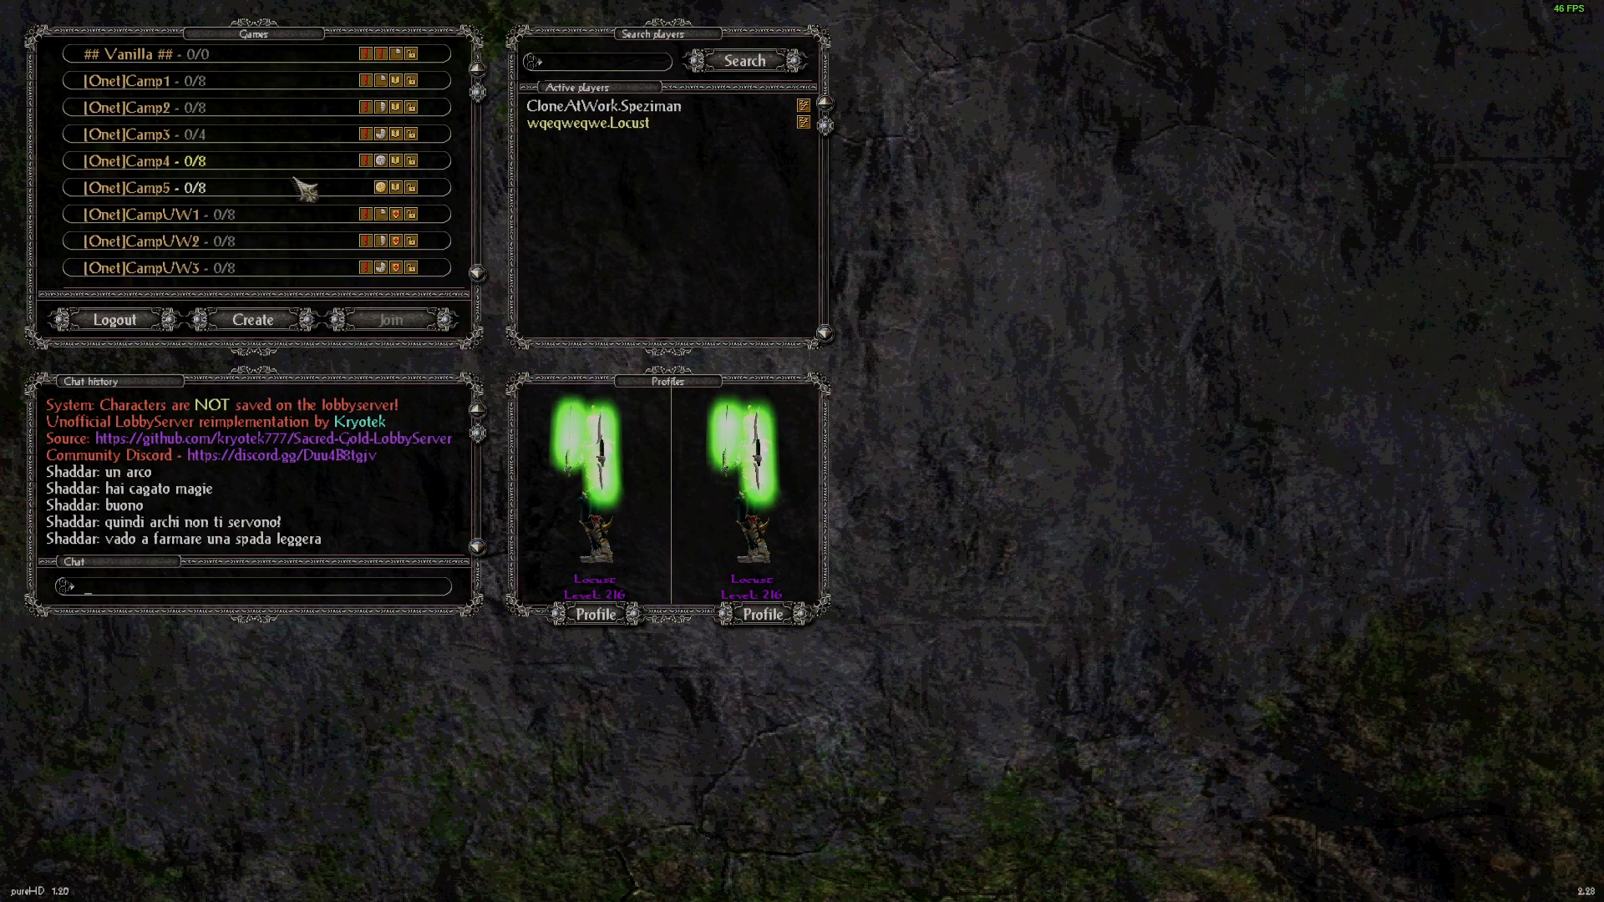
{"action": "left_click", "coordinate": [199, 189]}
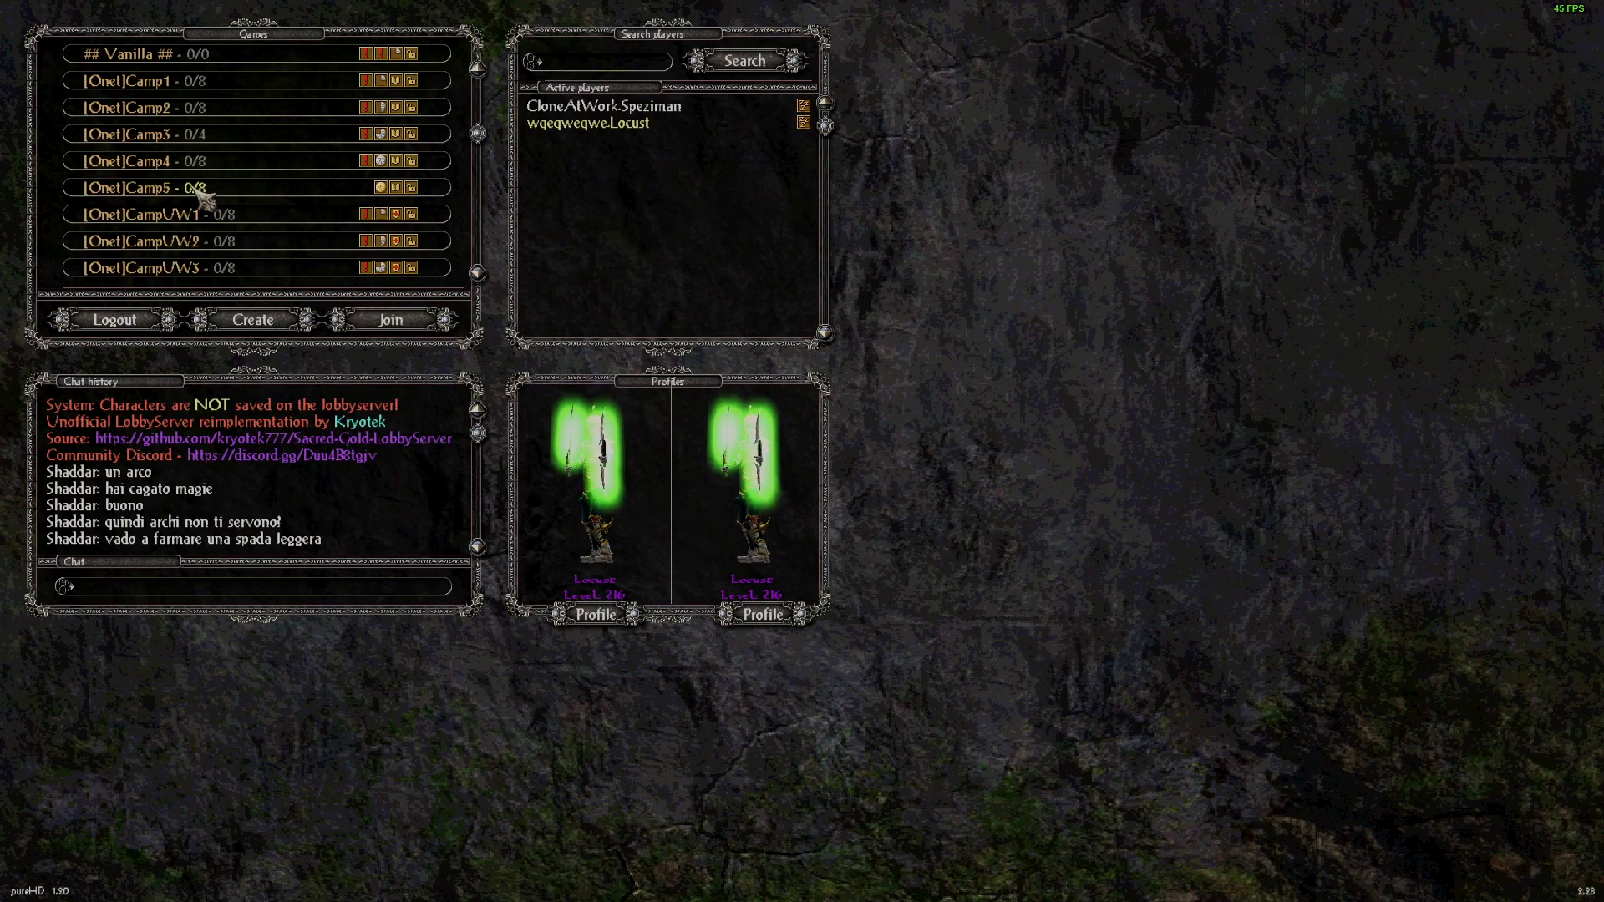
{"action": "left_click", "coordinate": [394, 322]}
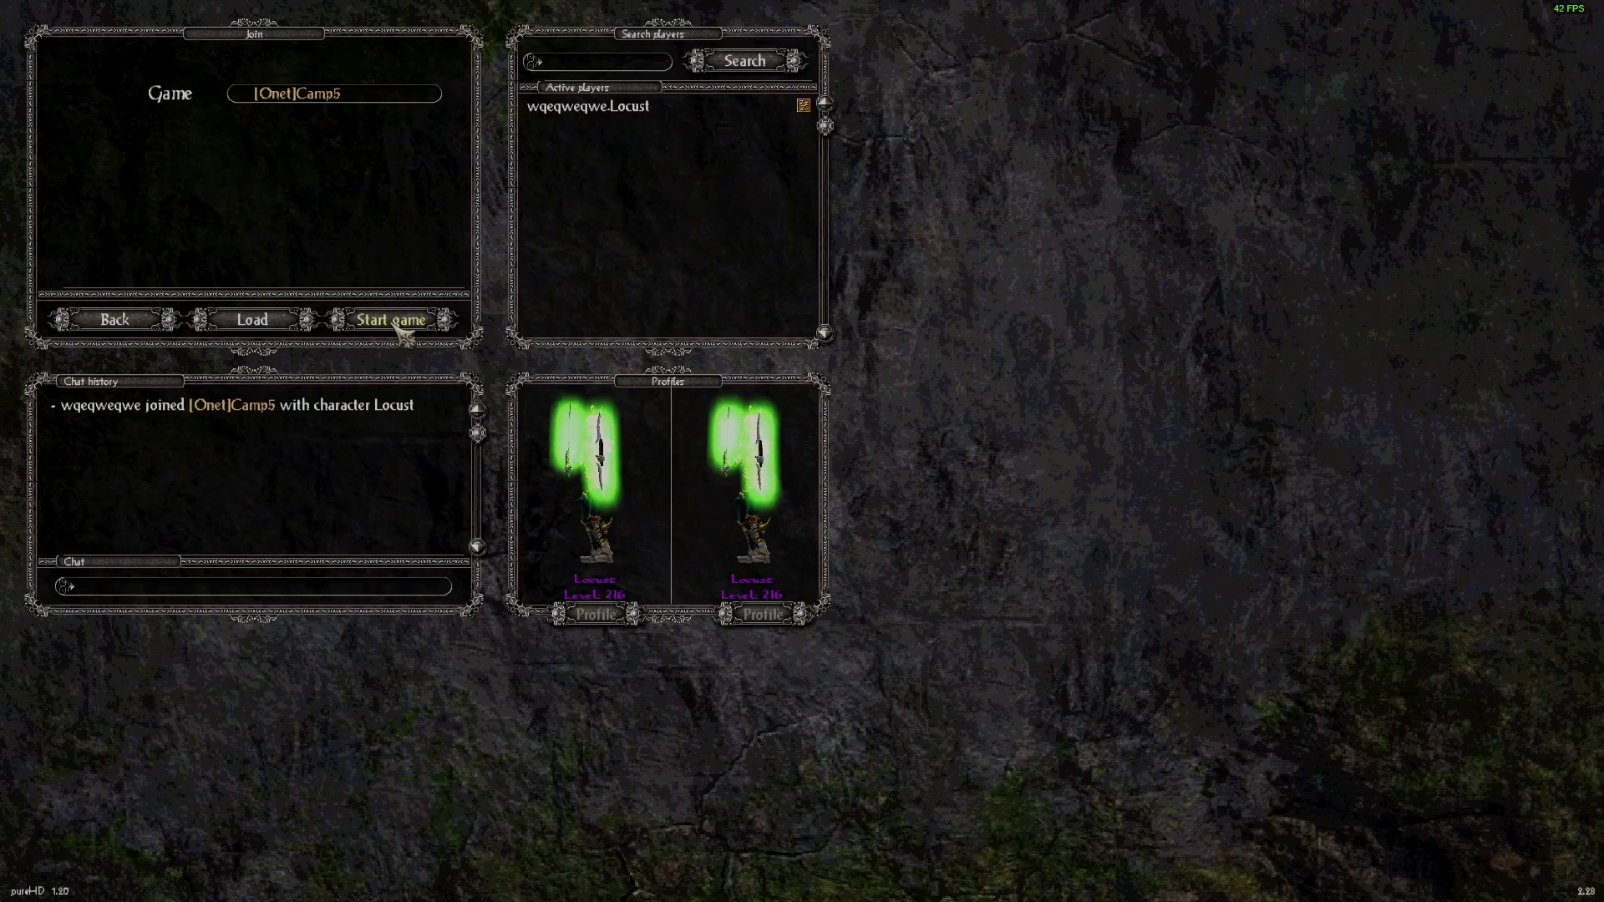
{"action": "left_click", "coordinate": [393, 321]}
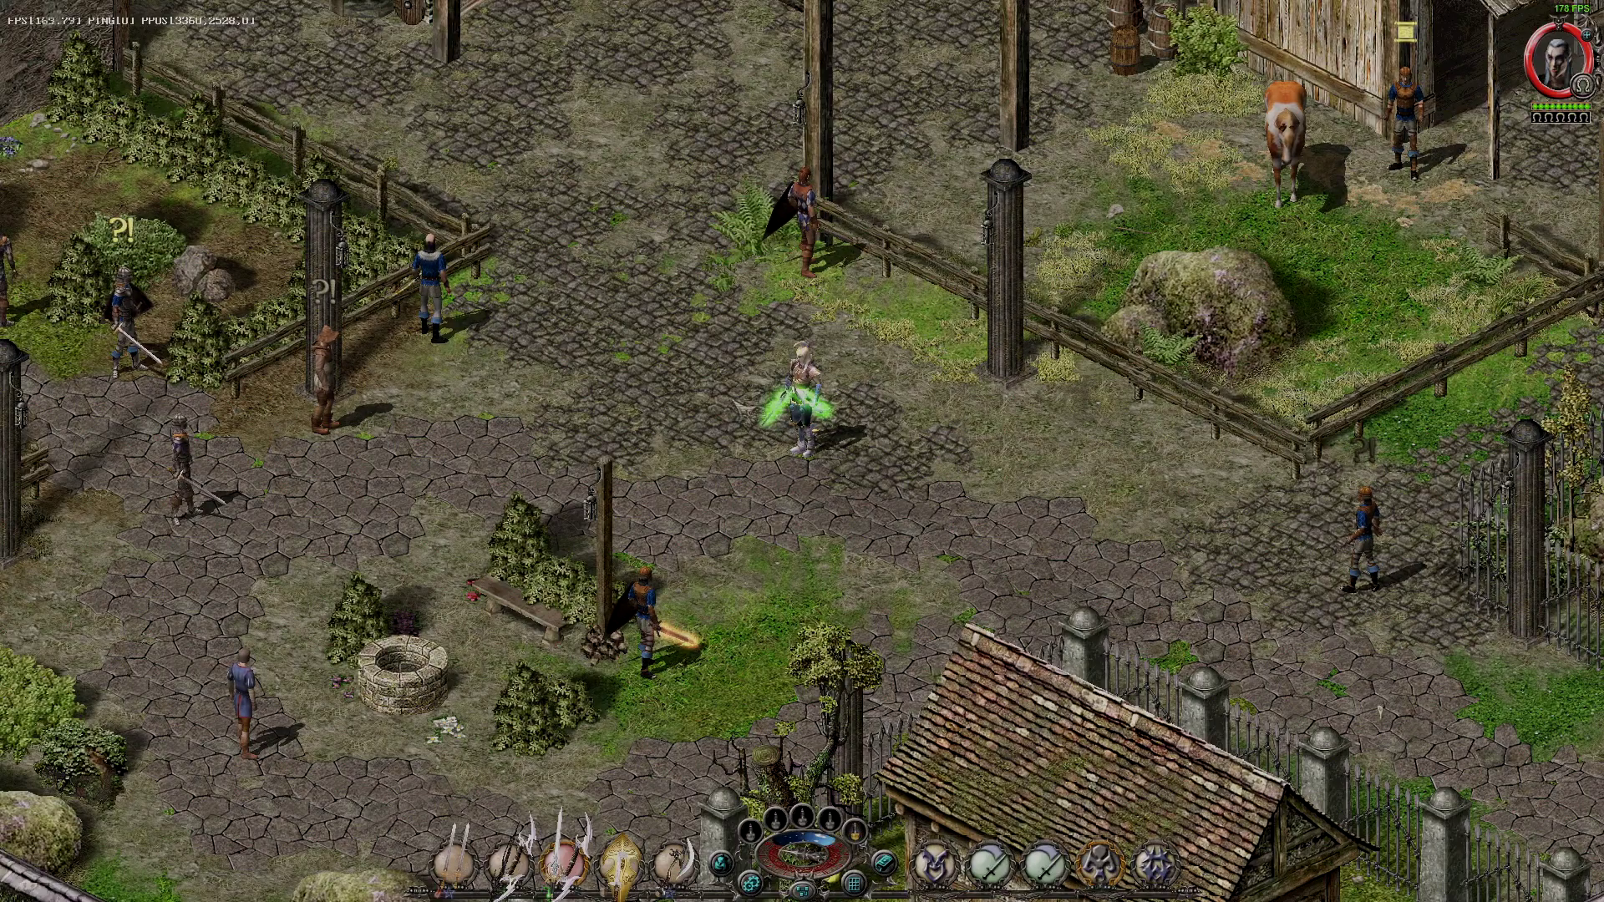
- Walk the character around the cobbled town square on the joined server
{"action": "left_click", "coordinate": [751, 431]}
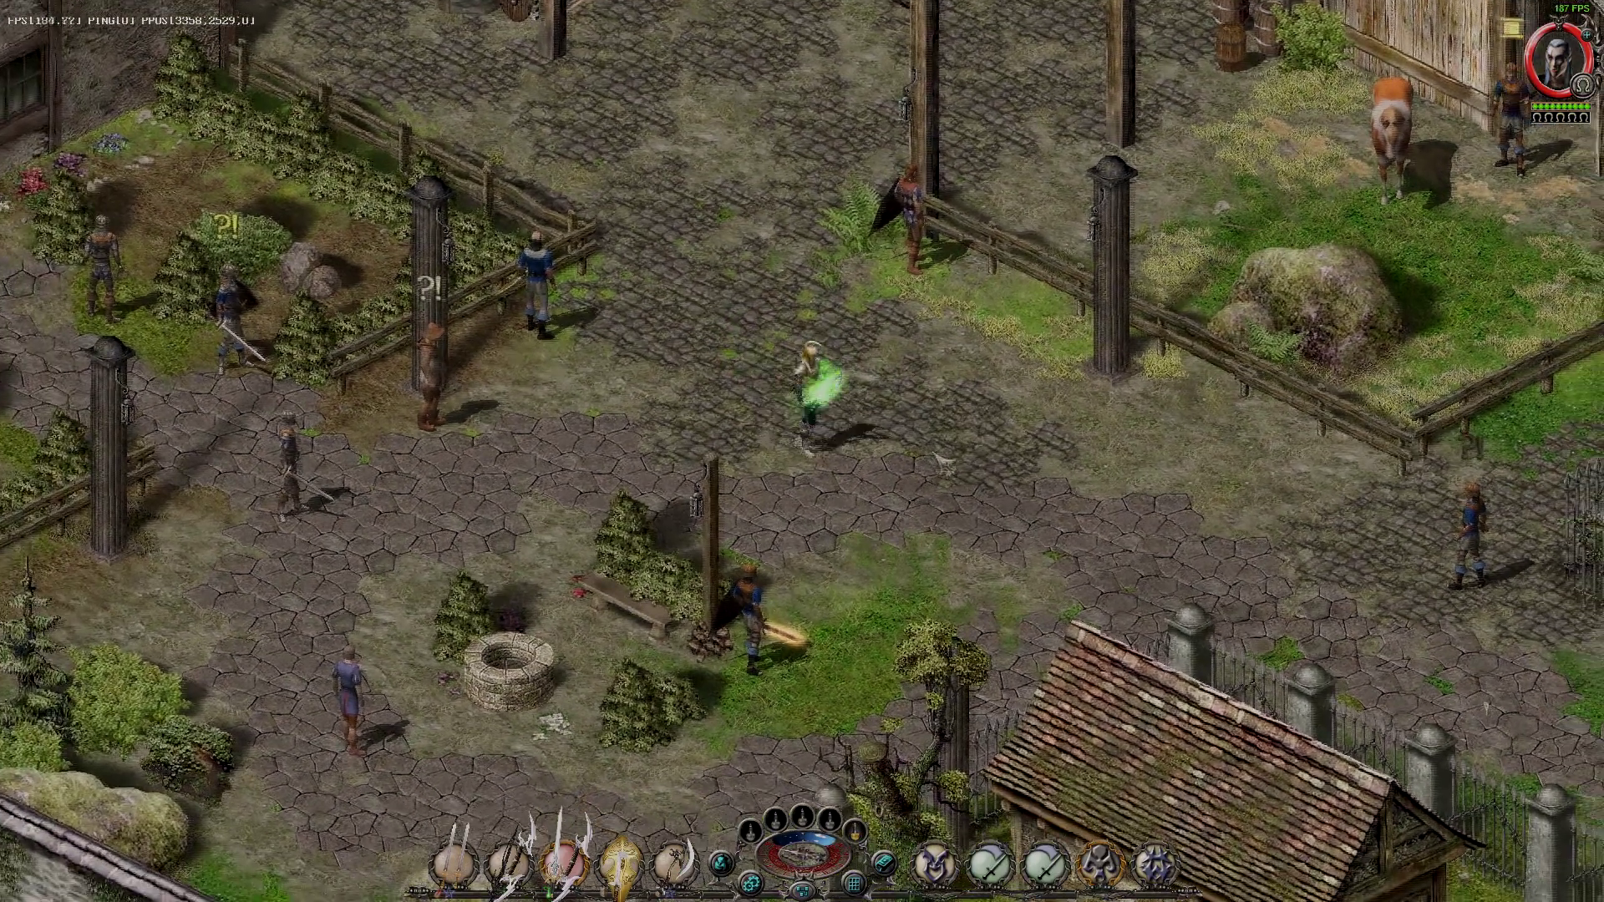
{"action": "left_click", "coordinate": [943, 463]}
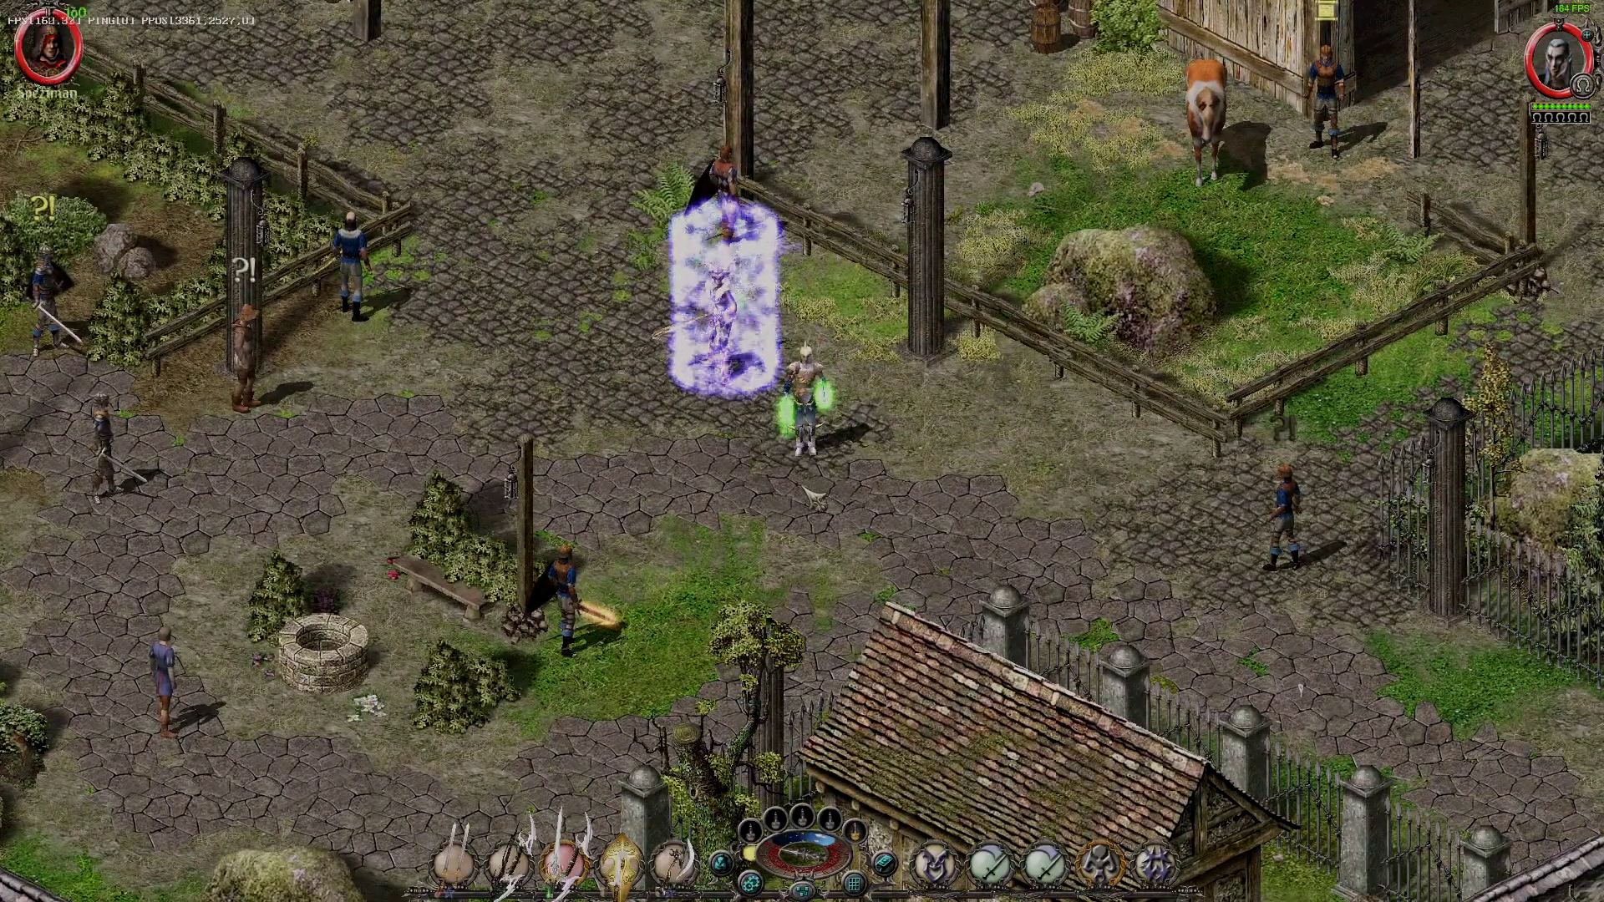
{"action": "left_click", "coordinate": [641, 321]}
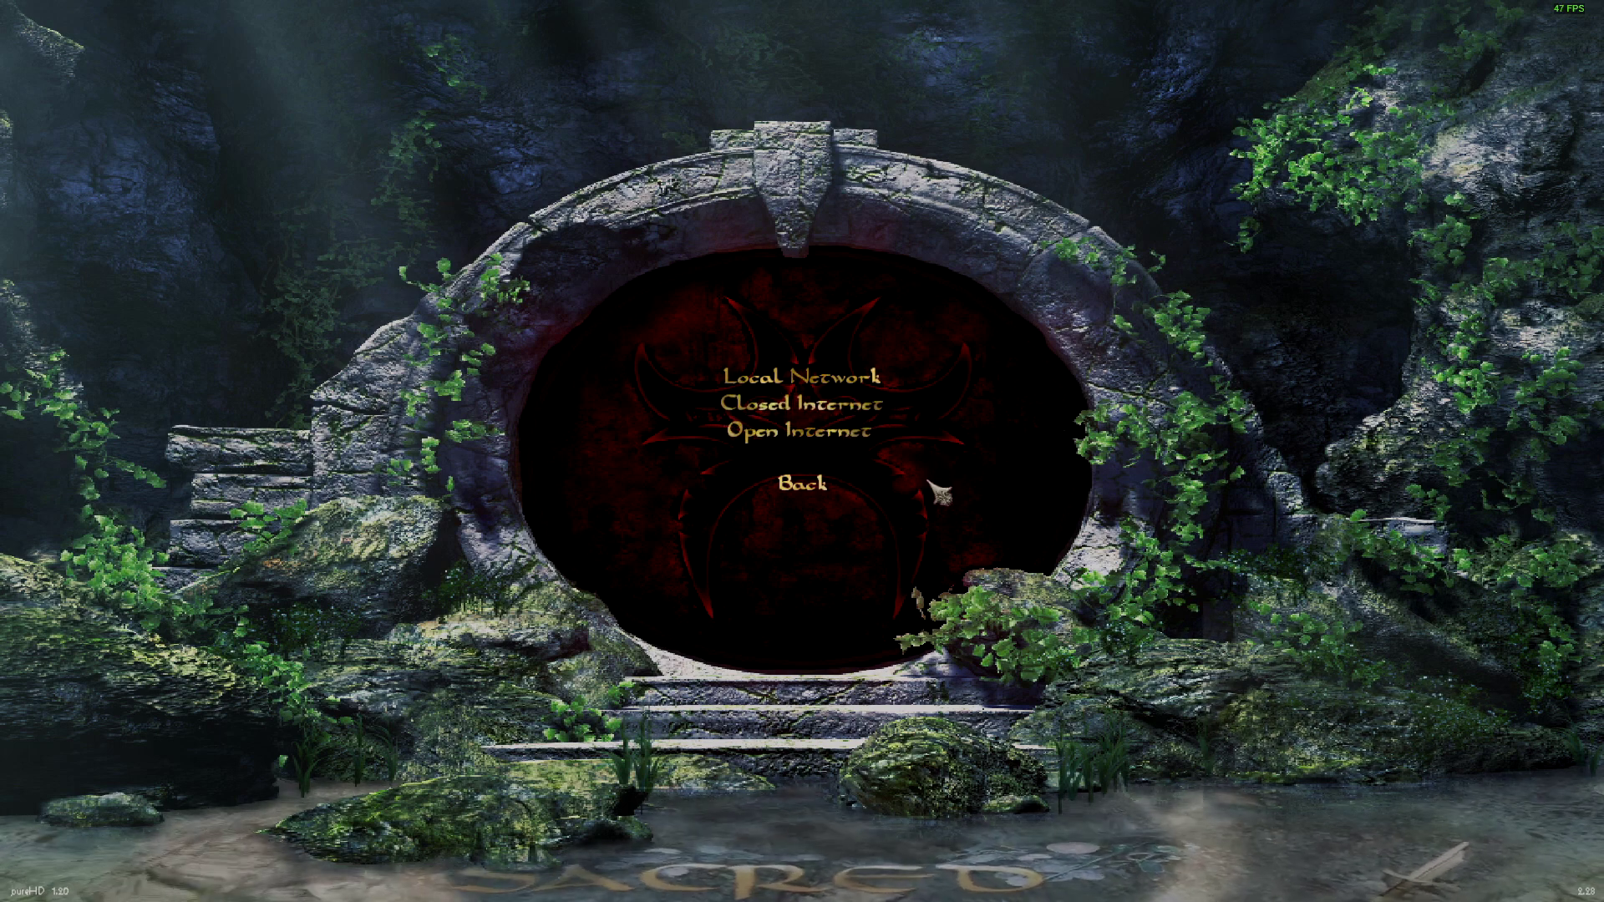
- Go back from the multiplayer choices to the main menu and quit the game
{"action": "left_click", "coordinate": [814, 486]}
{"action": "left_click", "coordinate": [801, 535]}
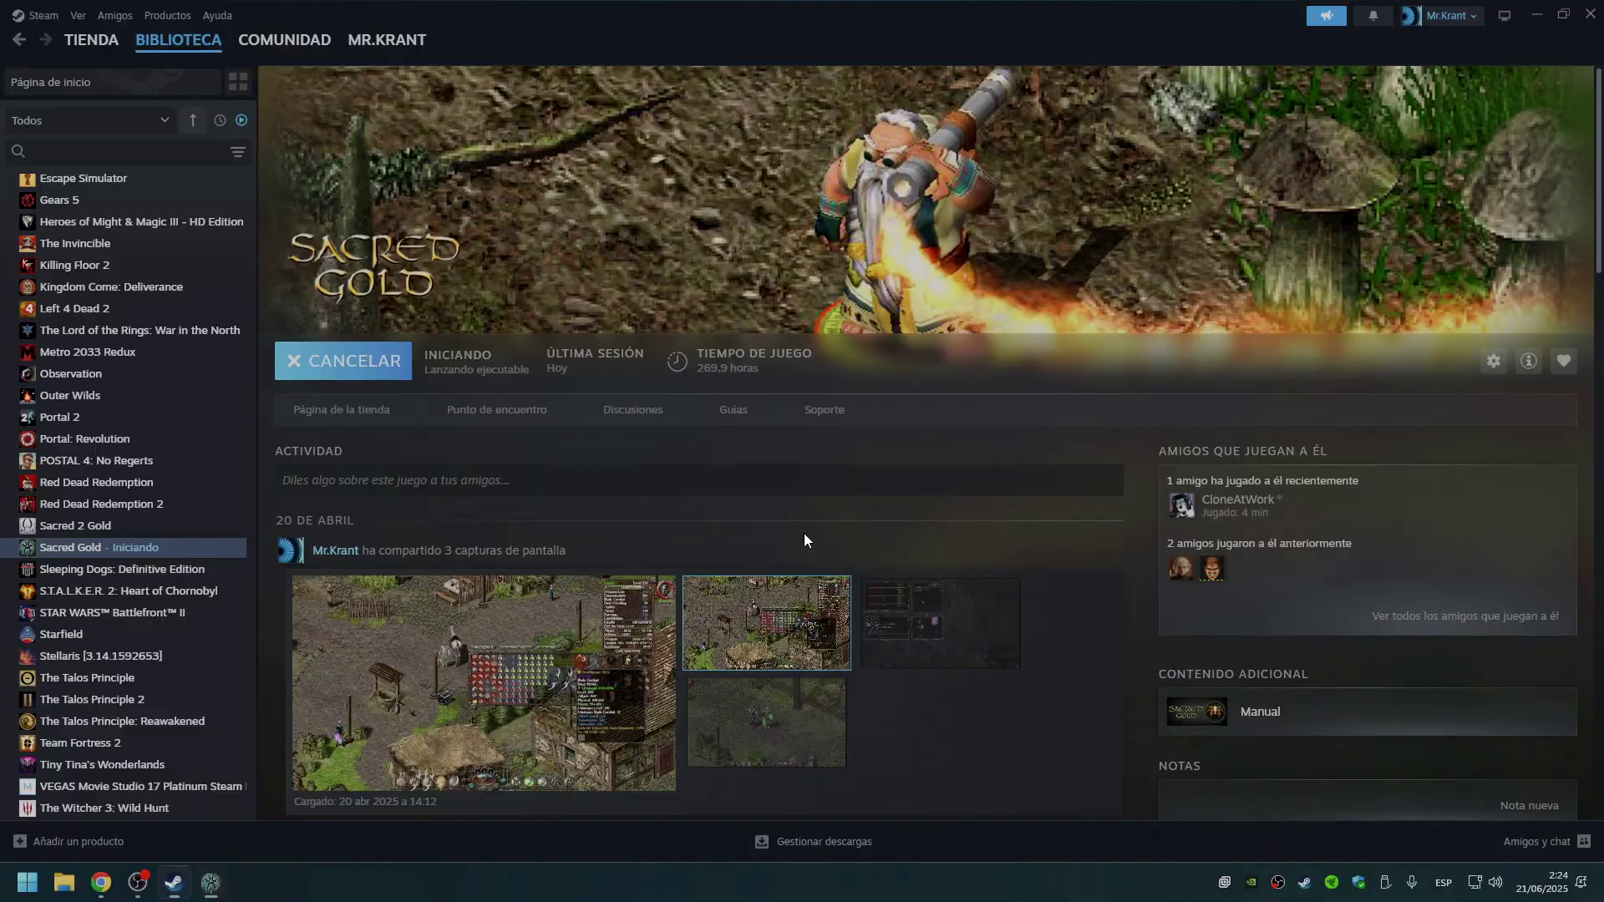
- Switch to the Sacred-Gold-LobbyServer page on GitHub and download the ClosedNet client from the Quick Start instructions
{"action": "key", "text": "alt+Tab"}
{"action": "key", "text": "alt+Tab"}
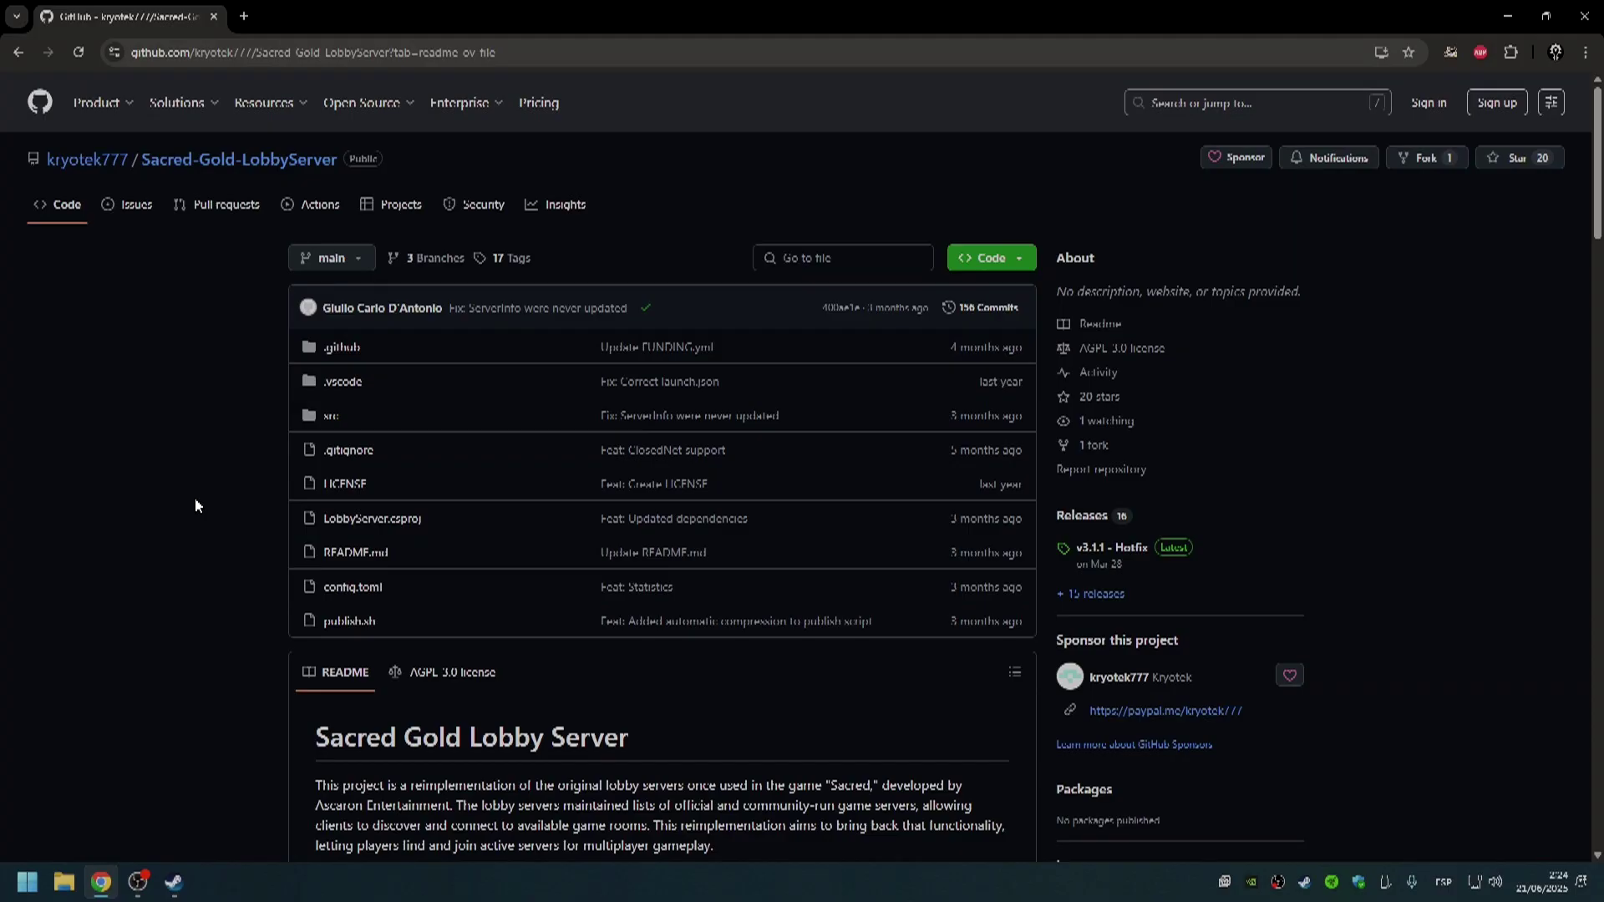
{"action": "scroll", "coordinate": [195, 504], "scroll_direction": "down", "scroll_amount": 1}
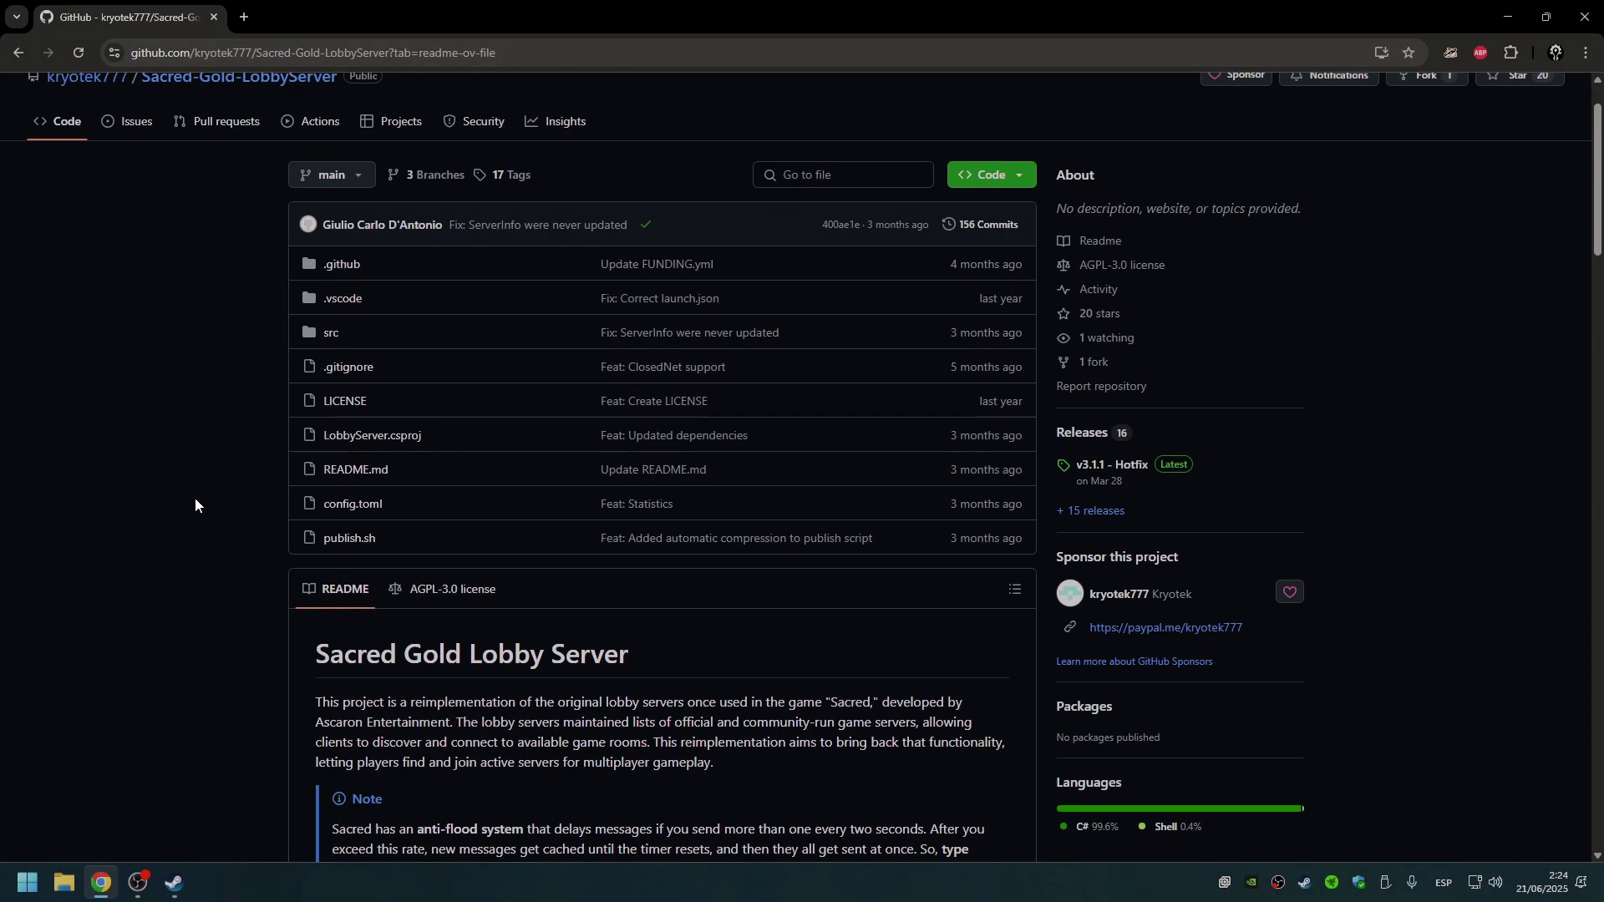
{"action": "scroll", "coordinate": [195, 499], "scroll_direction": "down", "scroll_amount": 6}
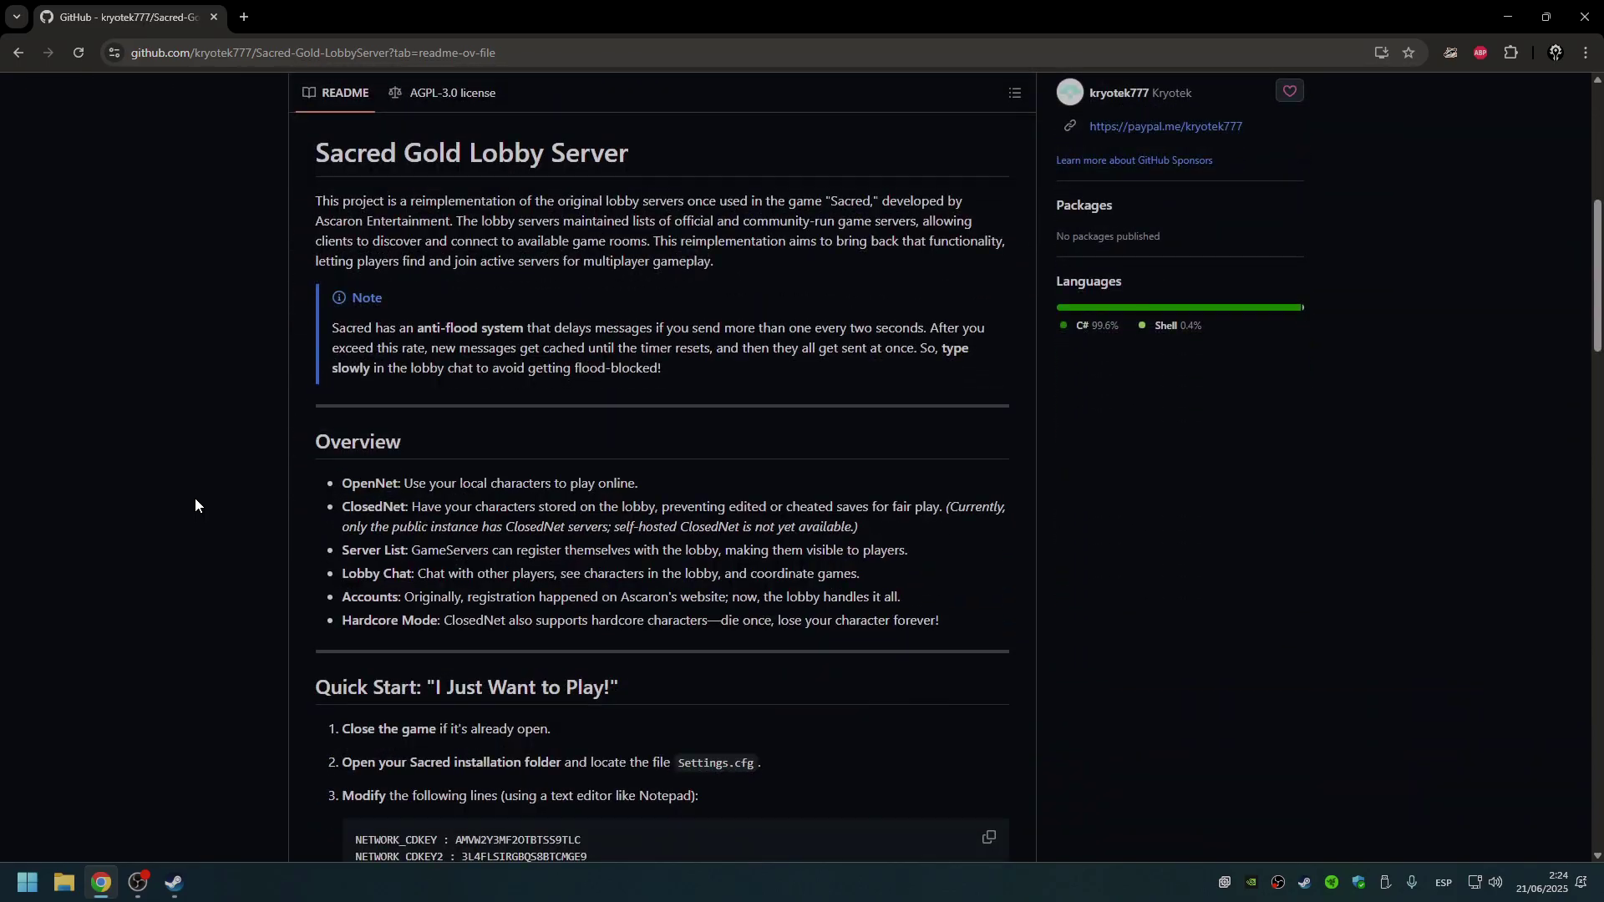
{"action": "scroll", "coordinate": [195, 504], "scroll_direction": "down", "scroll_amount": 6}
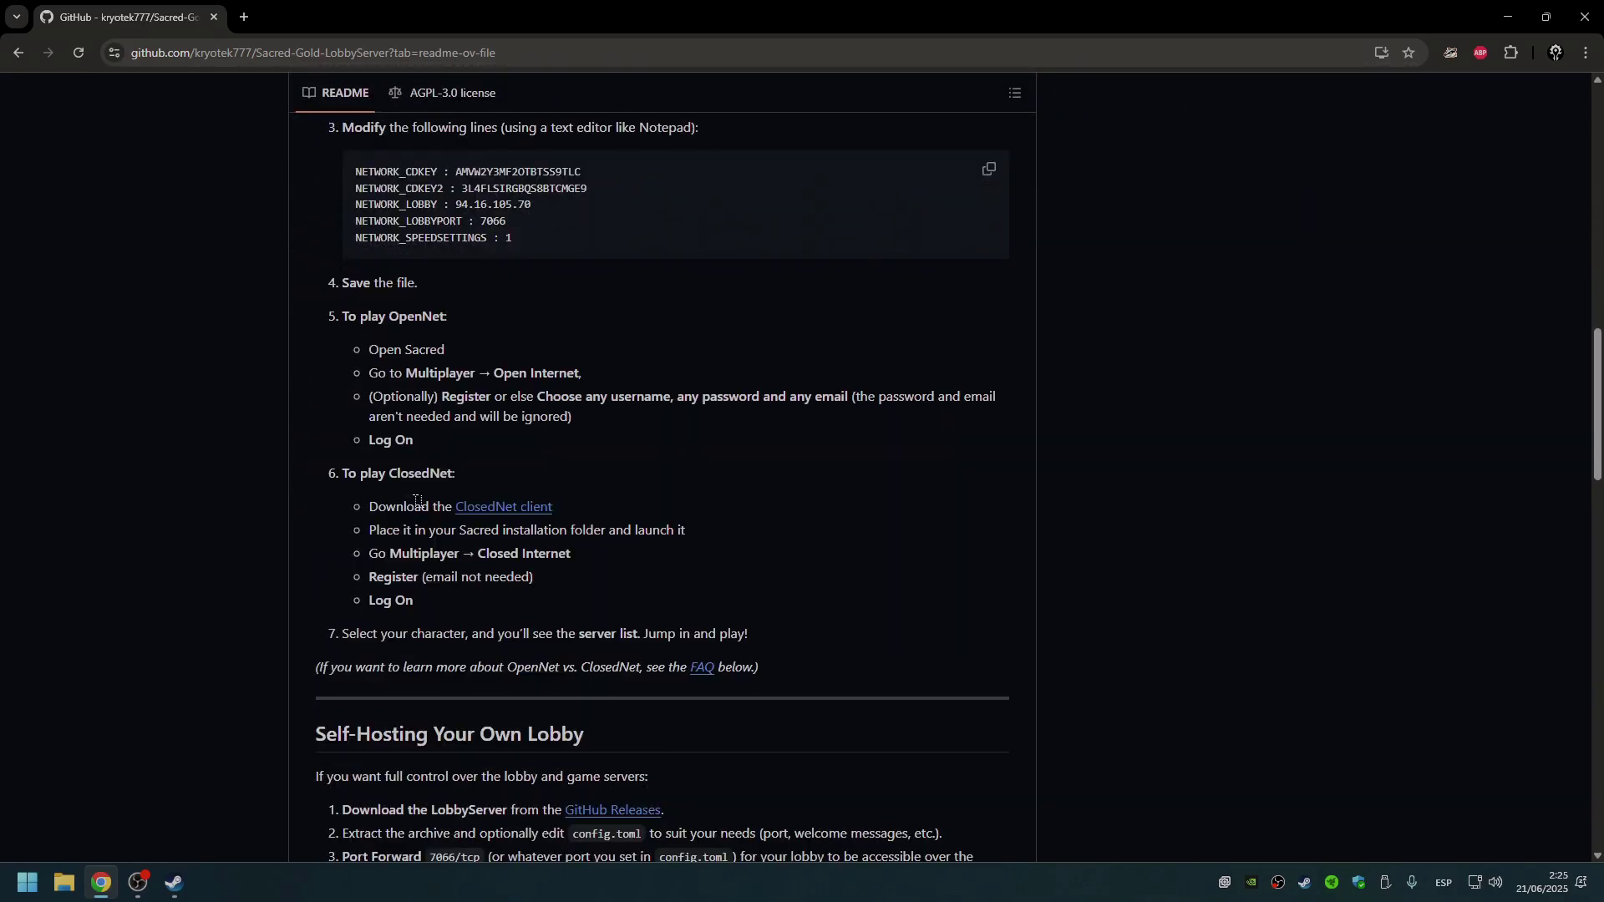
{"action": "left_click", "coordinate": [545, 508]}
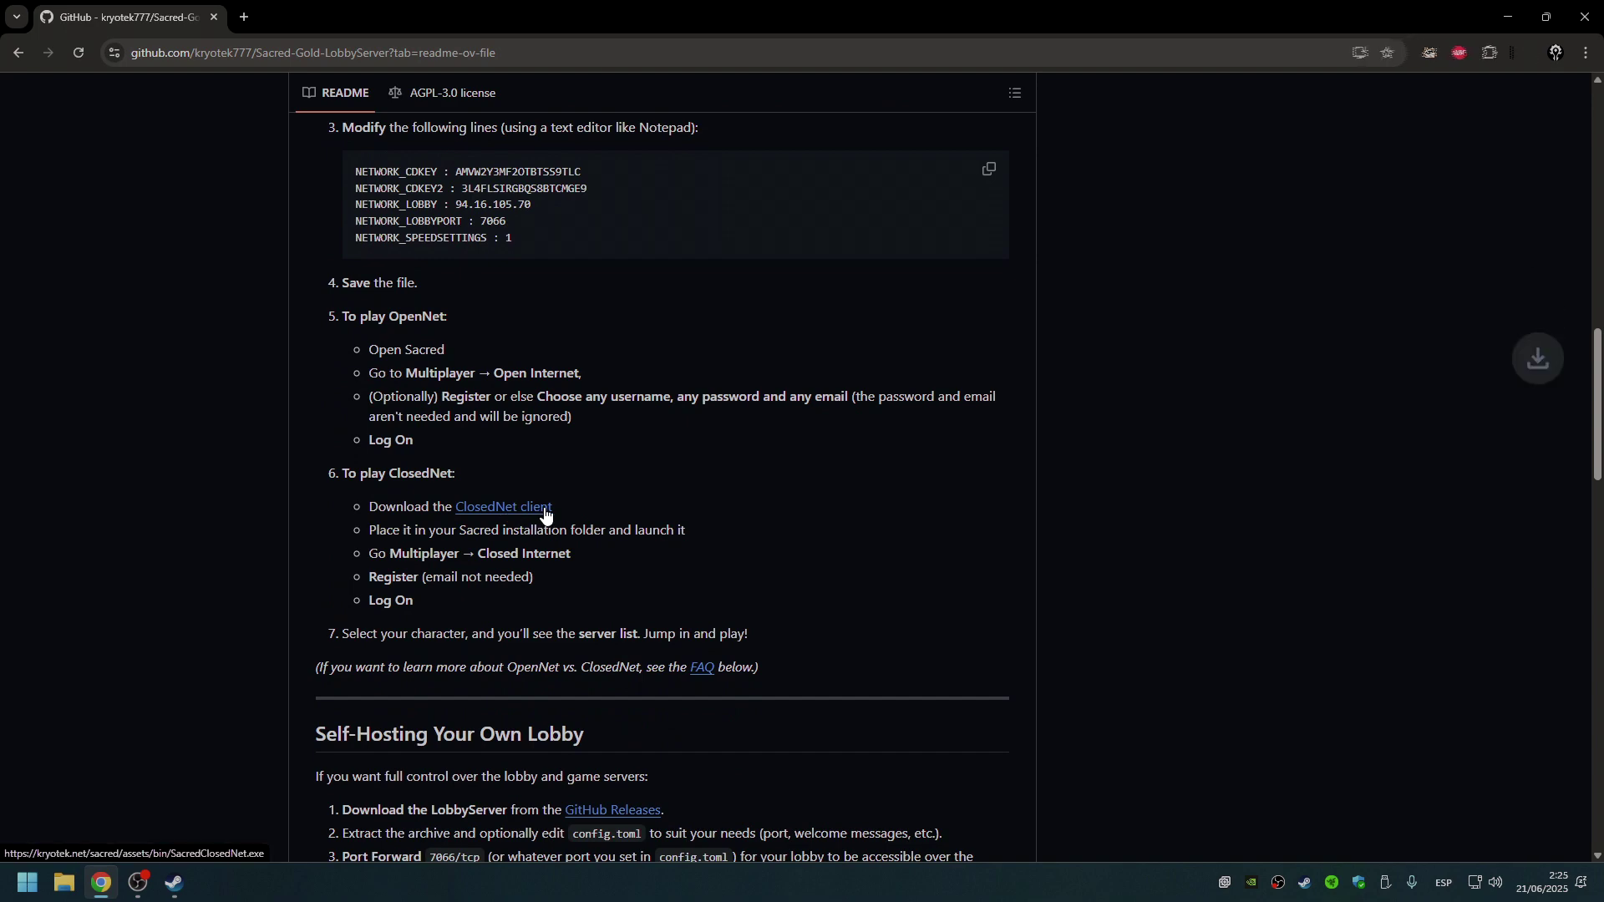
- Show the downloaded SacredClosedNet.exe in its folder and copy the file
{"action": "key", "text": "ctrl+j"}
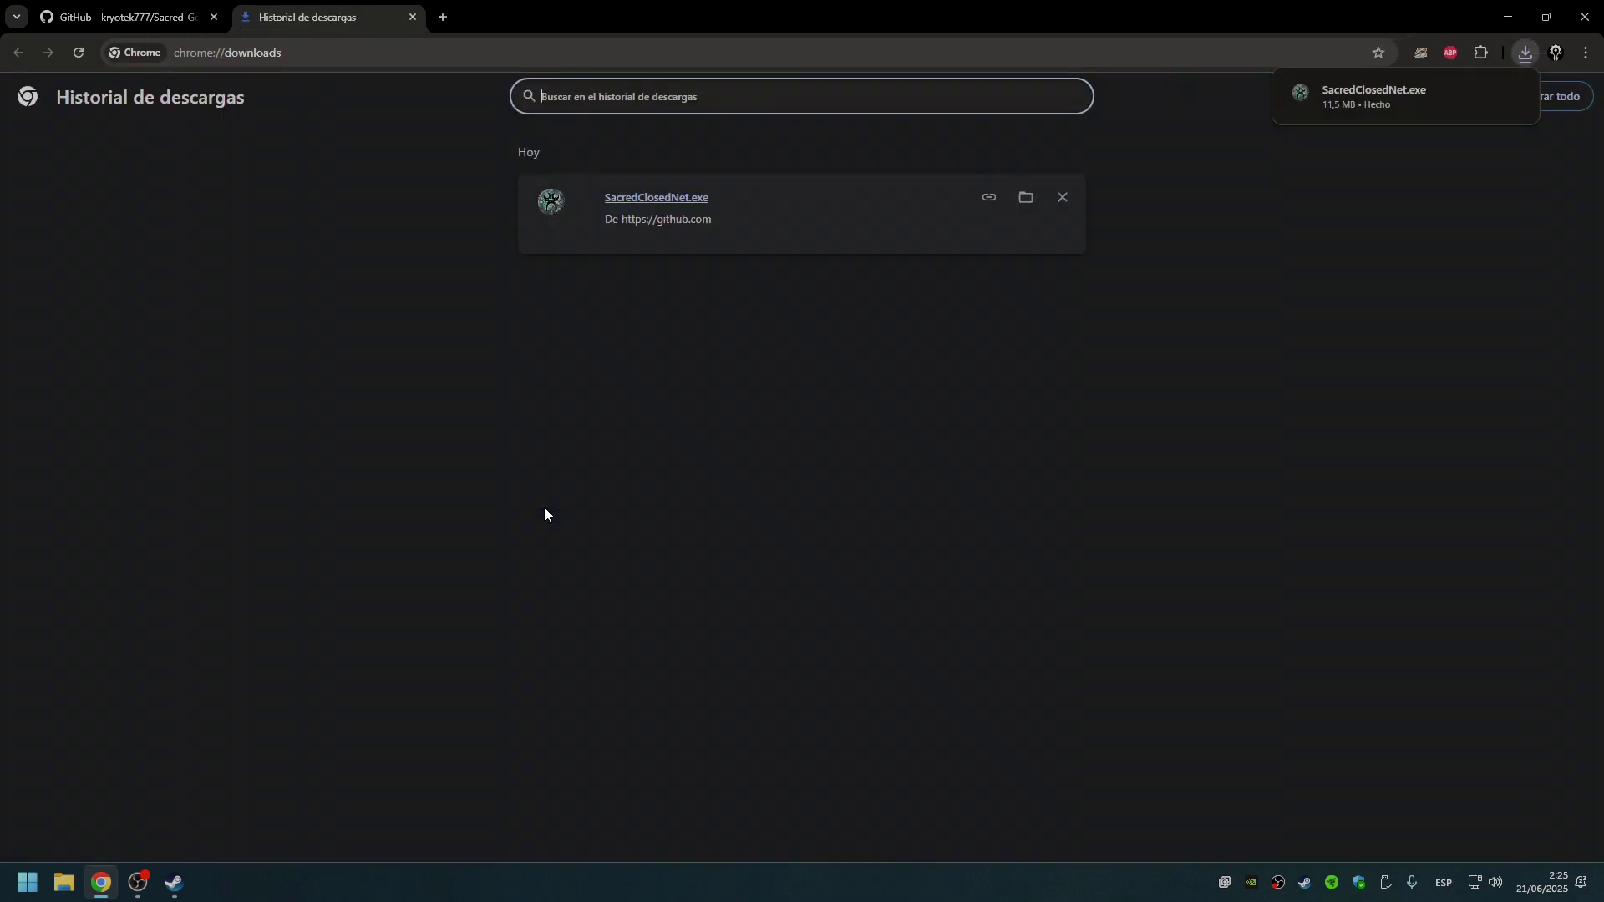
{"action": "left_click", "coordinate": [1016, 206]}
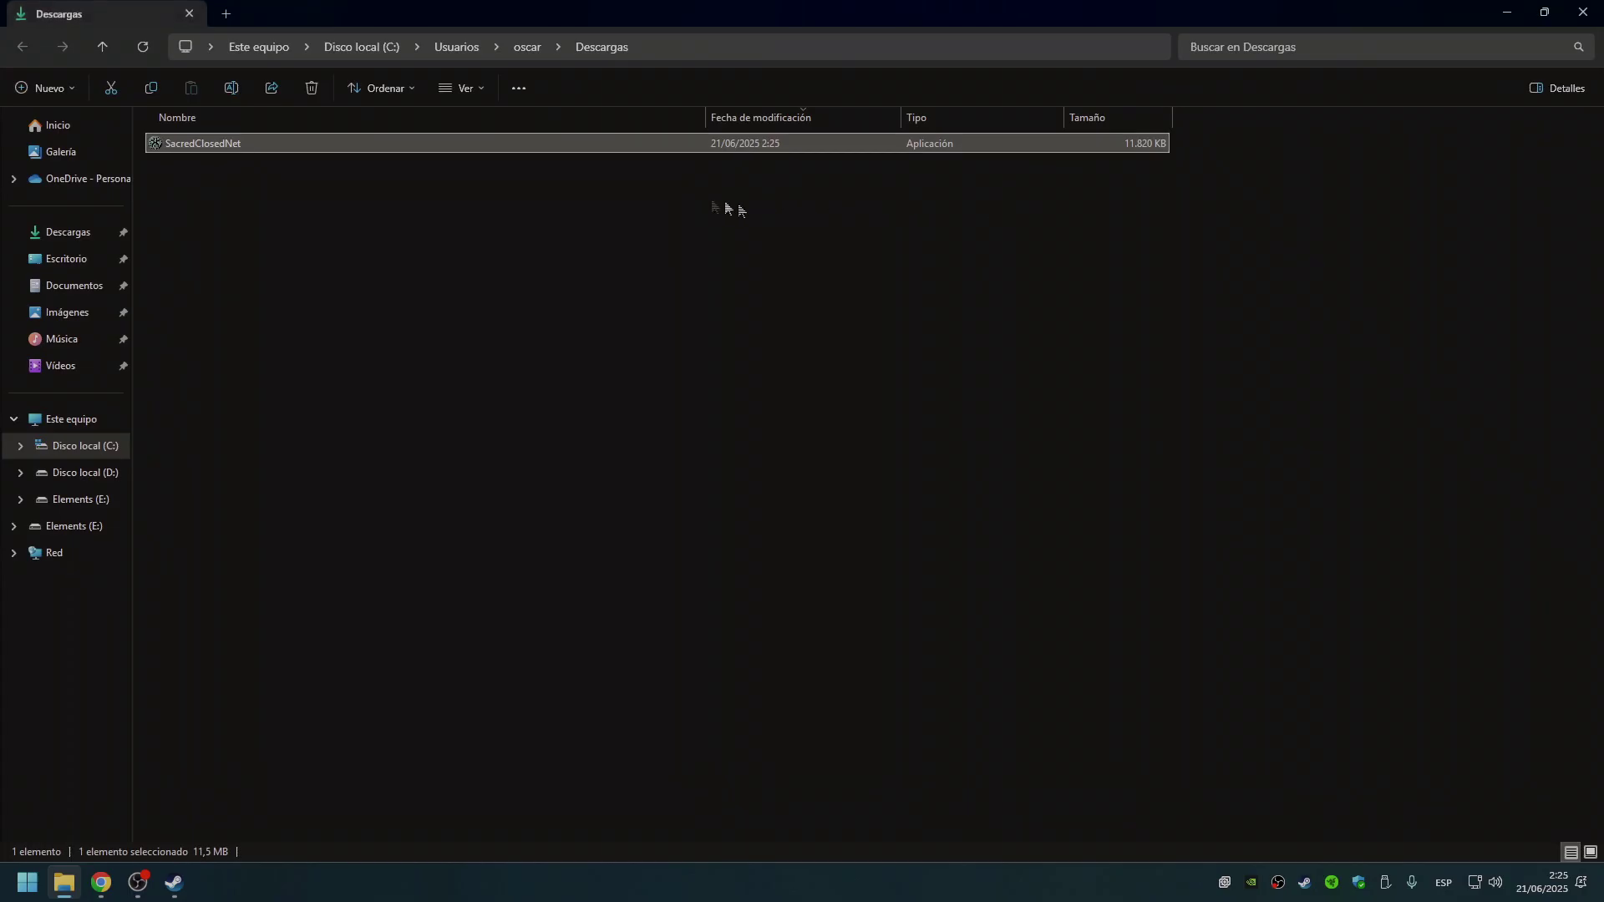
{"action": "right_click", "coordinate": [224, 144]}
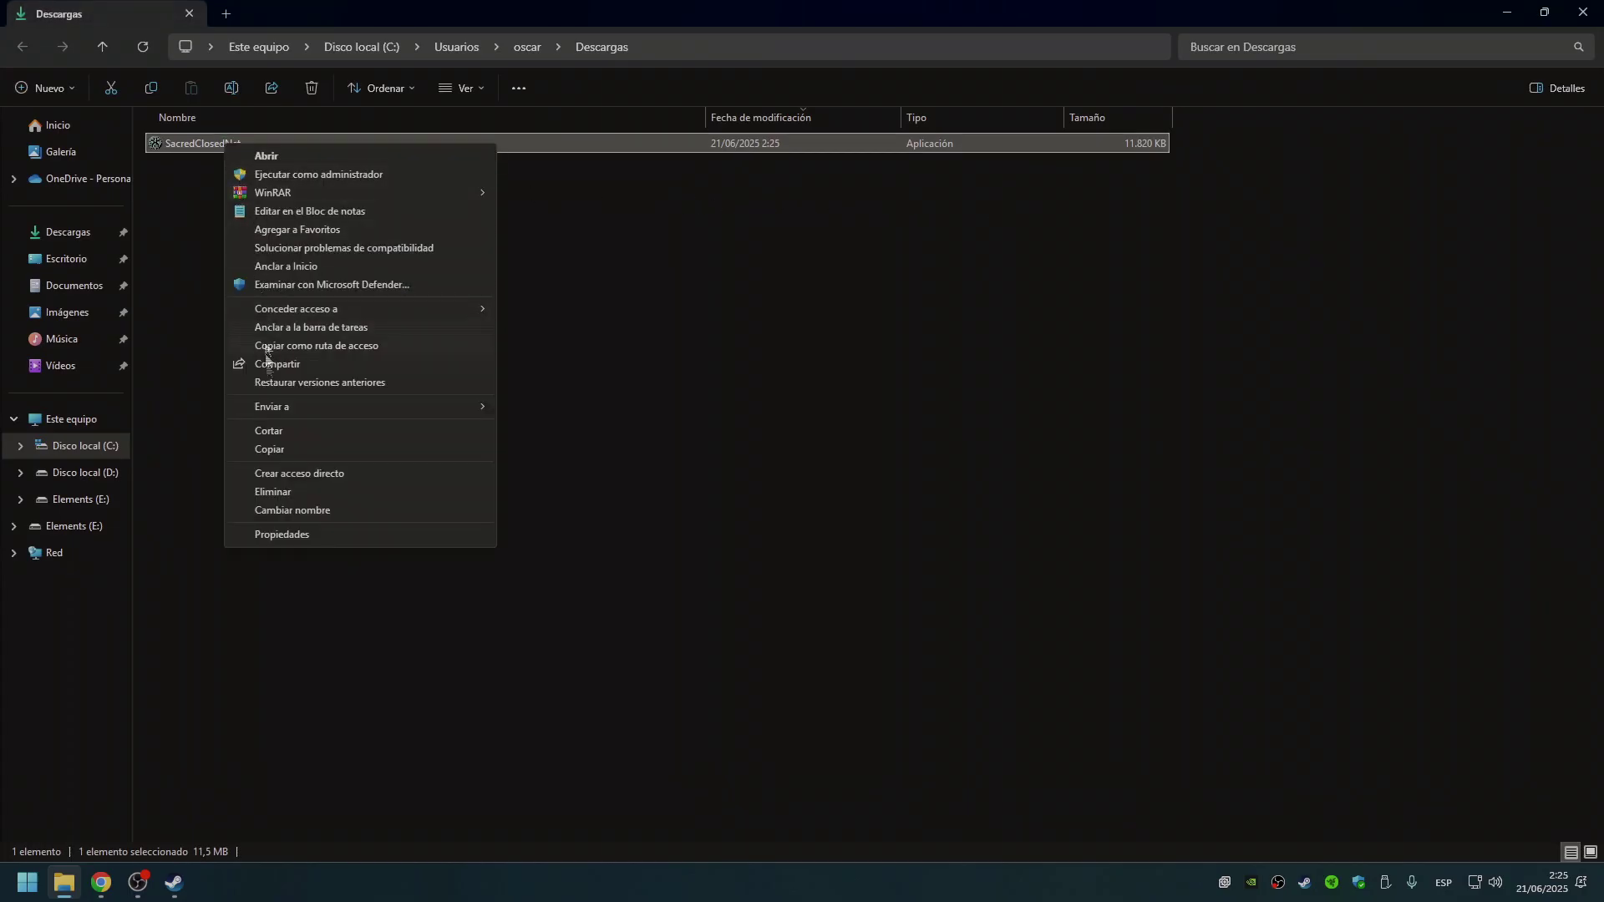
{"action": "left_click", "coordinate": [268, 444]}
- Open Sacred Gold's local files folder from Steam and paste the SacredClosedNet application into it
{"action": "left_click", "coordinate": [174, 882]}
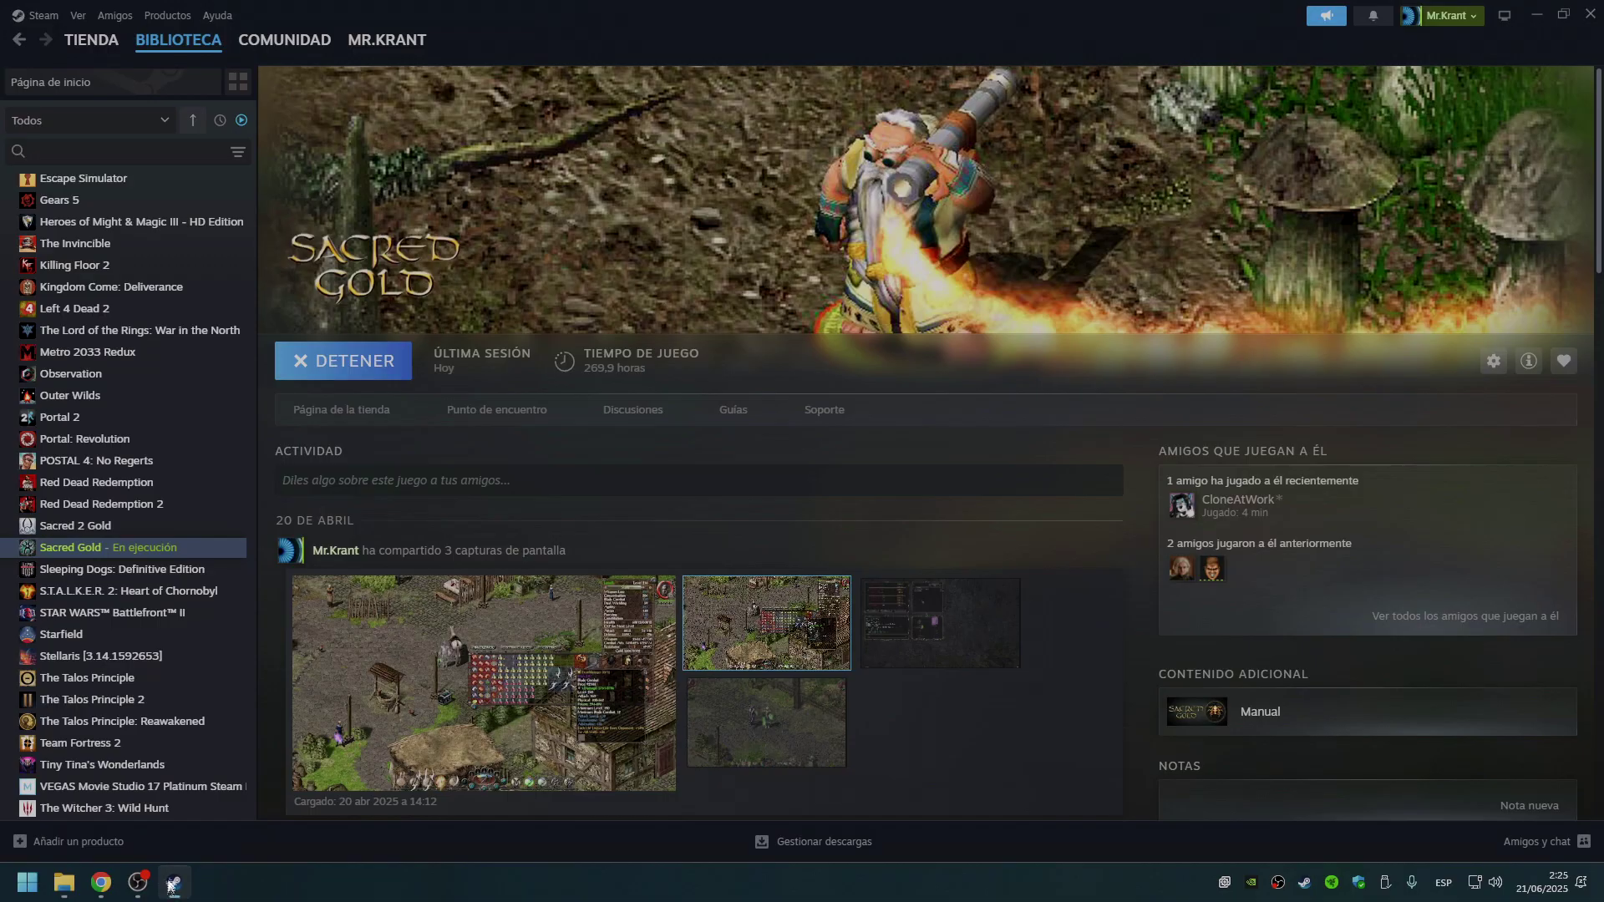
{"action": "right_click", "coordinate": [106, 552]}
{"action": "mouse_move", "coordinate": [167, 639]}
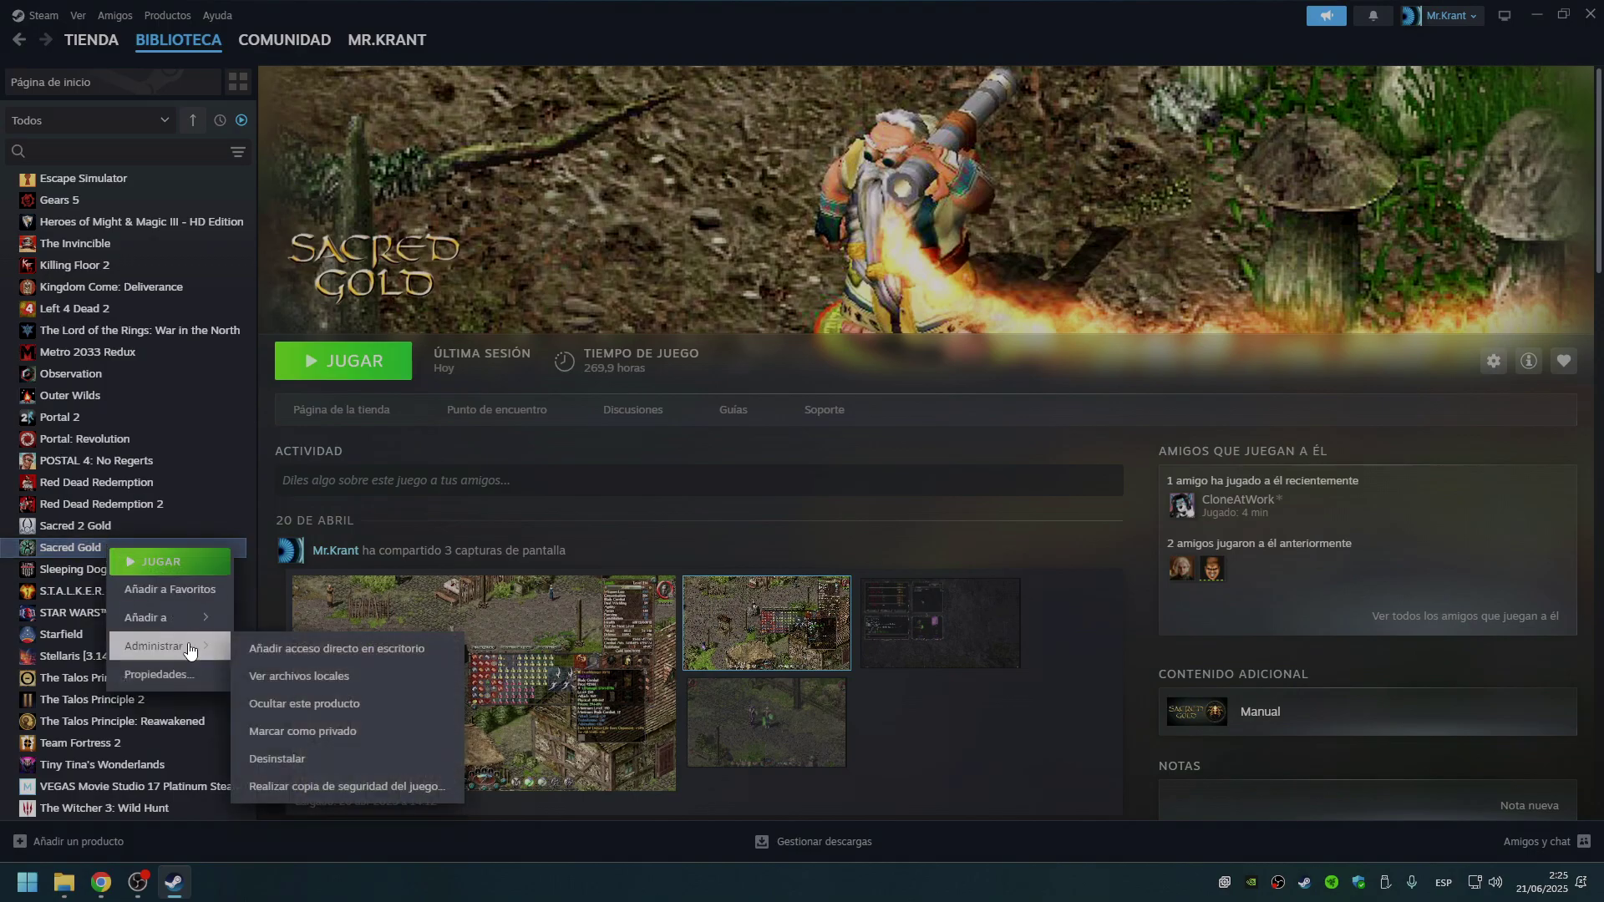
{"action": "left_click", "coordinate": [266, 672]}
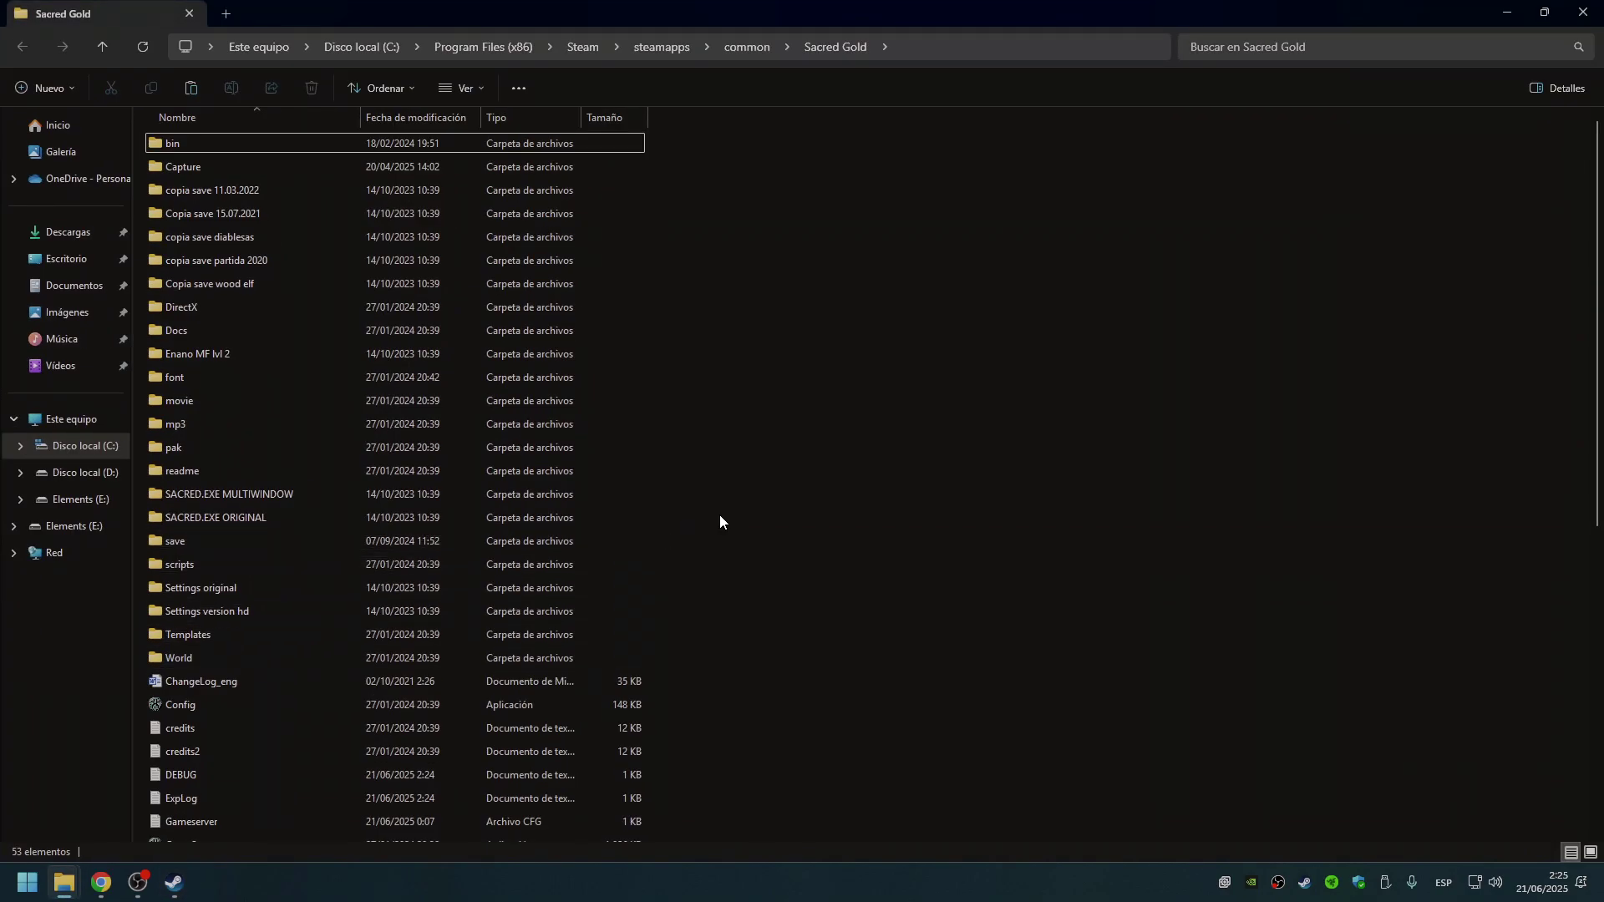
{"action": "key", "text": "ctrl+v"}
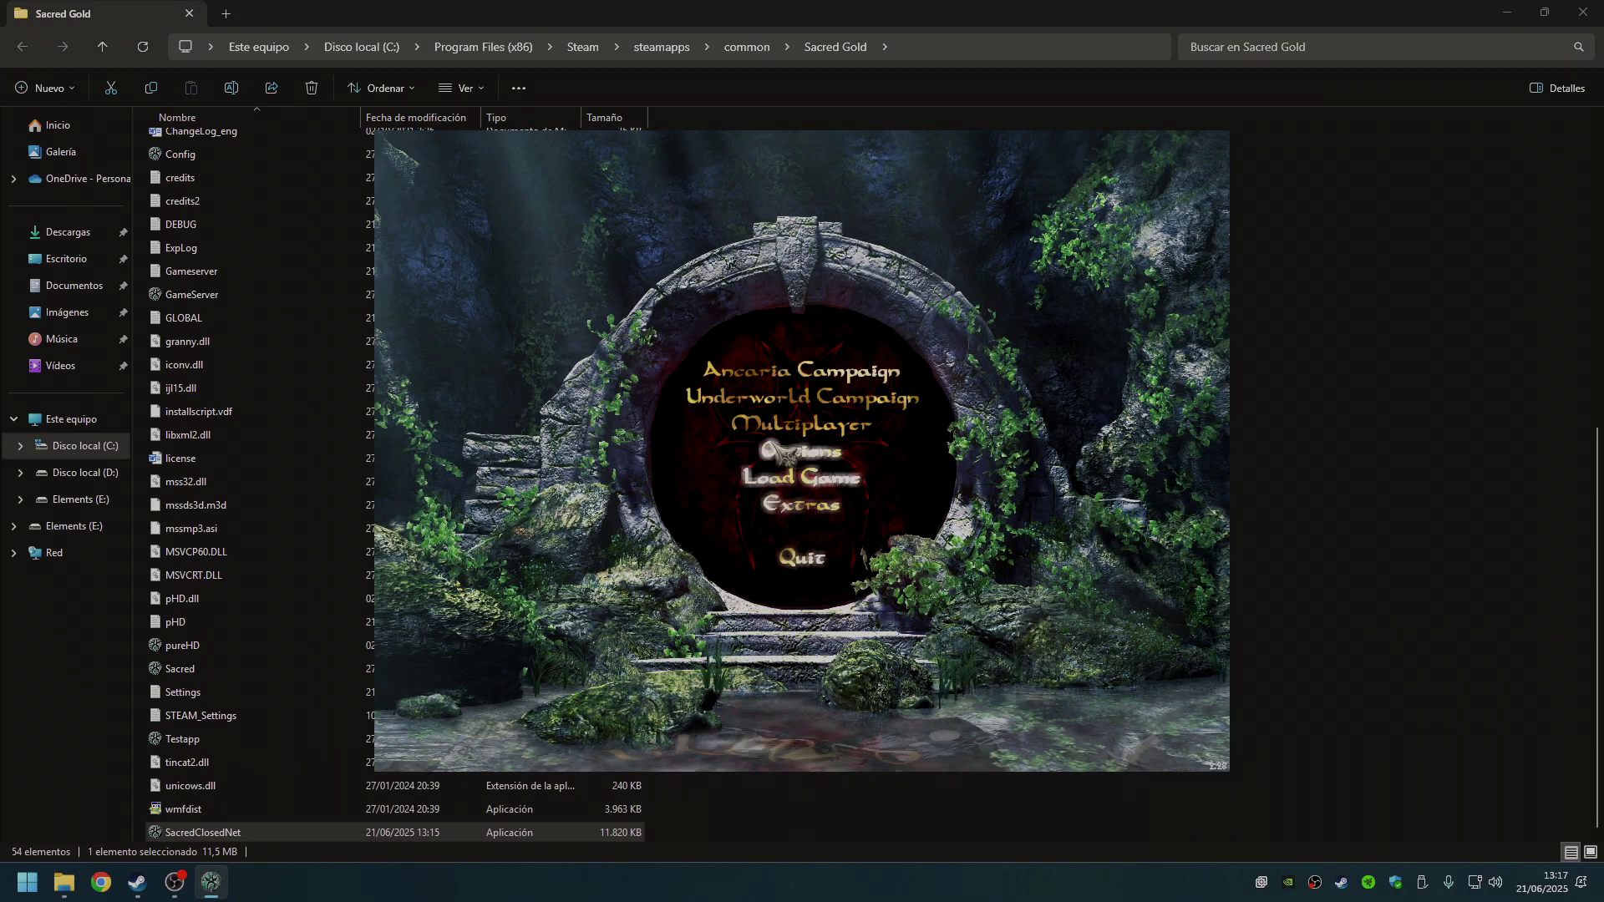
- Enter Closed Internet multiplayer and open the form for registering a new account
{"action": "left_click", "coordinate": [793, 425]}
{"action": "left_click", "coordinate": [780, 426]}
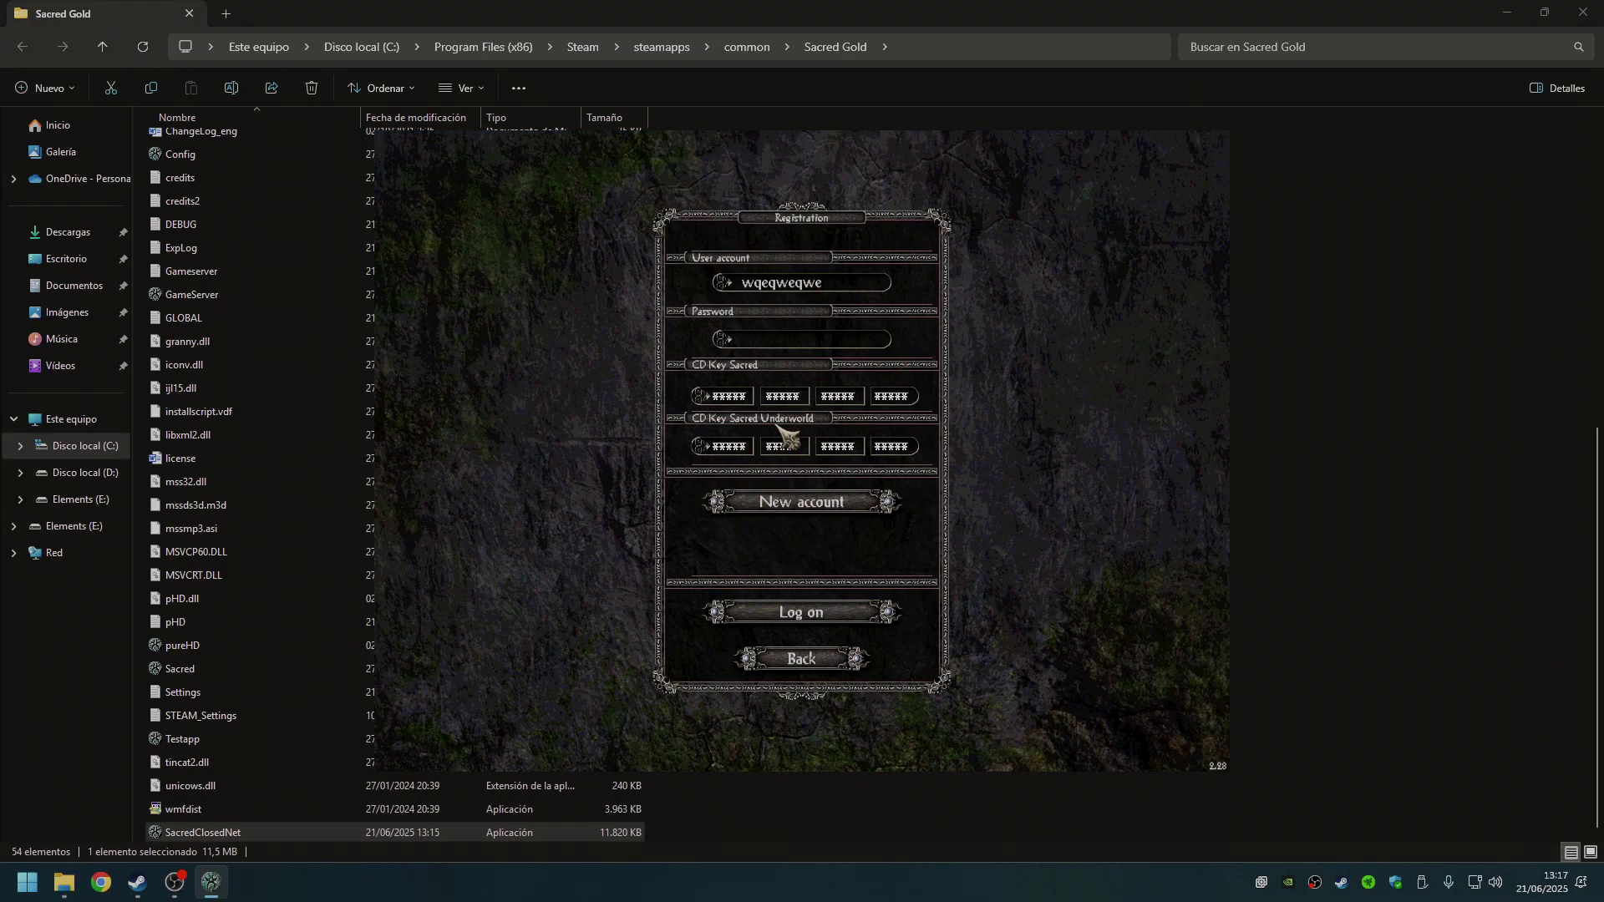
{"action": "left_click", "coordinate": [832, 507]}
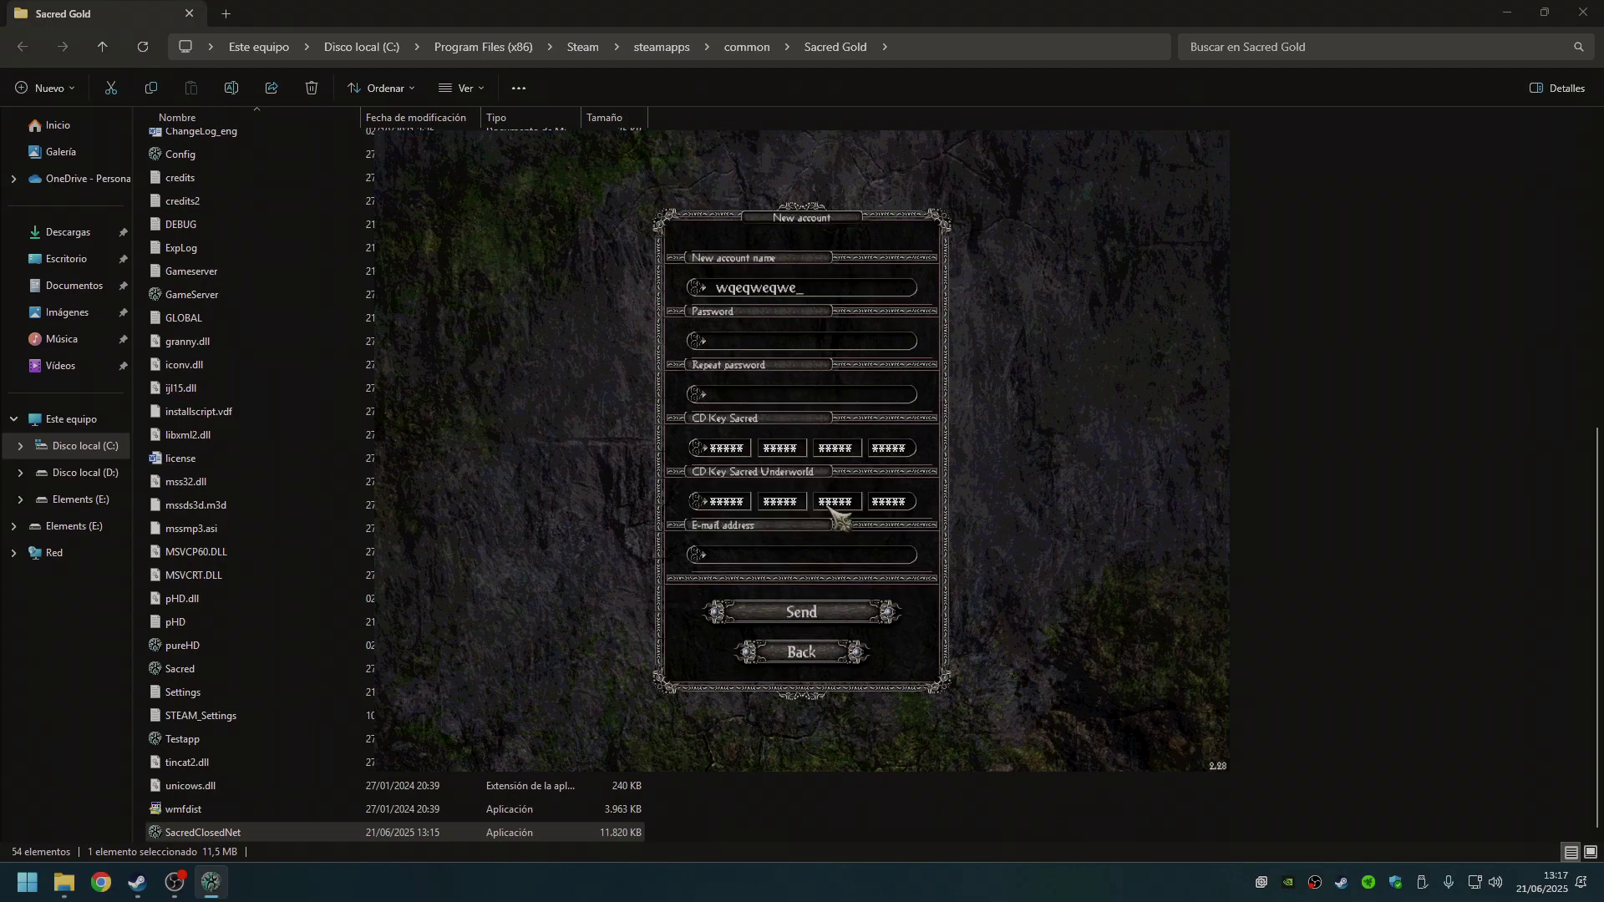
- Clear the prefilled new account name and move through the repeat password and e-mail address fields
{"action": "key", "text": "BackSpace"}
{"action": "key", "text": "BackSpace"}
{"action": "key", "text": "BackSpace"}
{"action": "key", "text": "BackSpace"}
{"action": "key", "text": "BackSpace"}
{"action": "key", "text": "BackSpace"}
{"action": "key", "text": "BackSpace"}
{"action": "key", "text": "BackSpace"}
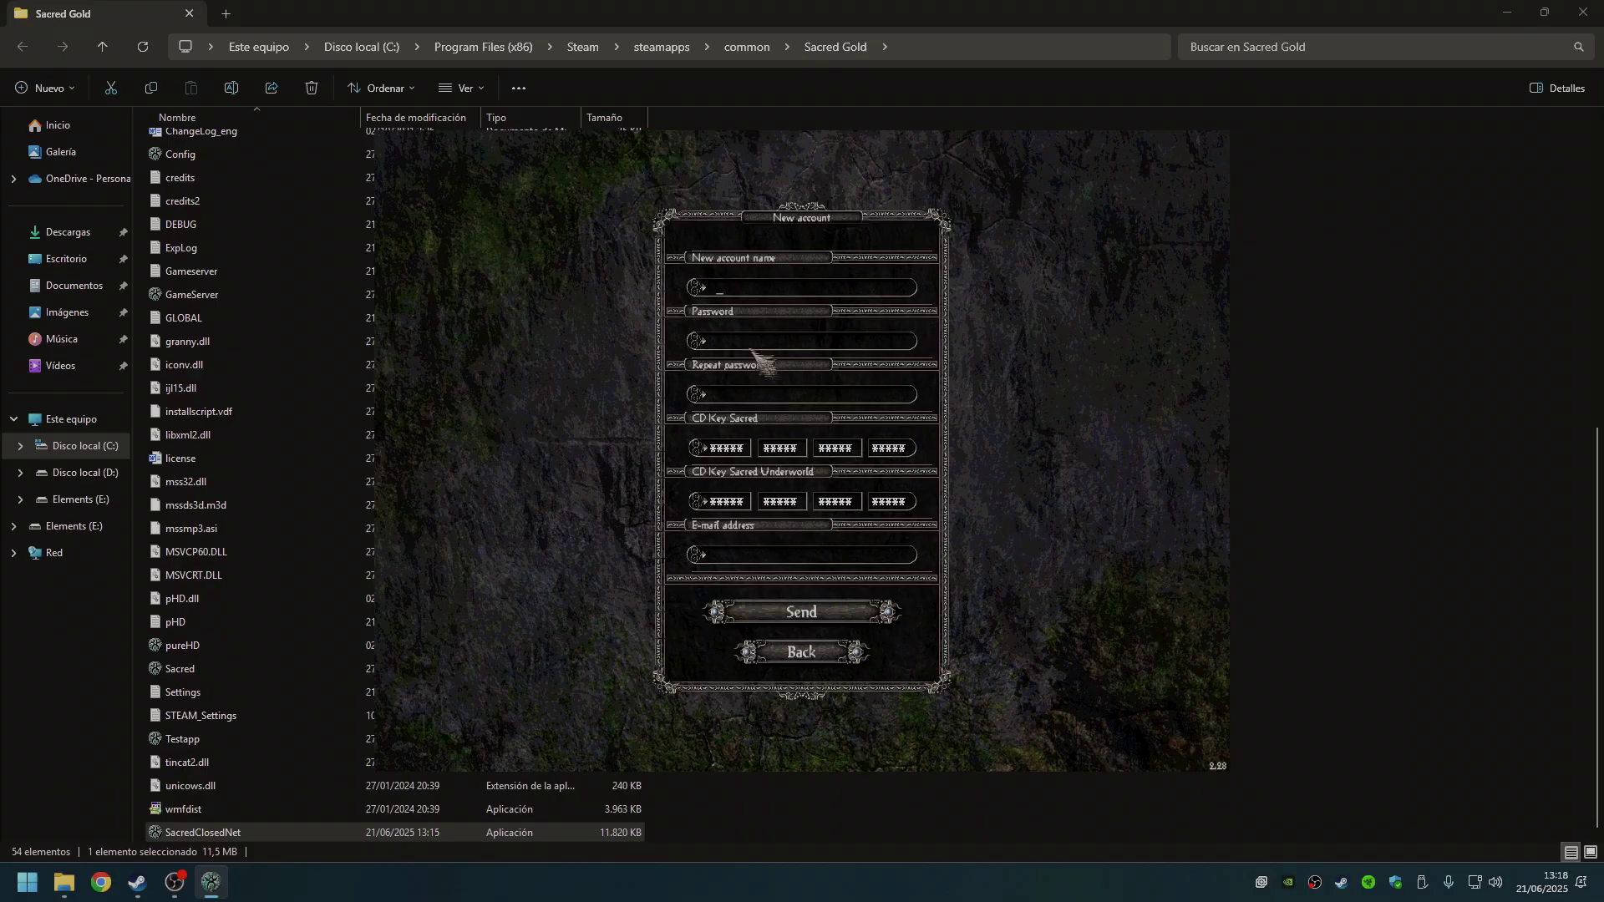
{"action": "left_click", "coordinate": [754, 394]}
{"action": "left_click", "coordinate": [741, 555]}
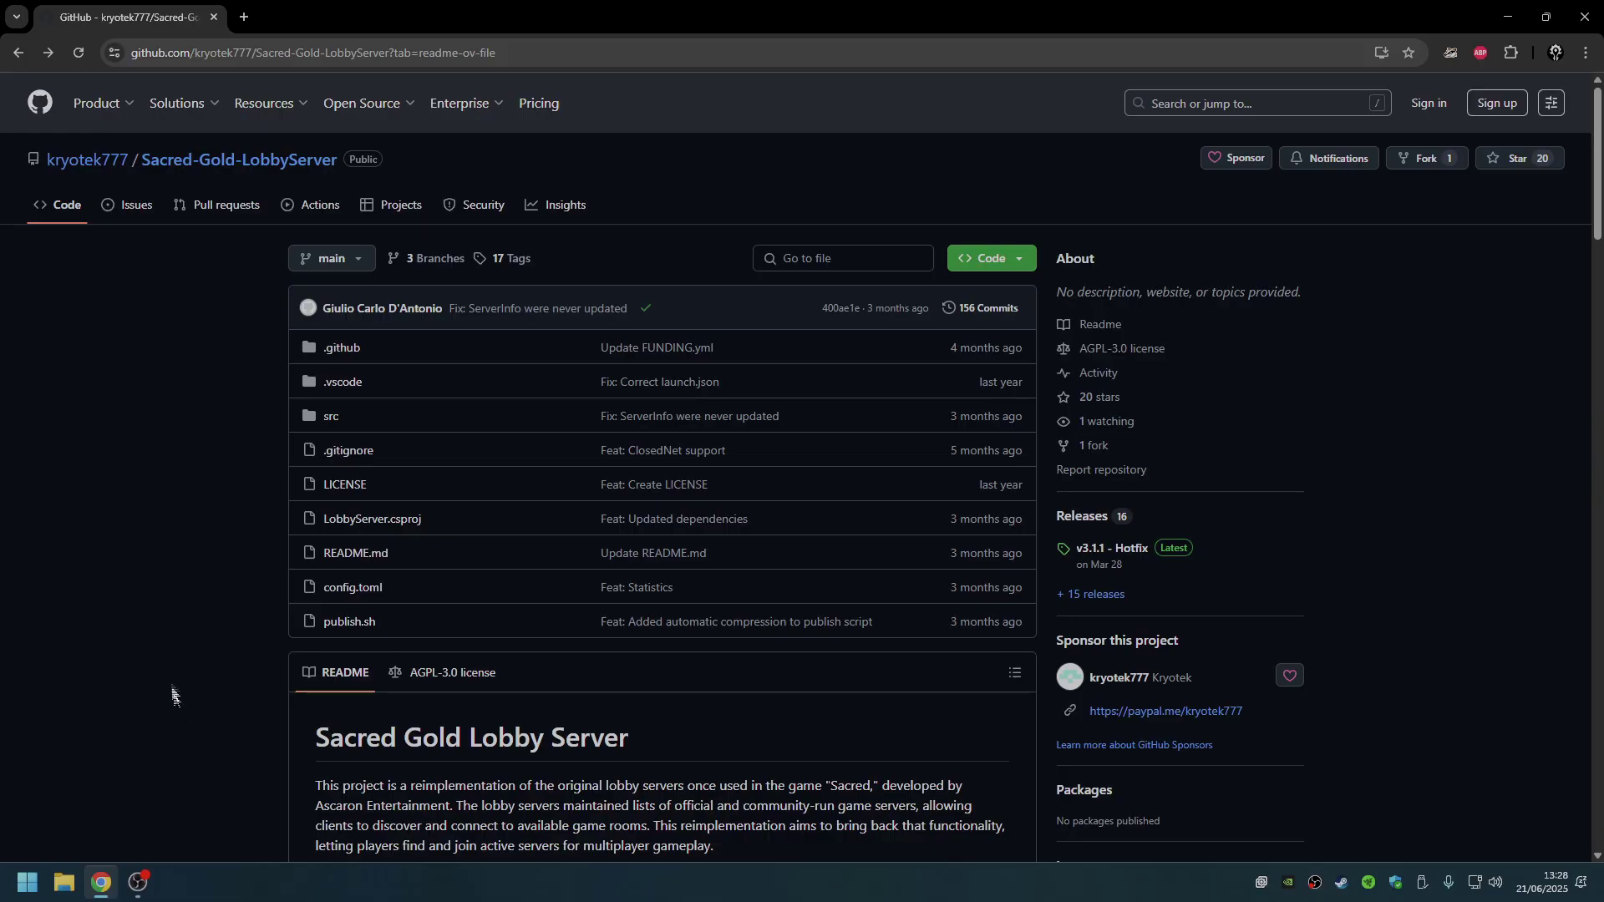
- Go from the README's Self-Hosting section to GitHub Releases and download win-x64.zip of v3.1.1 - Hotfix
{"action": "scroll", "coordinate": [219, 594], "scroll_direction": "down", "scroll_amount": 5}
{"action": "scroll", "coordinate": [220, 600], "scroll_direction": "down", "scroll_amount": 10}
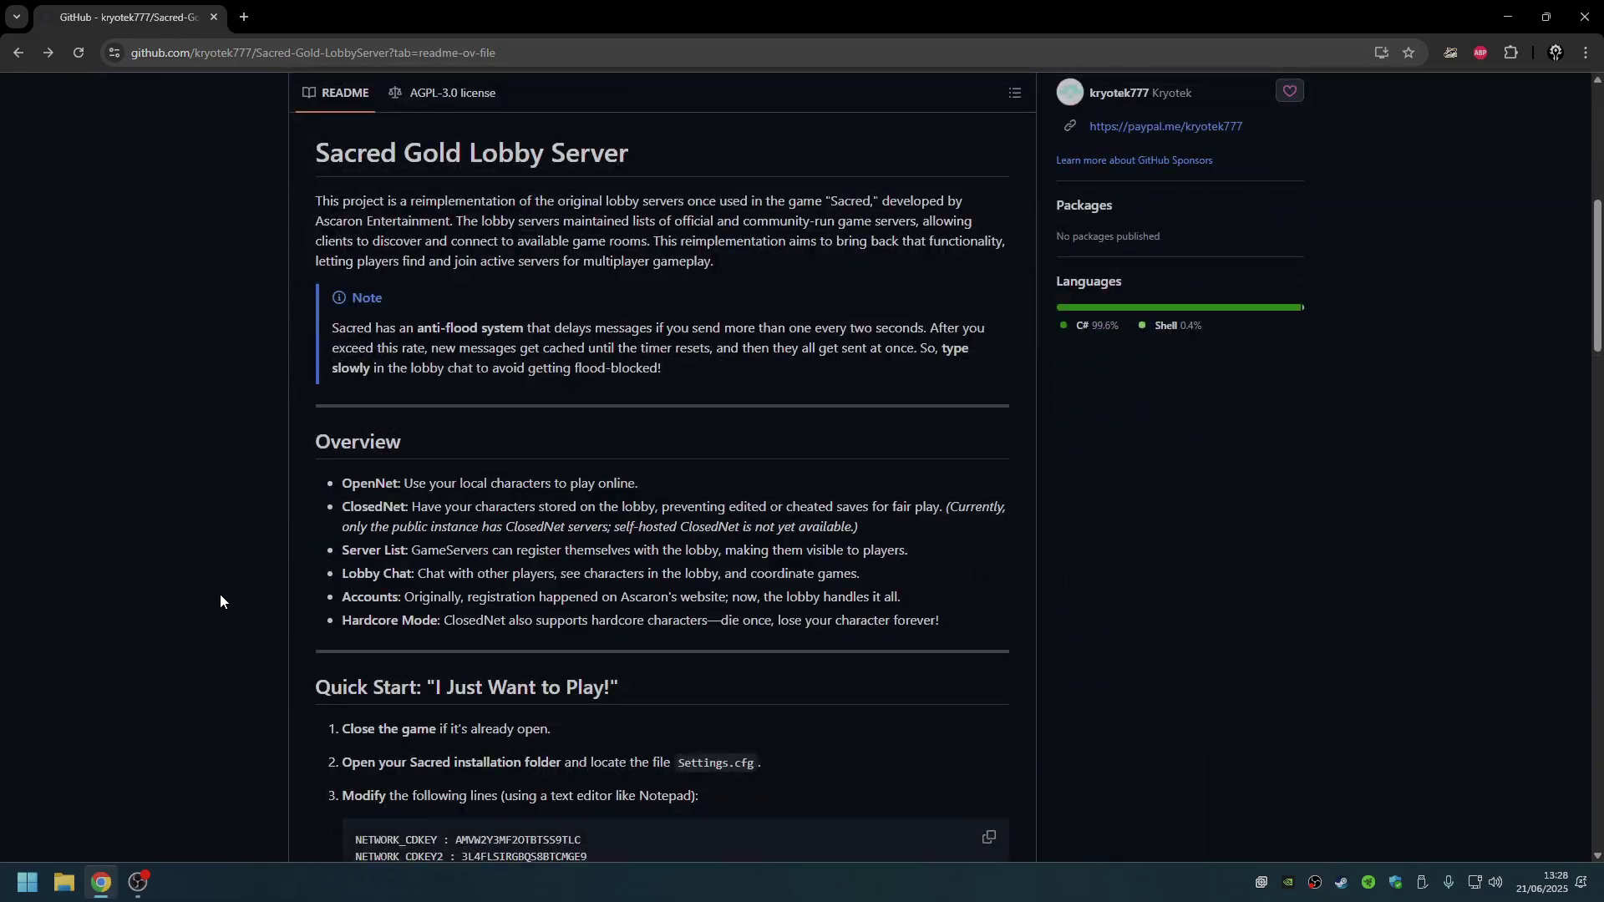
{"action": "scroll", "coordinate": [222, 595], "scroll_direction": "down", "scroll_amount": 4}
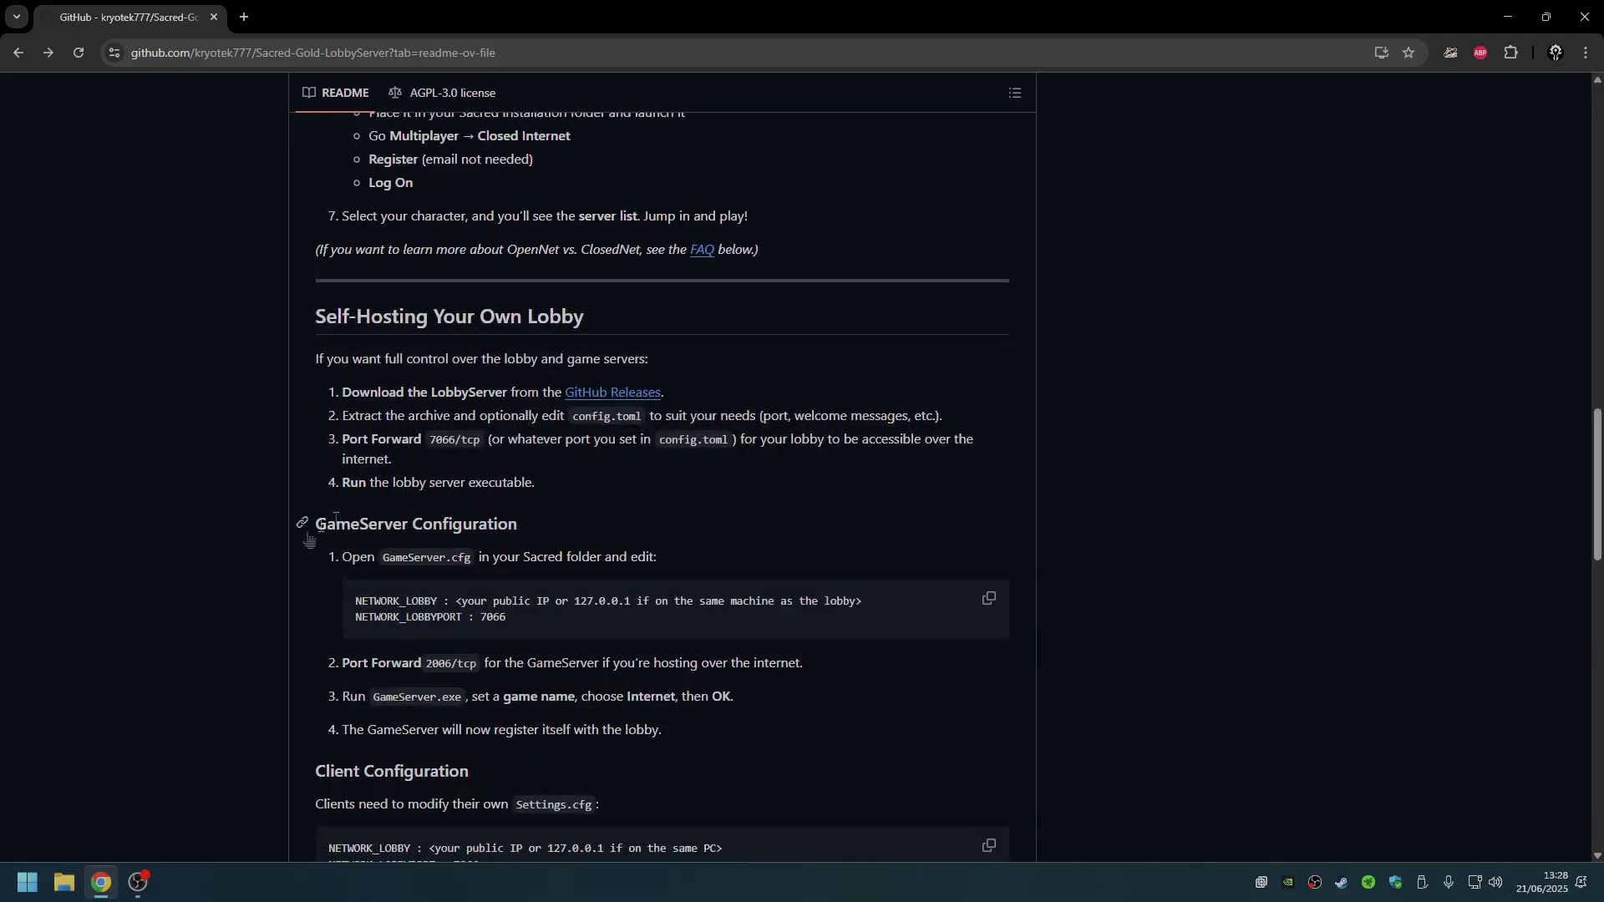
{"action": "left_click", "coordinate": [606, 396]}
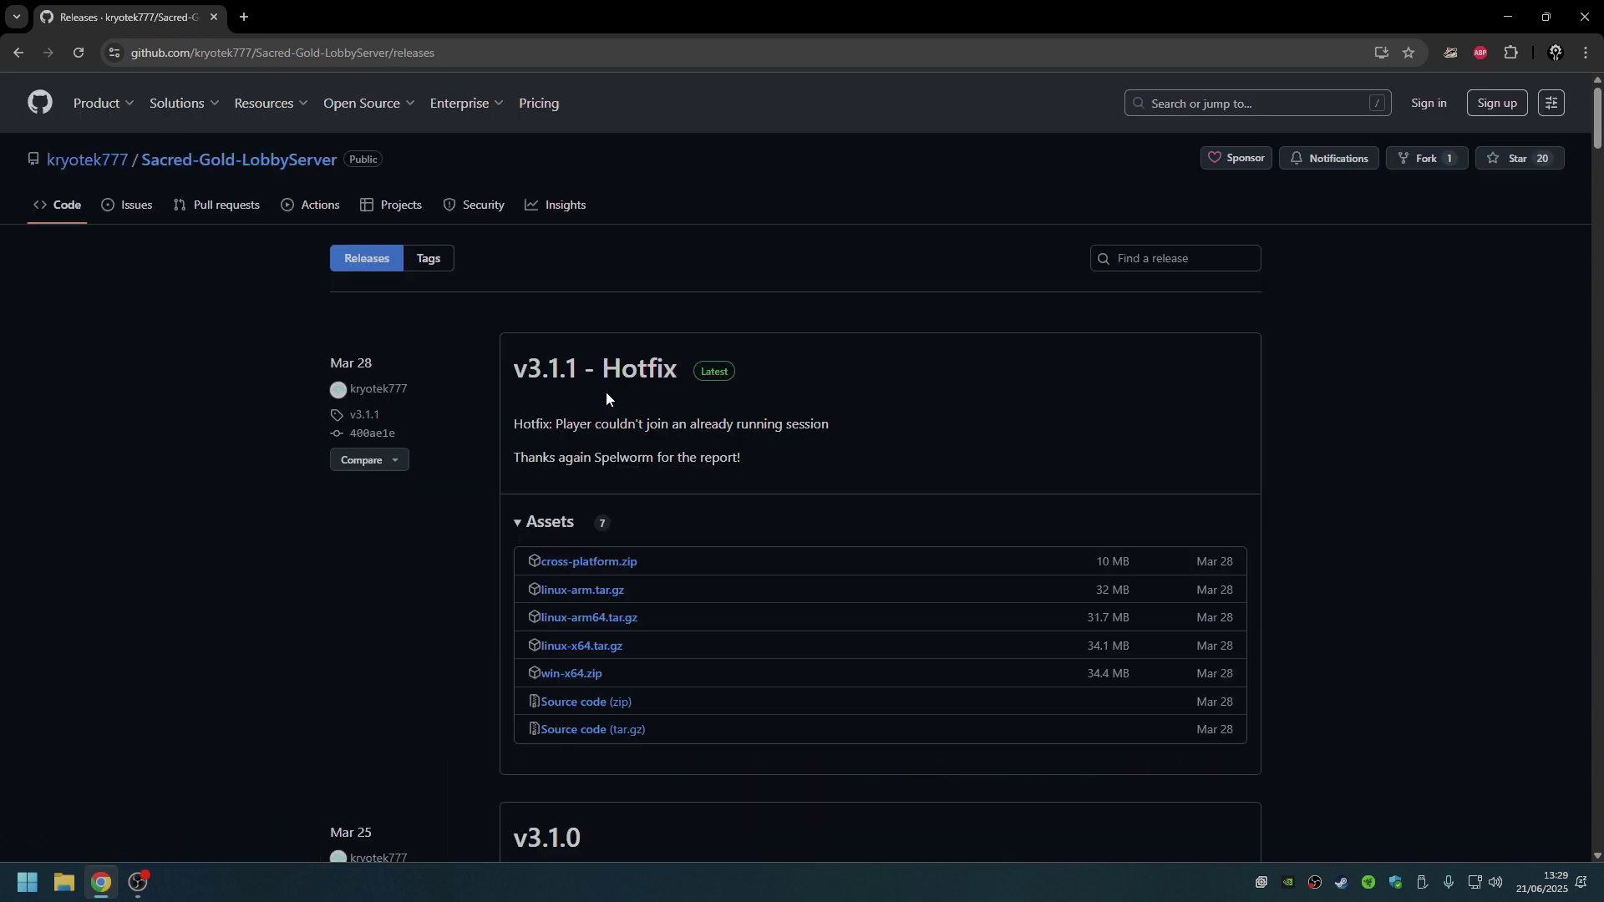
{"action": "scroll", "coordinate": [607, 399], "scroll_direction": "down", "scroll_amount": 2}
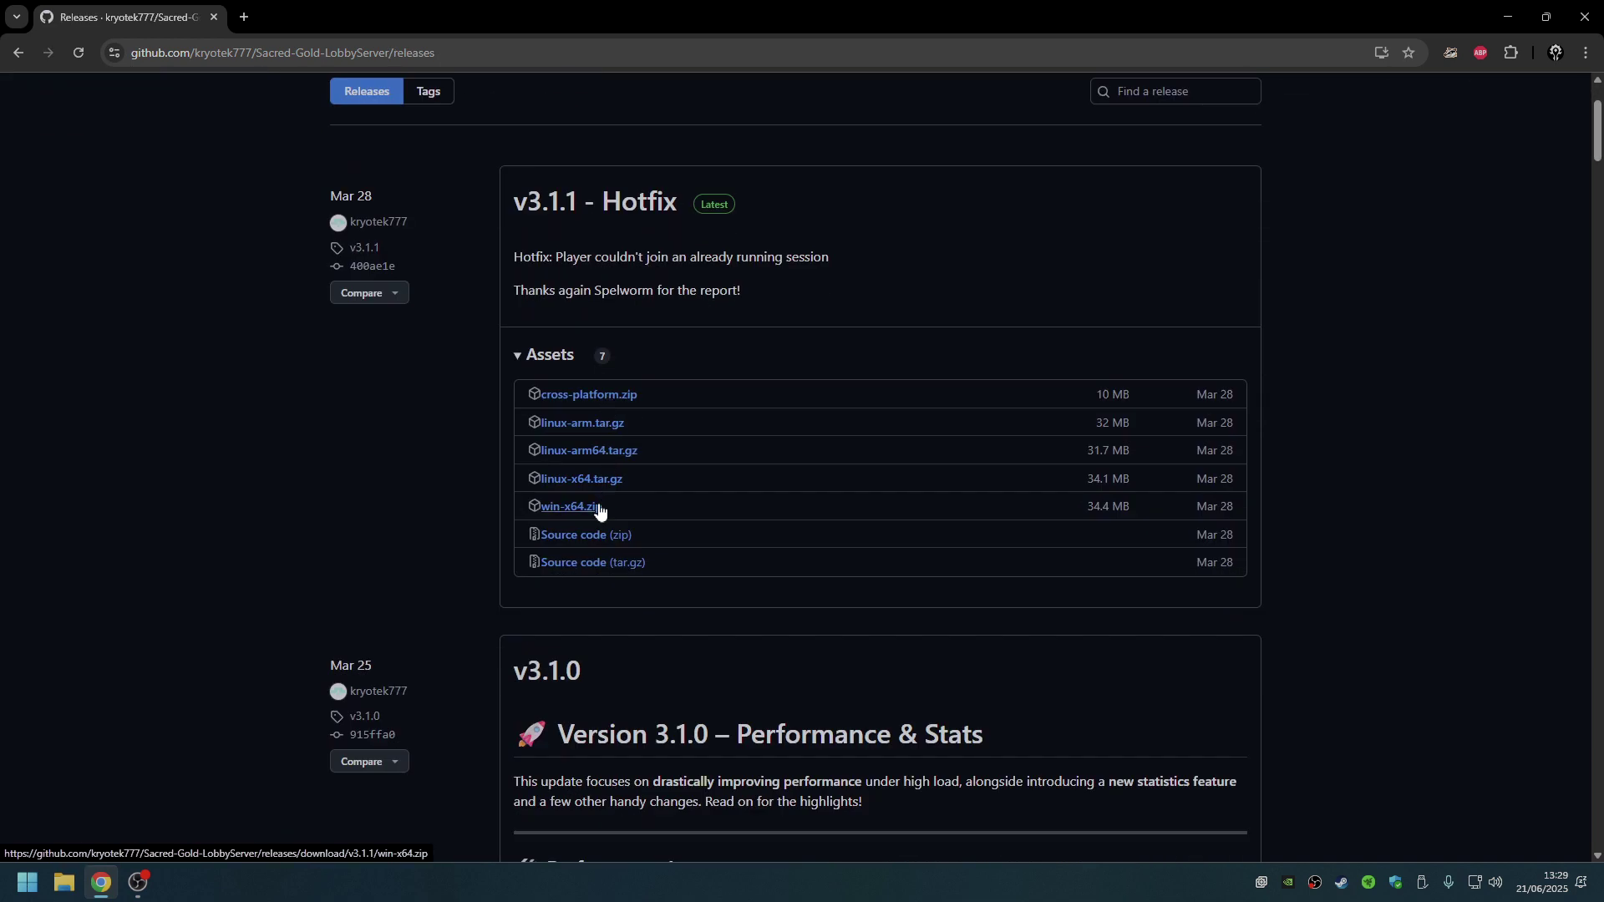
{"action": "left_click", "coordinate": [600, 513]}
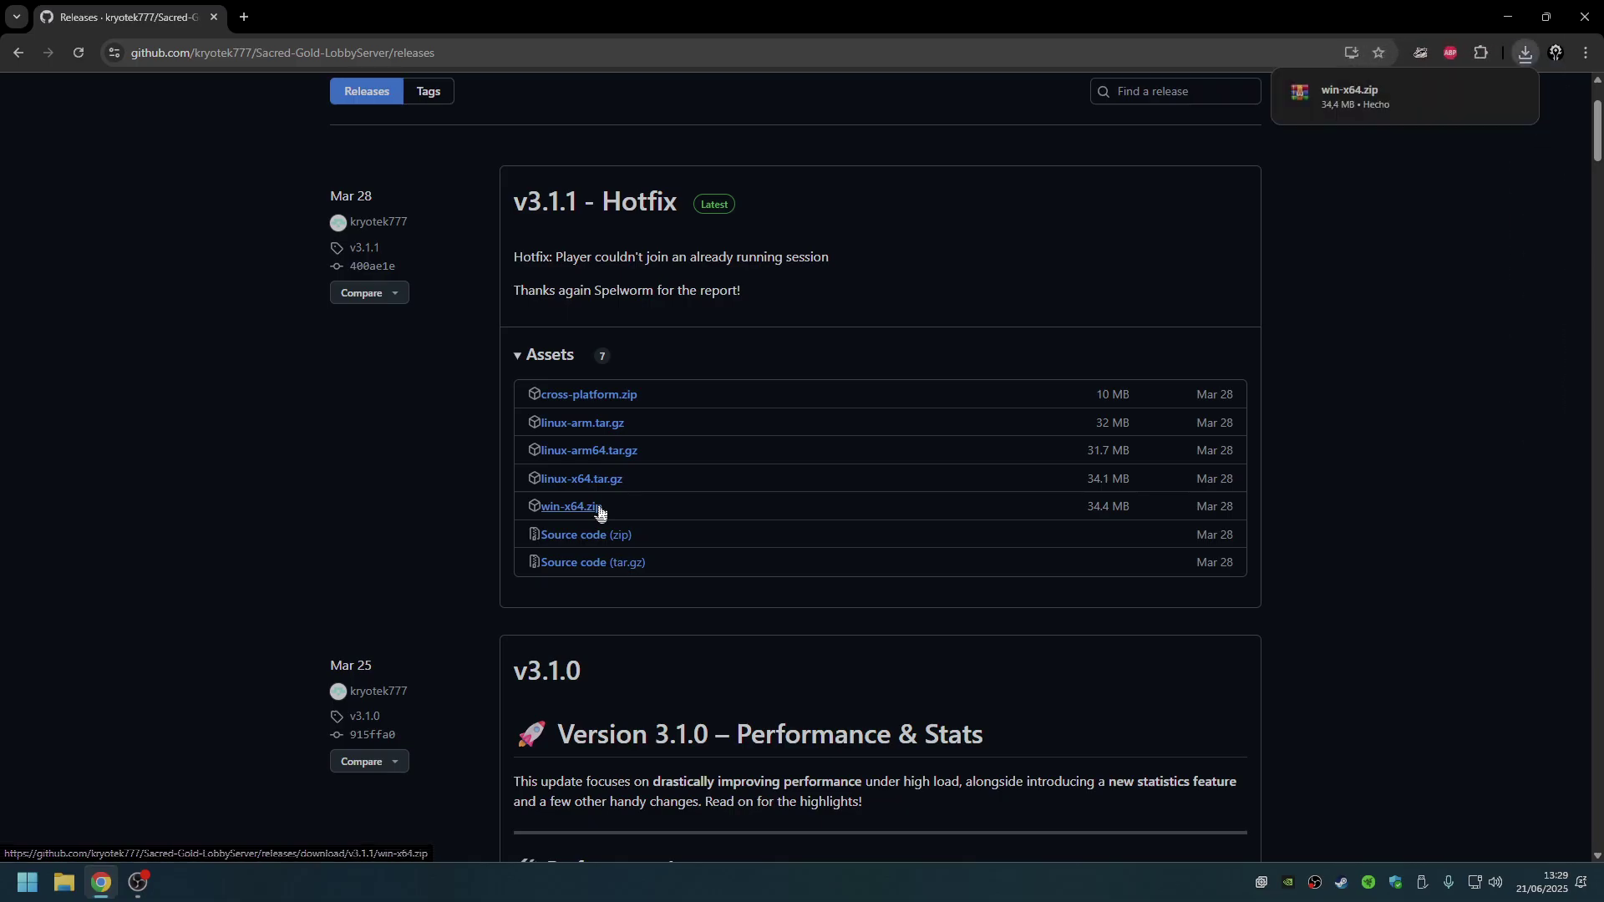
- Extract the downloaded win-x64 archive with WinRAR into its own folder and open the inner win-x64 folder
{"action": "key", "text": "ctrl+j"}
{"action": "left_click", "coordinate": [1026, 197]}
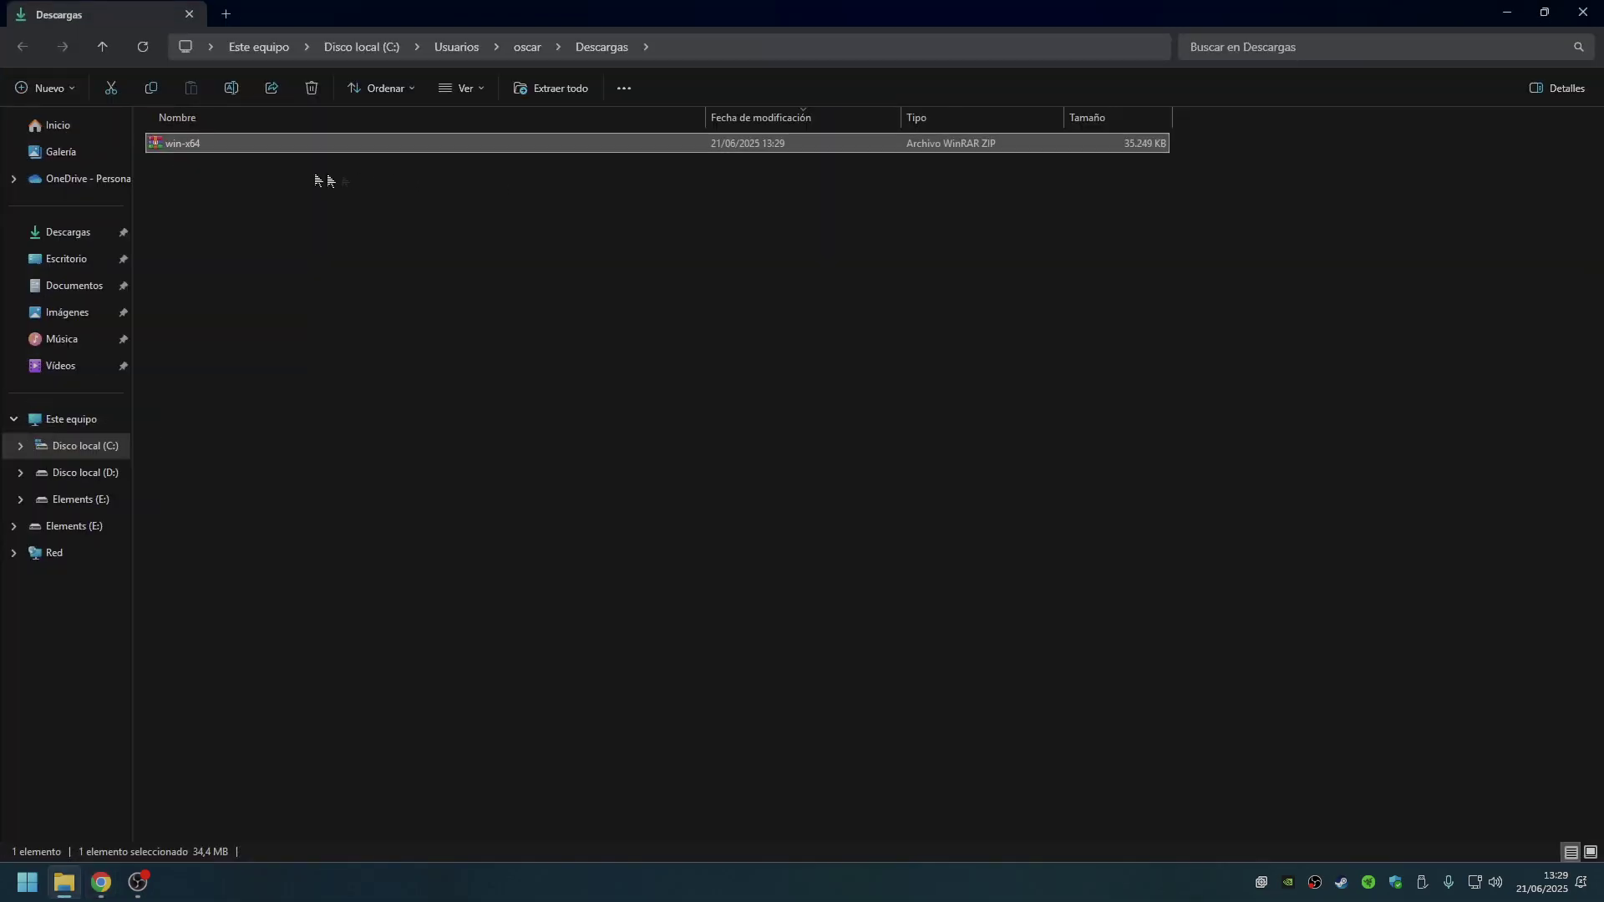
{"action": "right_click", "coordinate": [216, 148]}
{"action": "mouse_move", "coordinate": [413, 180]}
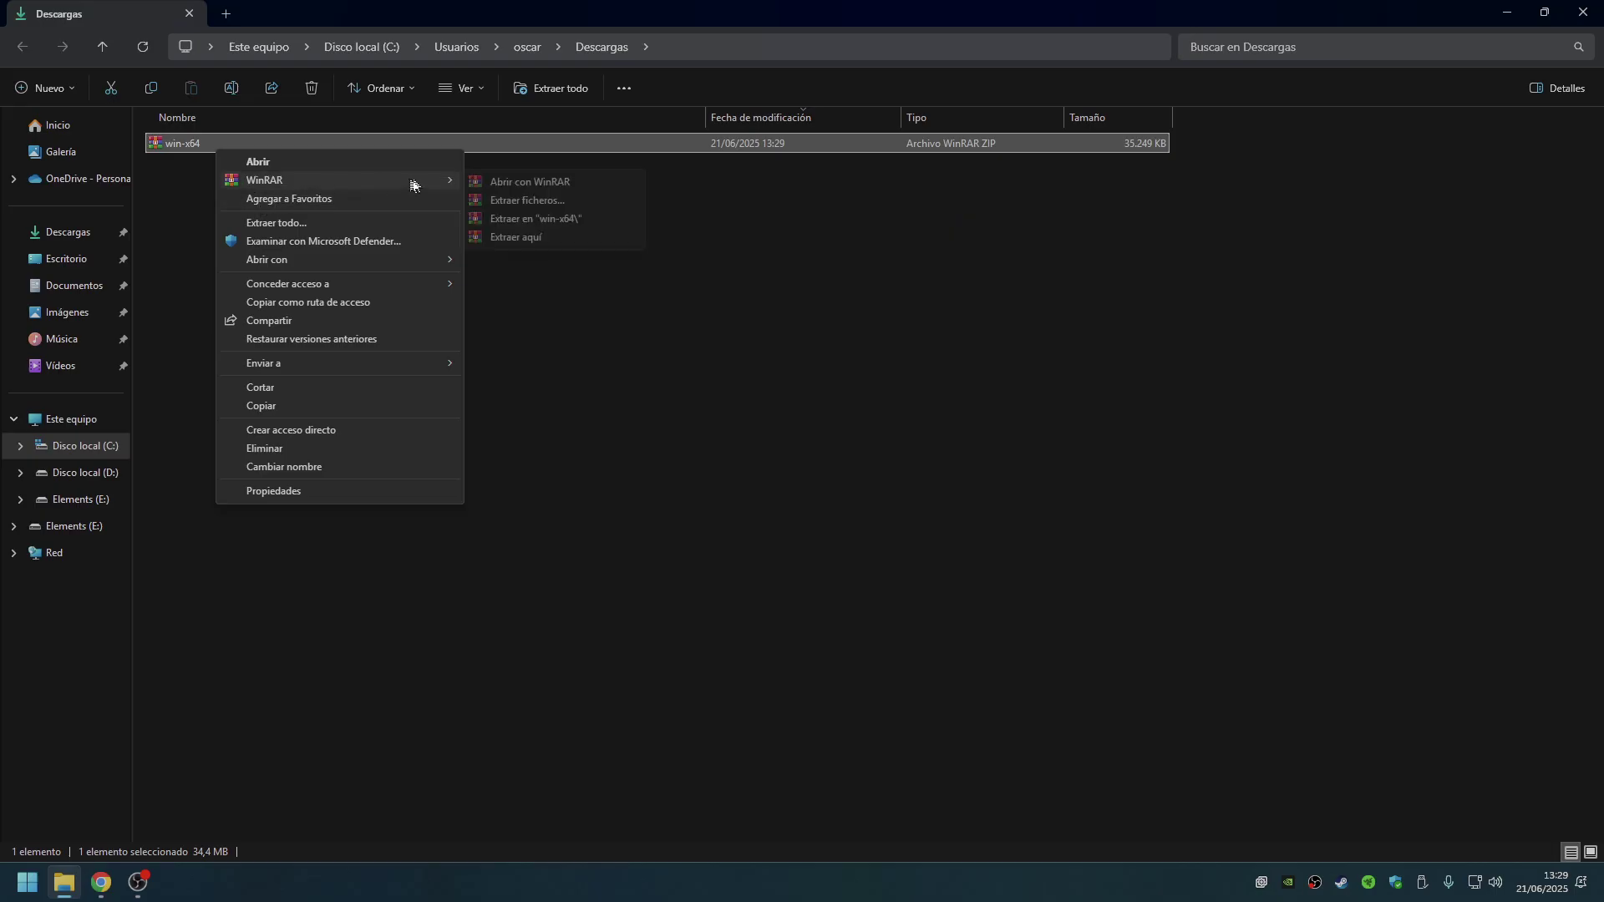
{"action": "left_click", "coordinate": [532, 218]}
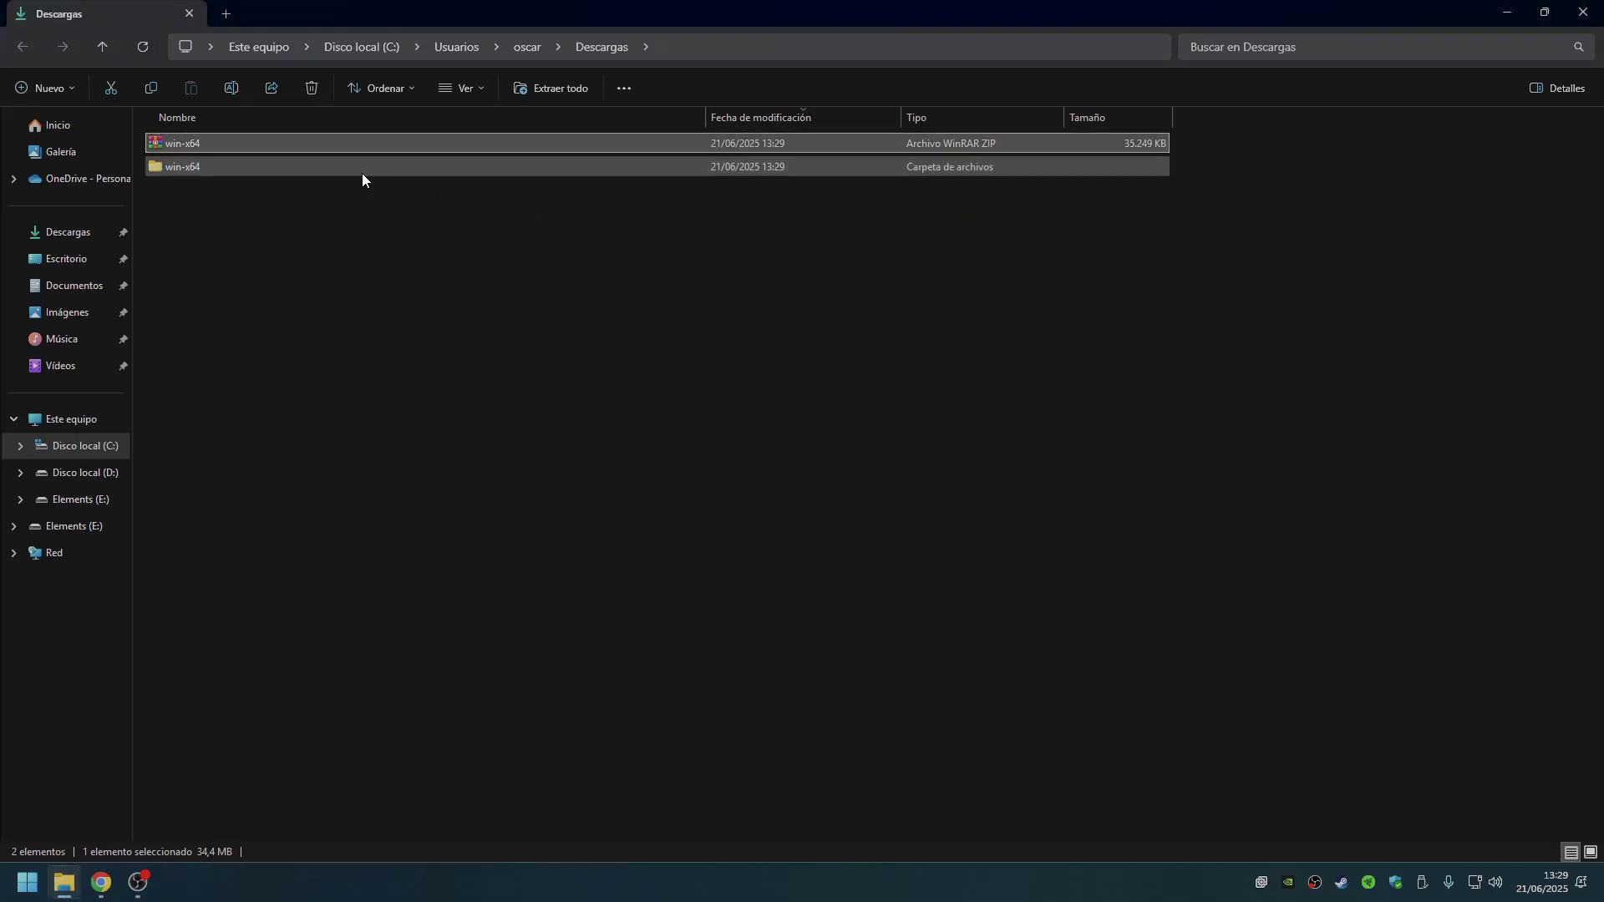
{"action": "double_click", "coordinate": [360, 170]}
{"action": "double_click", "coordinate": [356, 171]}
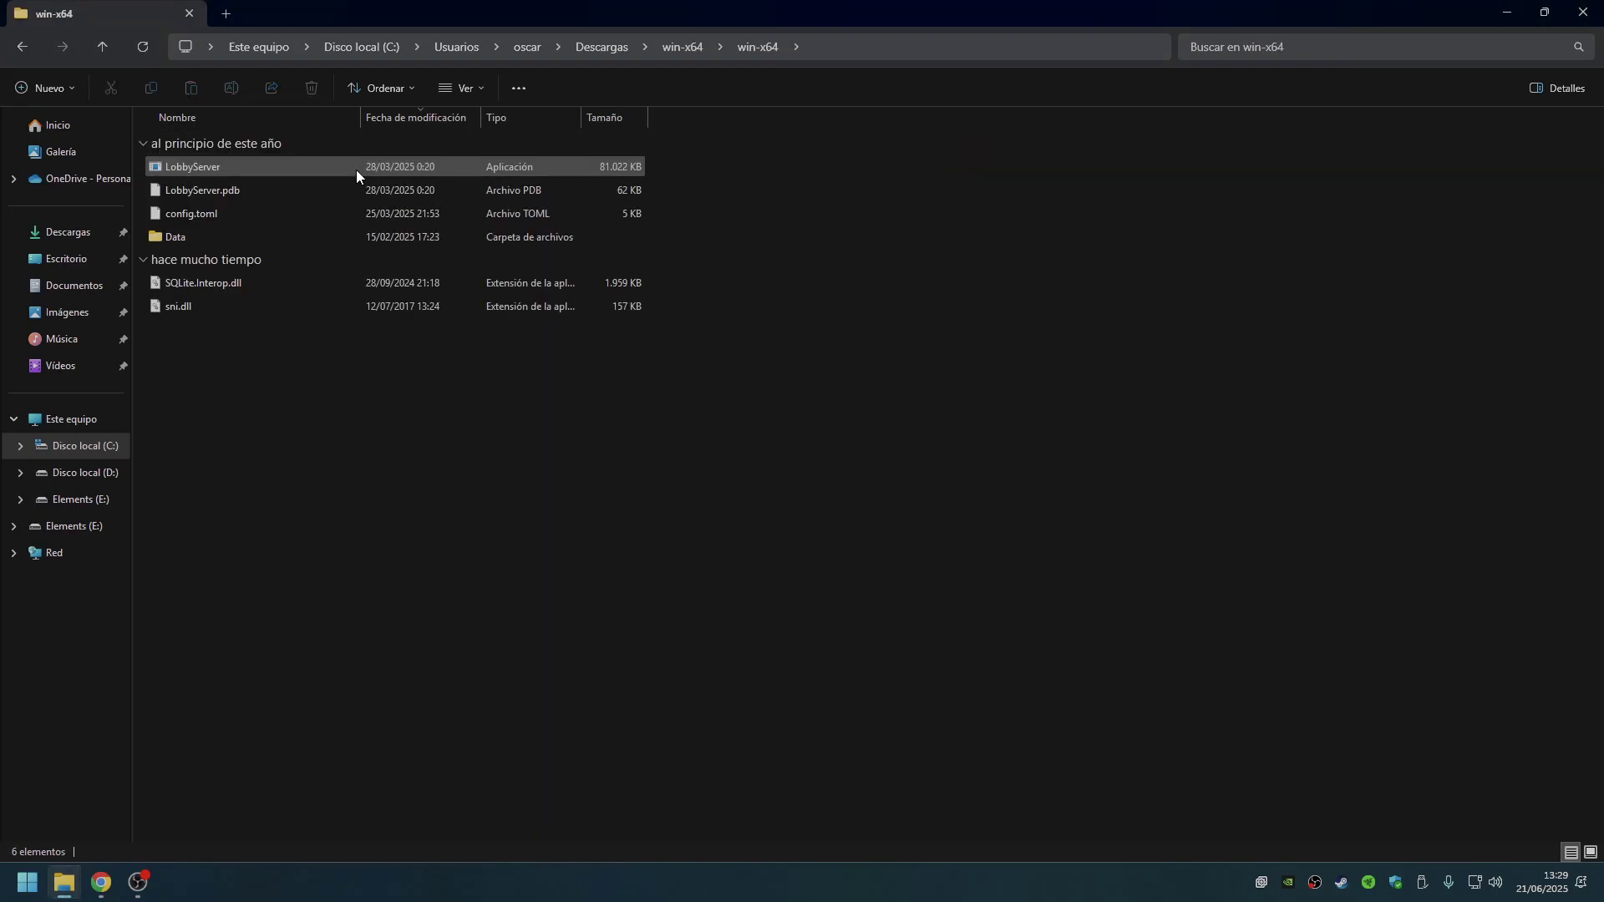
- Open config.toml once in Notepad, review the port, message, channel and ban settings, and close it
{"action": "double_click", "coordinate": [205, 213]}
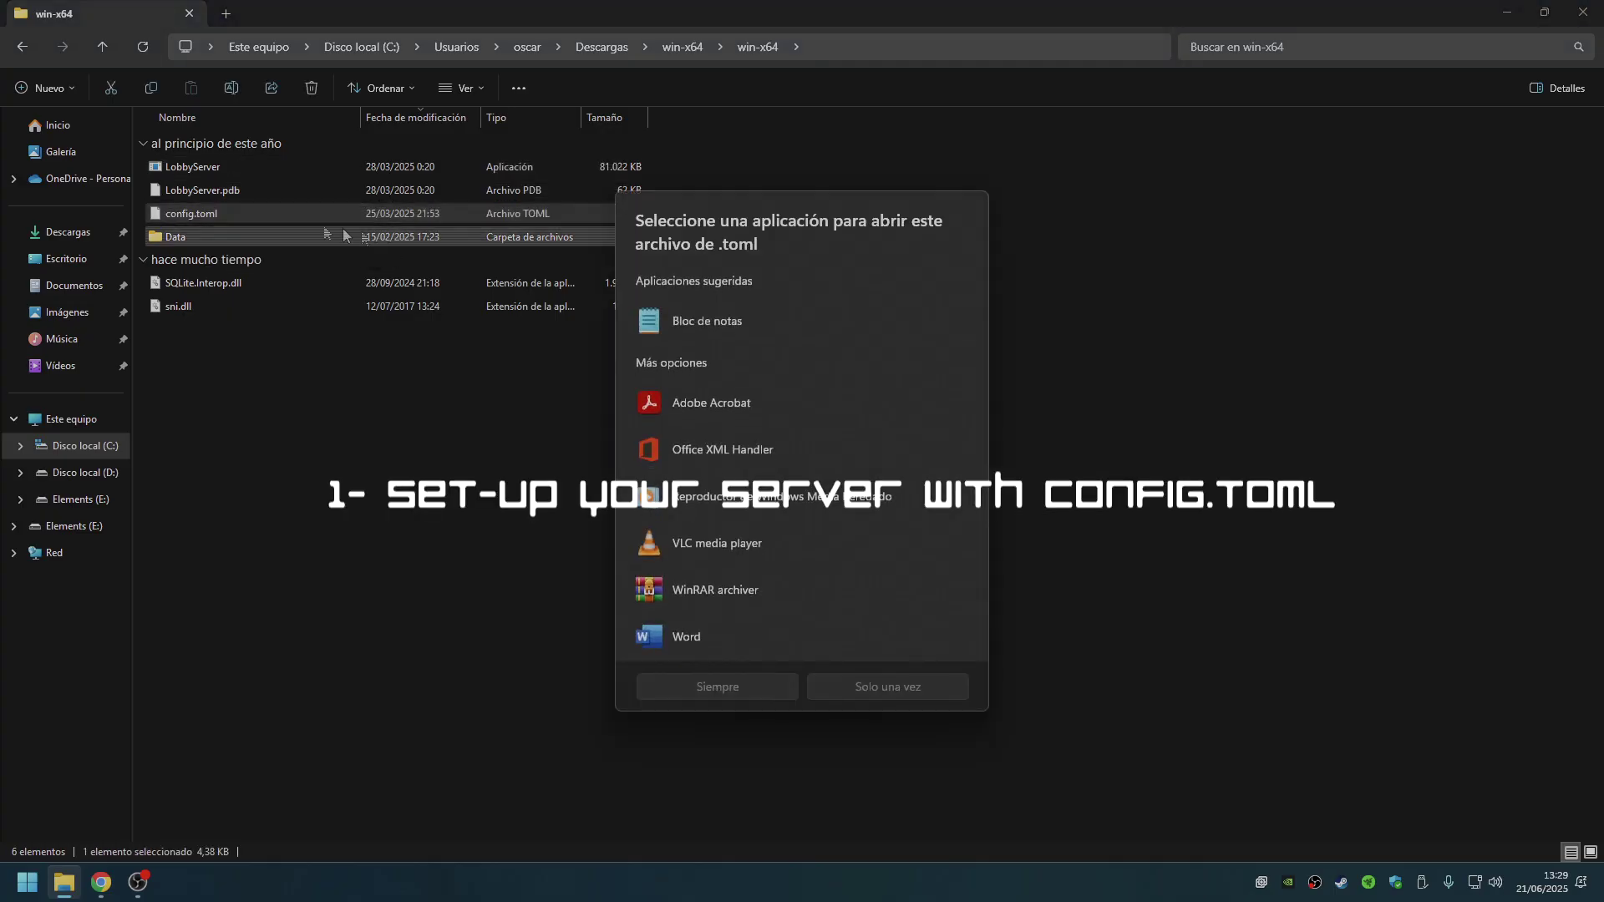
{"action": "left_click", "coordinate": [728, 322]}
{"action": "left_click", "coordinate": [933, 686]}
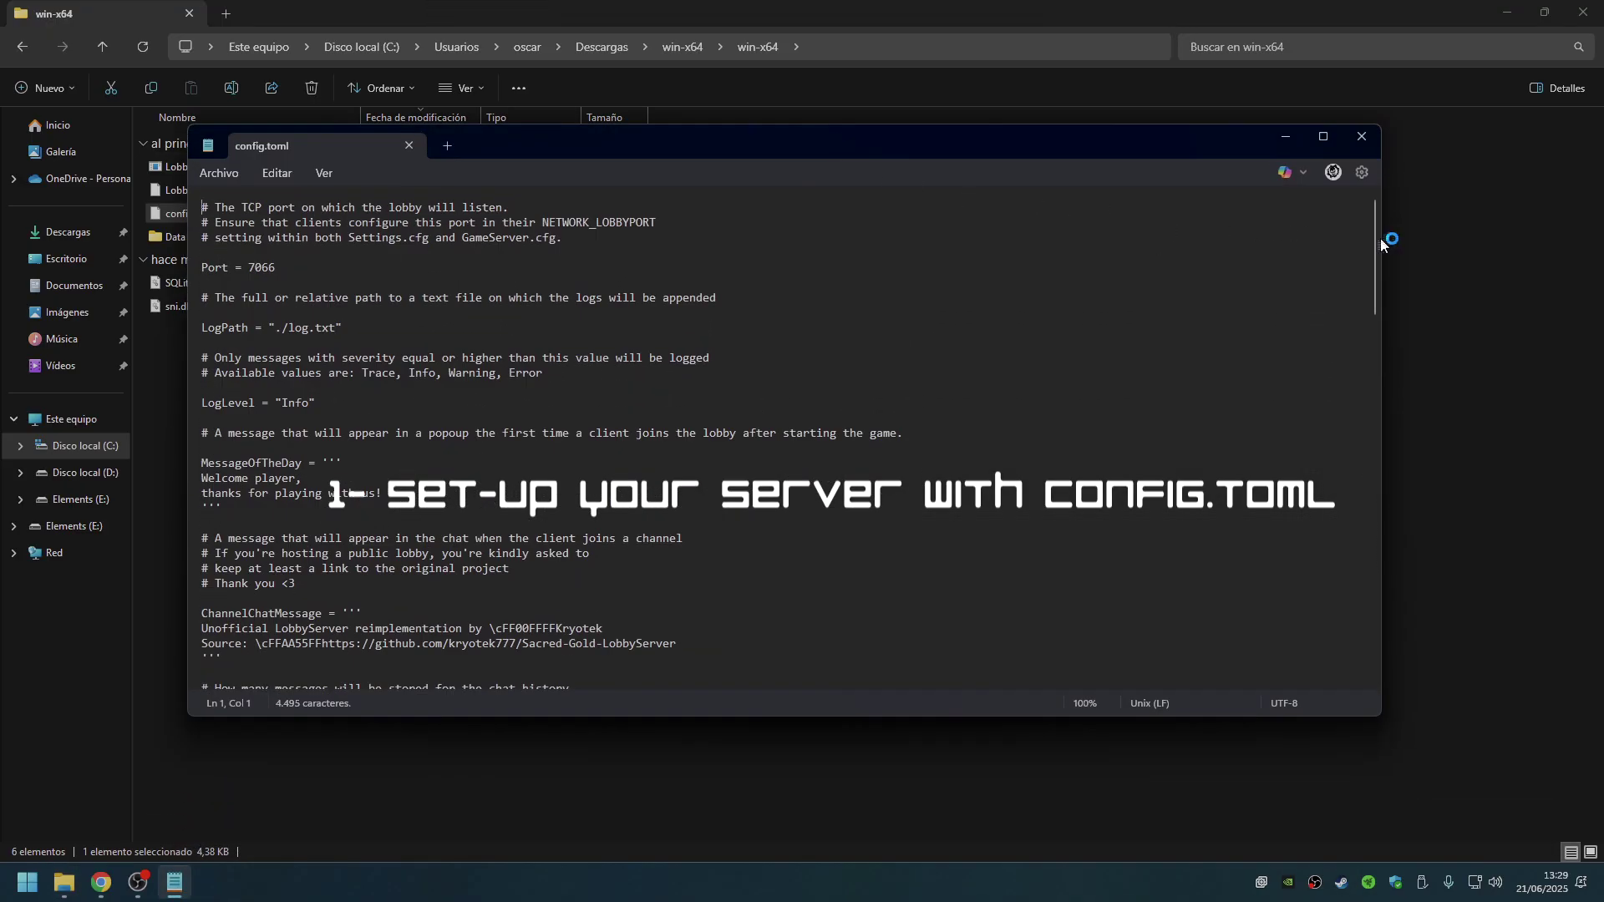
{"action": "left_click_drag", "start_coordinate": [1374, 238], "coordinate": [1354, 425]}
{"action": "scroll", "coordinate": [1332, 387], "scroll_direction": "down", "scroll_amount": 10}
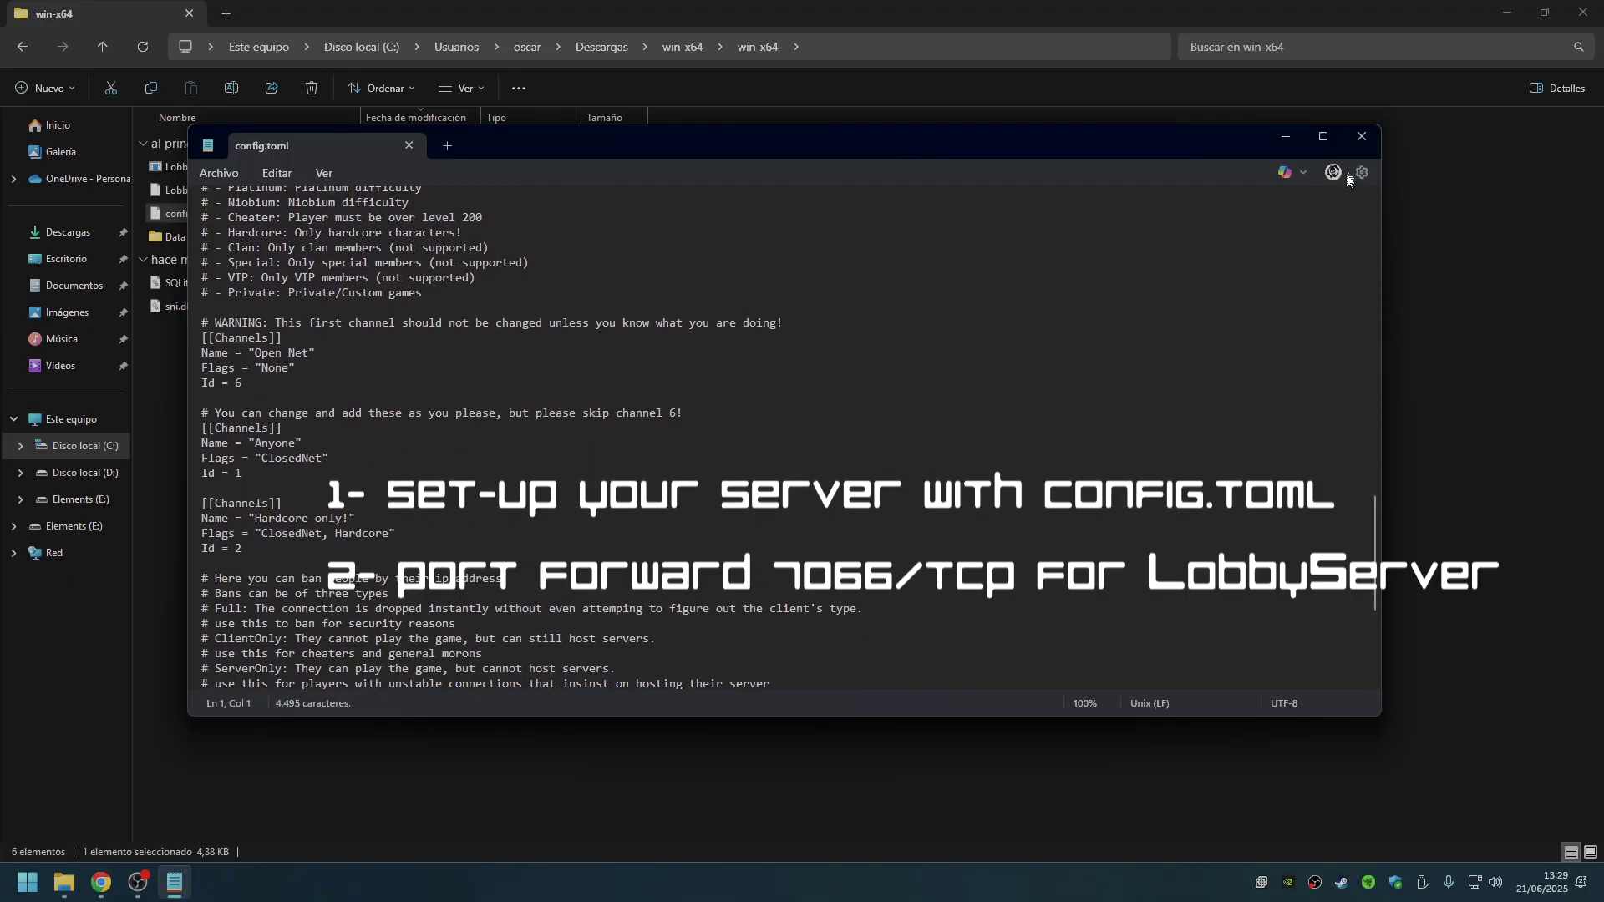
{"action": "left_click", "coordinate": [1362, 136]}
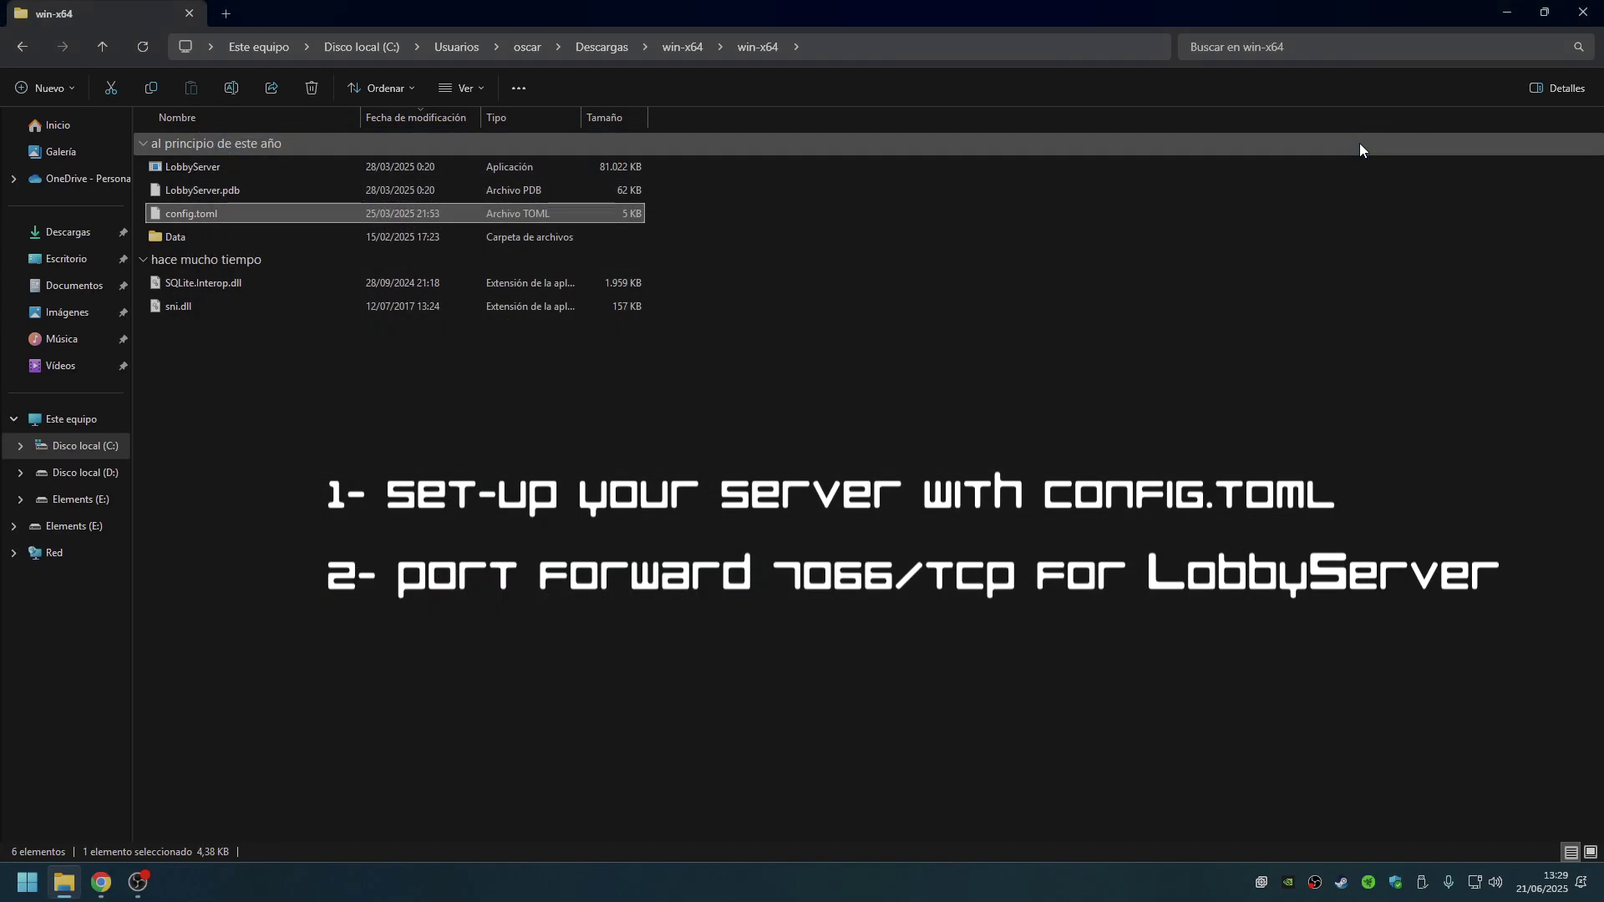
- Run the LobbyServer application and start its interactive console
{"action": "left_click", "coordinate": [620, 171]}
{"action": "double_click", "coordinate": [620, 169]}
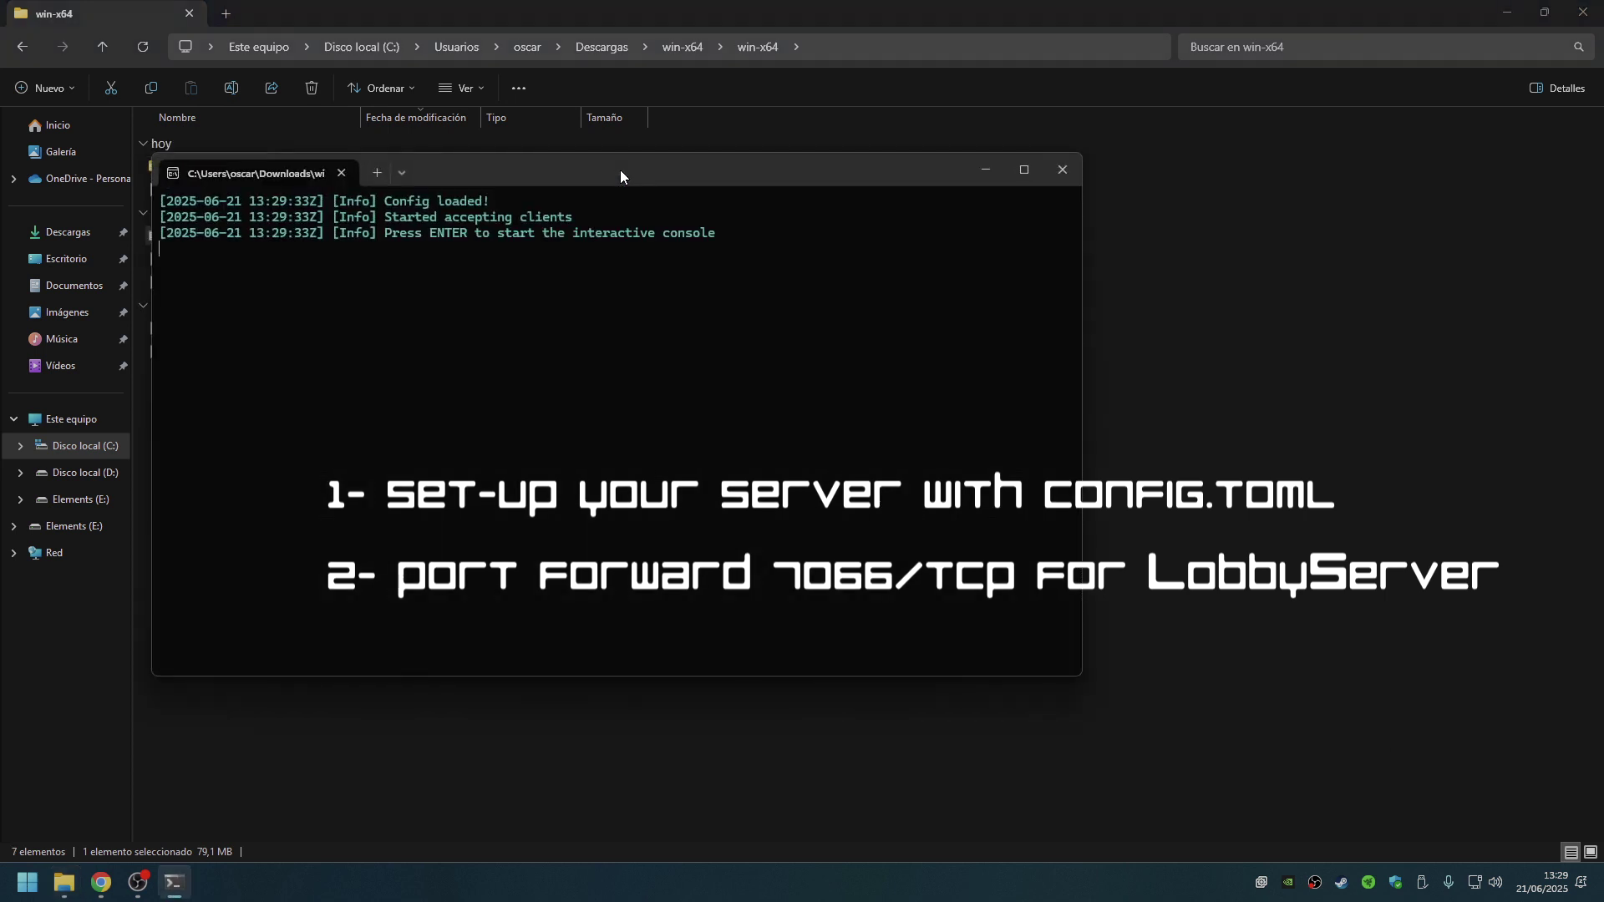
{"action": "key", "text": "Return"}
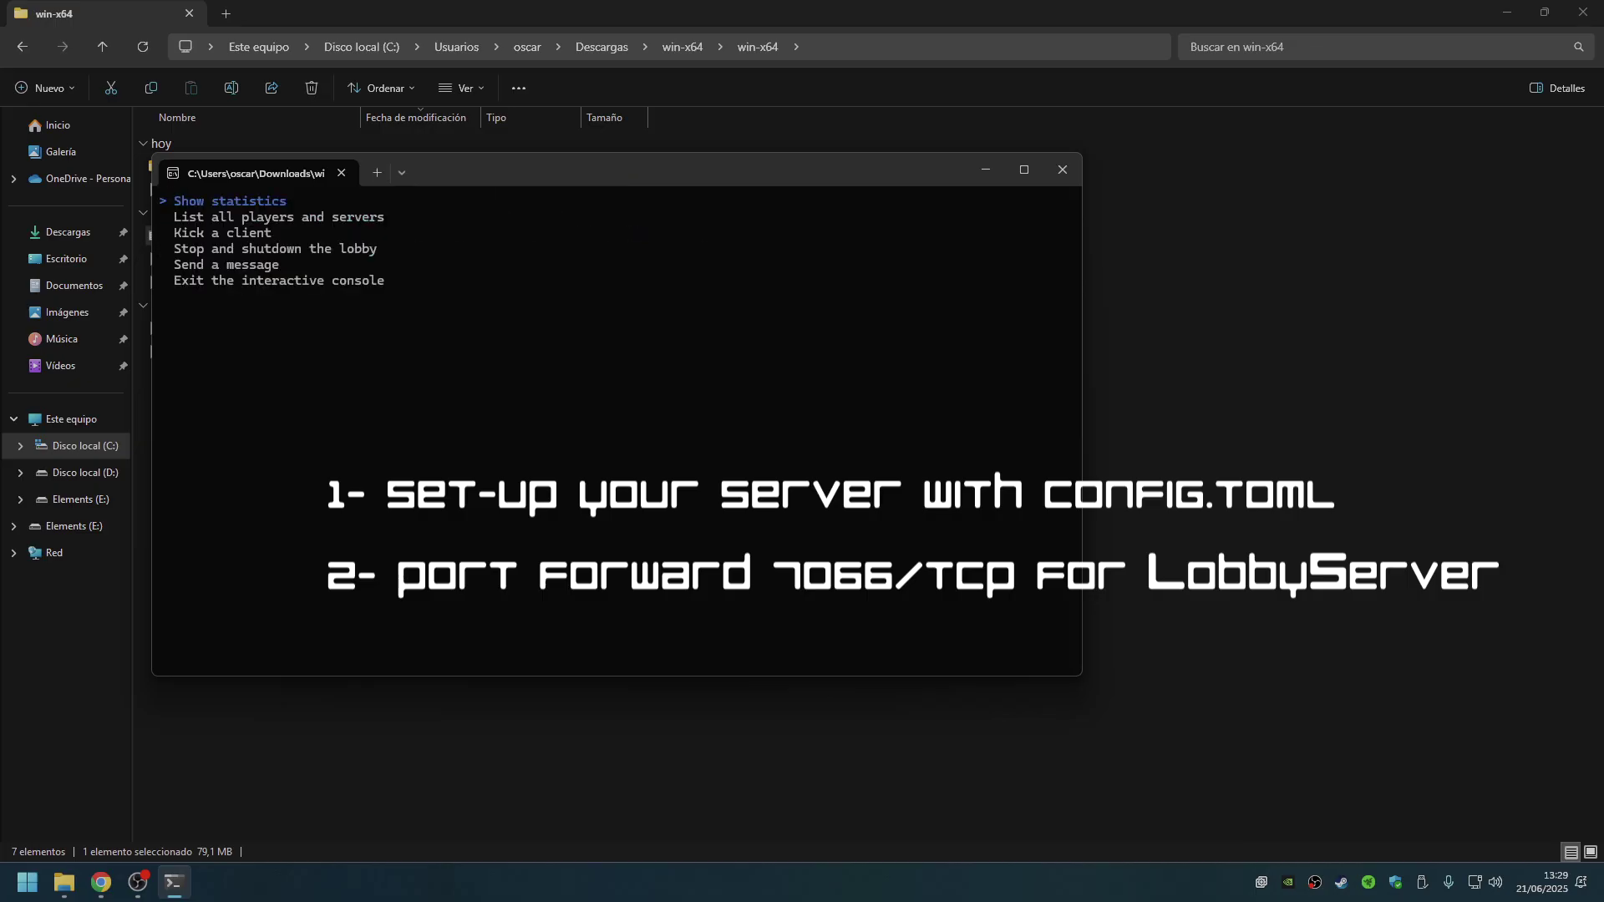
- Bring up Steam and open Sacred Gold's local files folder from the library
{"action": "left_click", "coordinate": [1345, 879]}
{"action": "right_click", "coordinate": [58, 547]}
{"action": "left_click", "coordinate": [263, 680]}
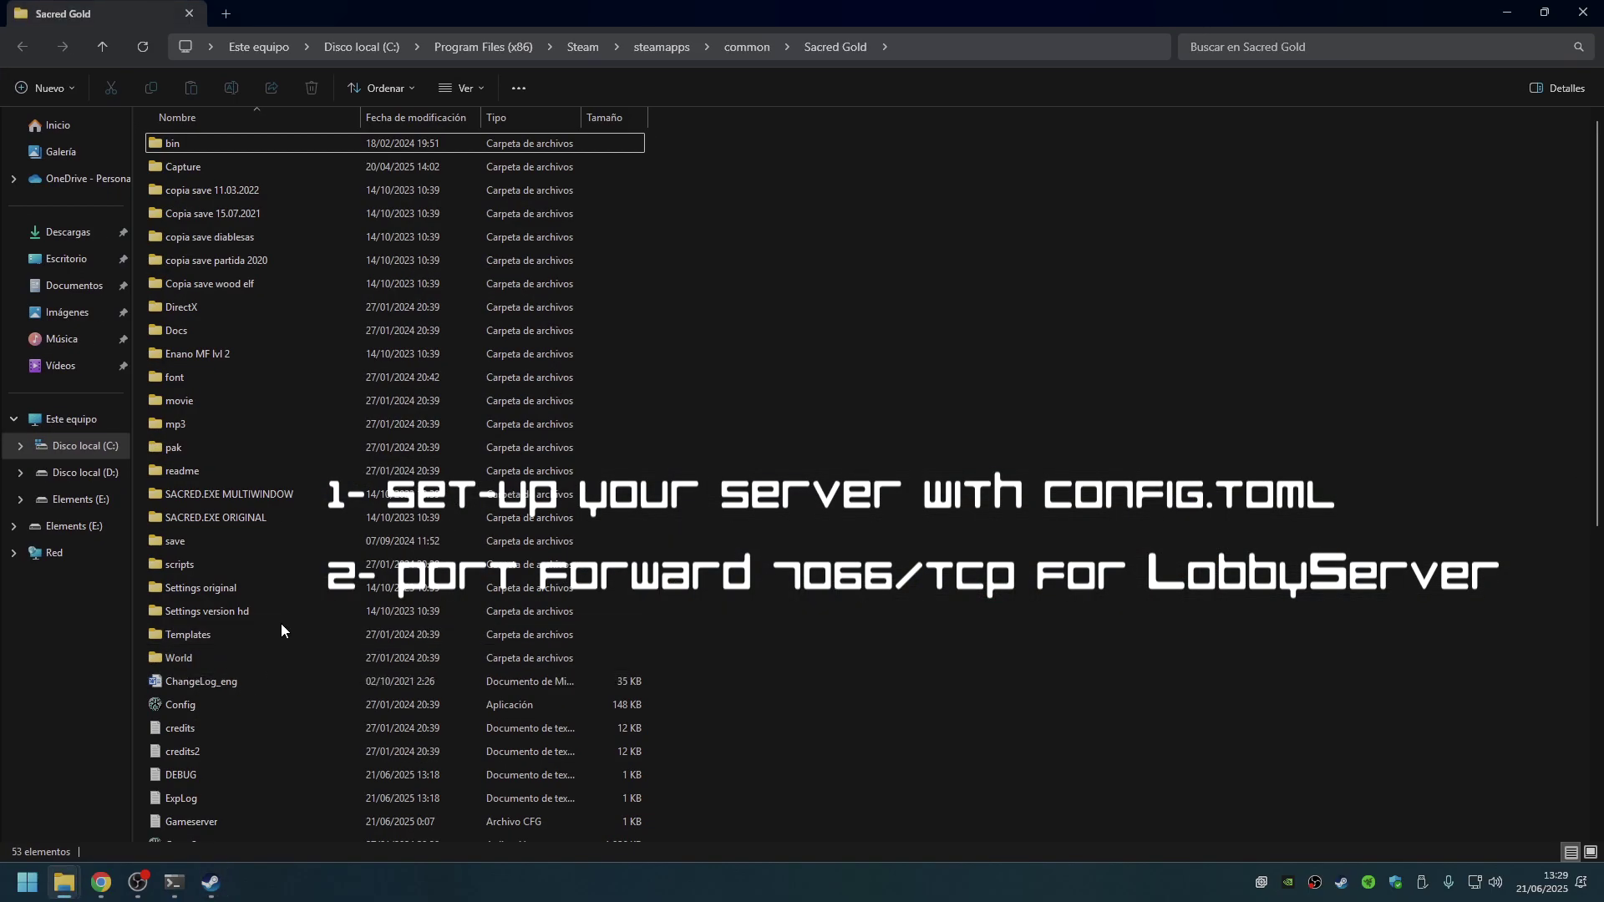
- Open Gameserver.cfg, highlight the NETWORK_LOBBY and NETWORK_LOBBYPORT lines, and close the file
{"action": "scroll", "coordinate": [281, 623], "scroll_direction": "down", "scroll_amount": 6}
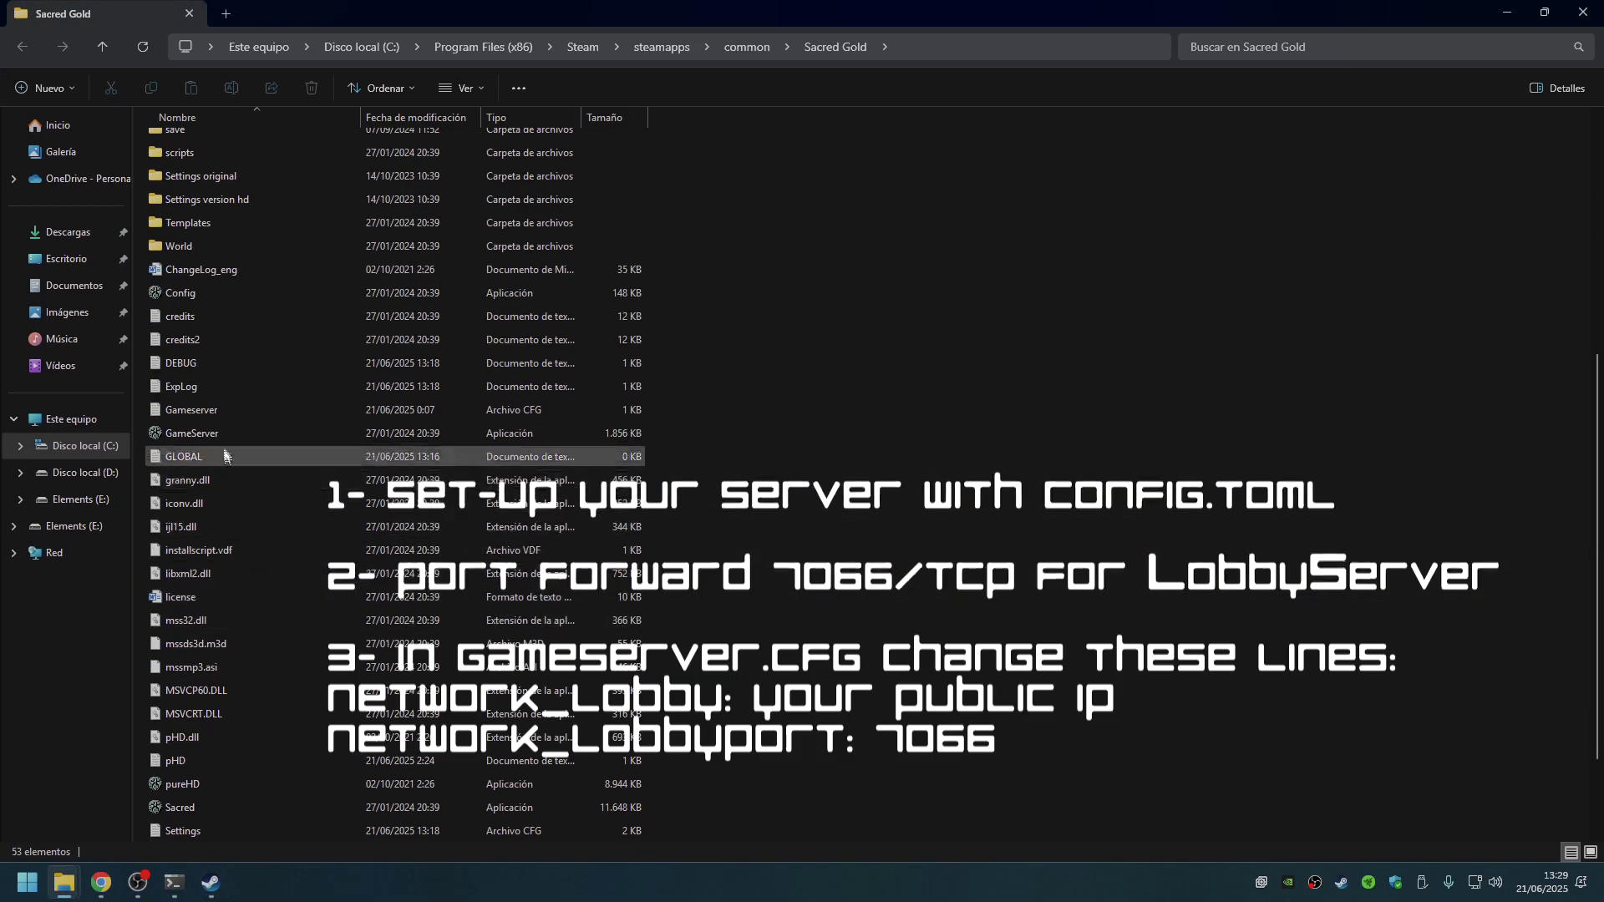
{"action": "double_click", "coordinate": [194, 410]}
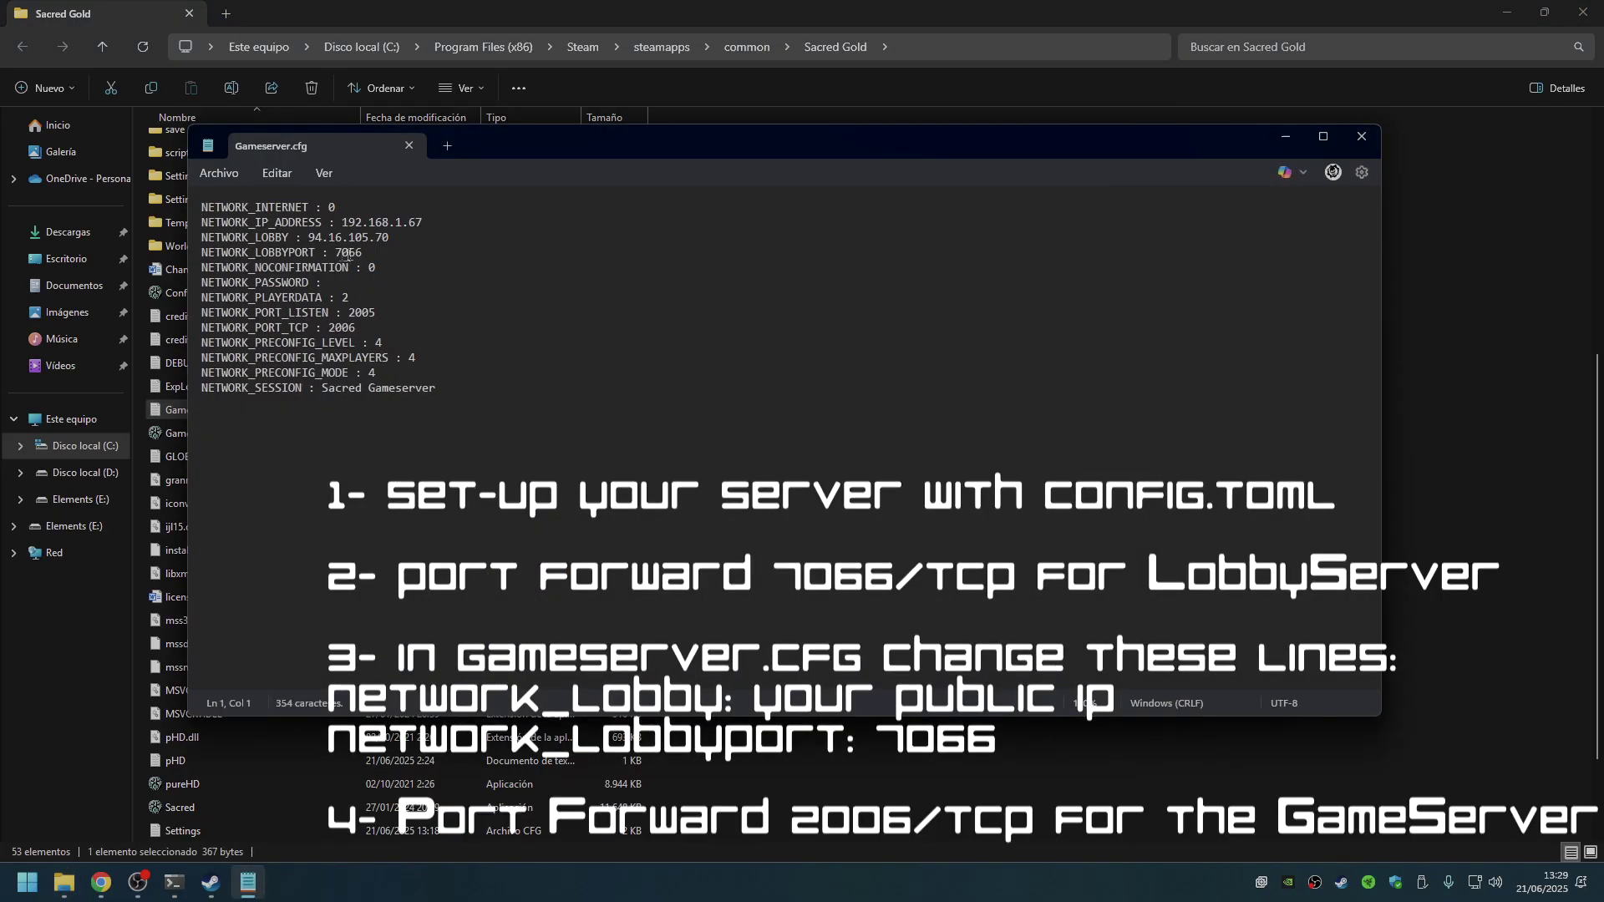
{"action": "left_click_drag", "start_coordinate": [362, 252], "coordinate": [187, 242]}
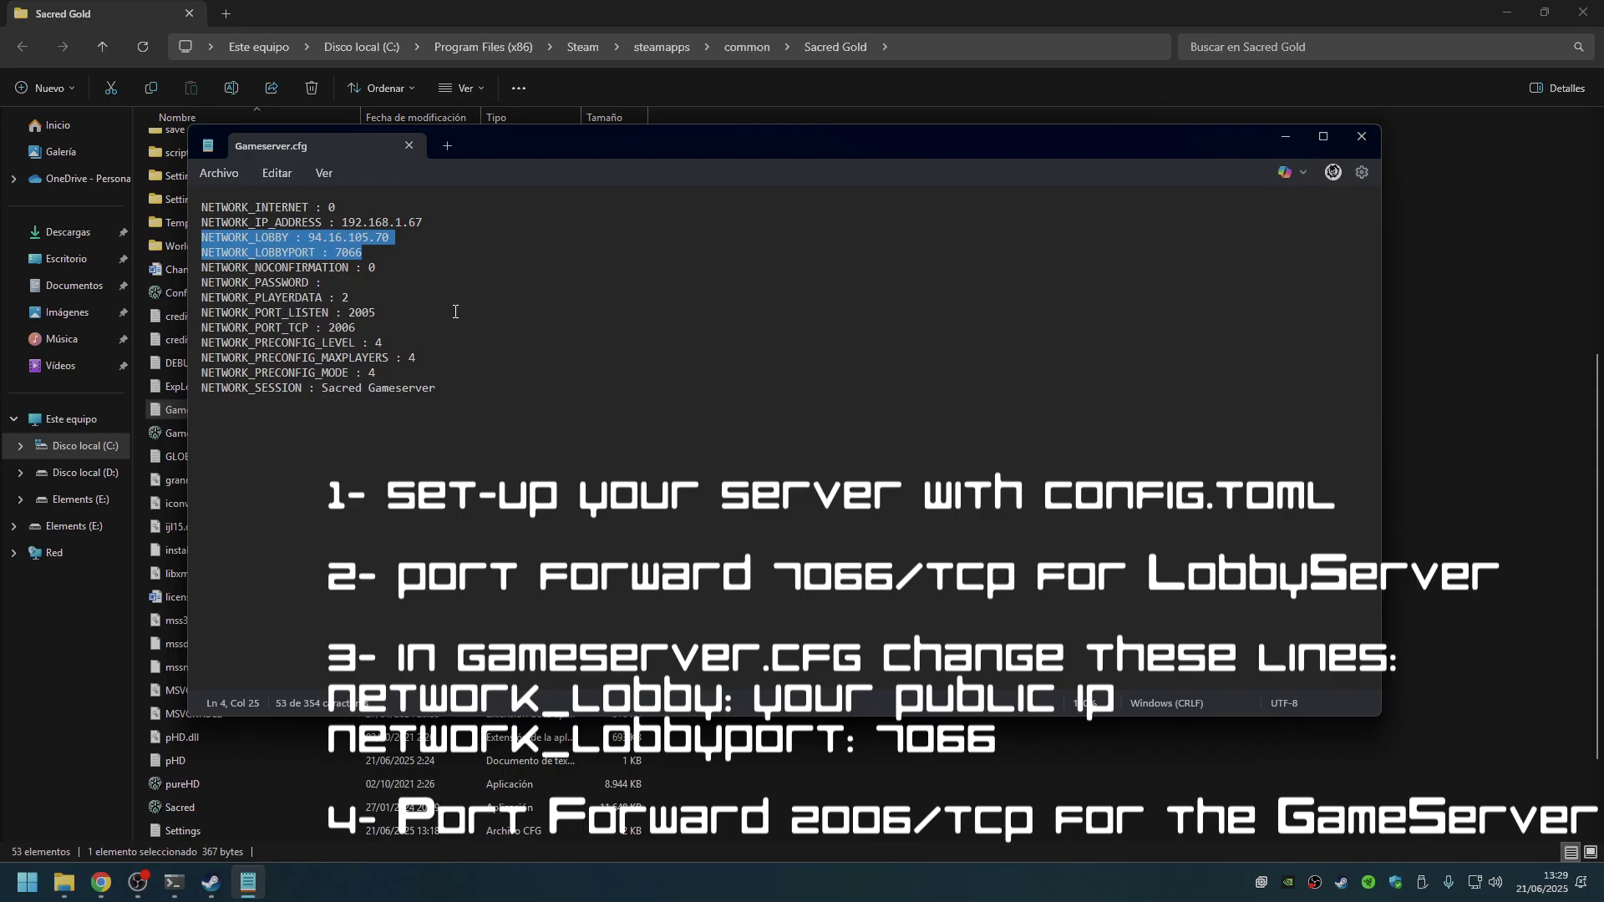
{"action": "left_click", "coordinate": [408, 147]}
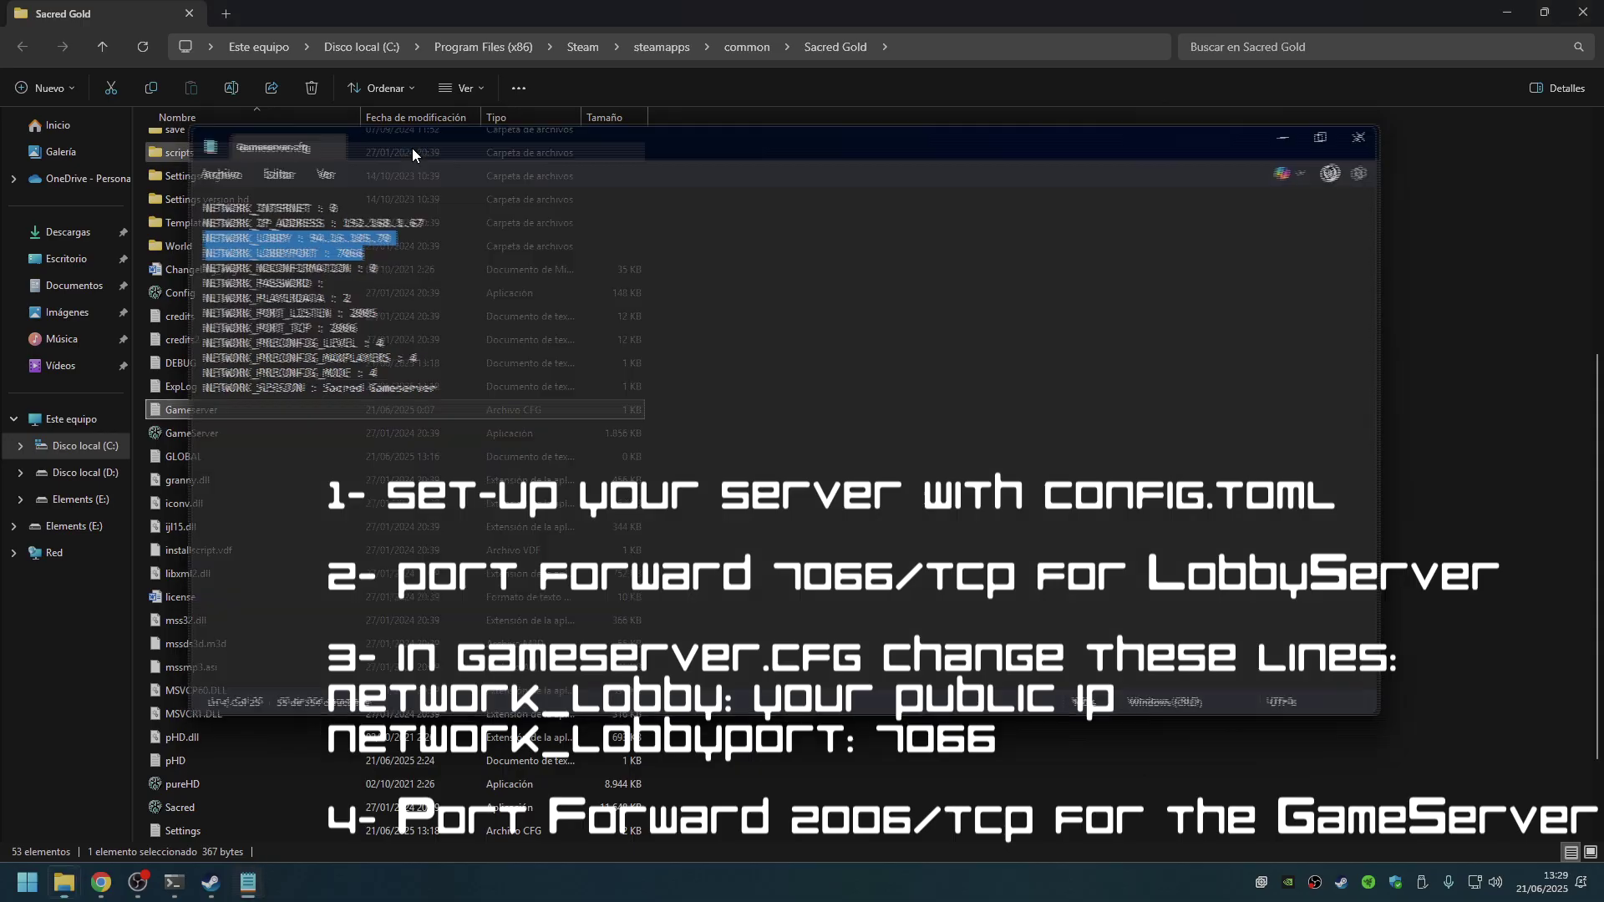
- Launch the GameServer application in Internet mode and move its window to the middle of the screen
{"action": "double_click", "coordinate": [239, 430]}
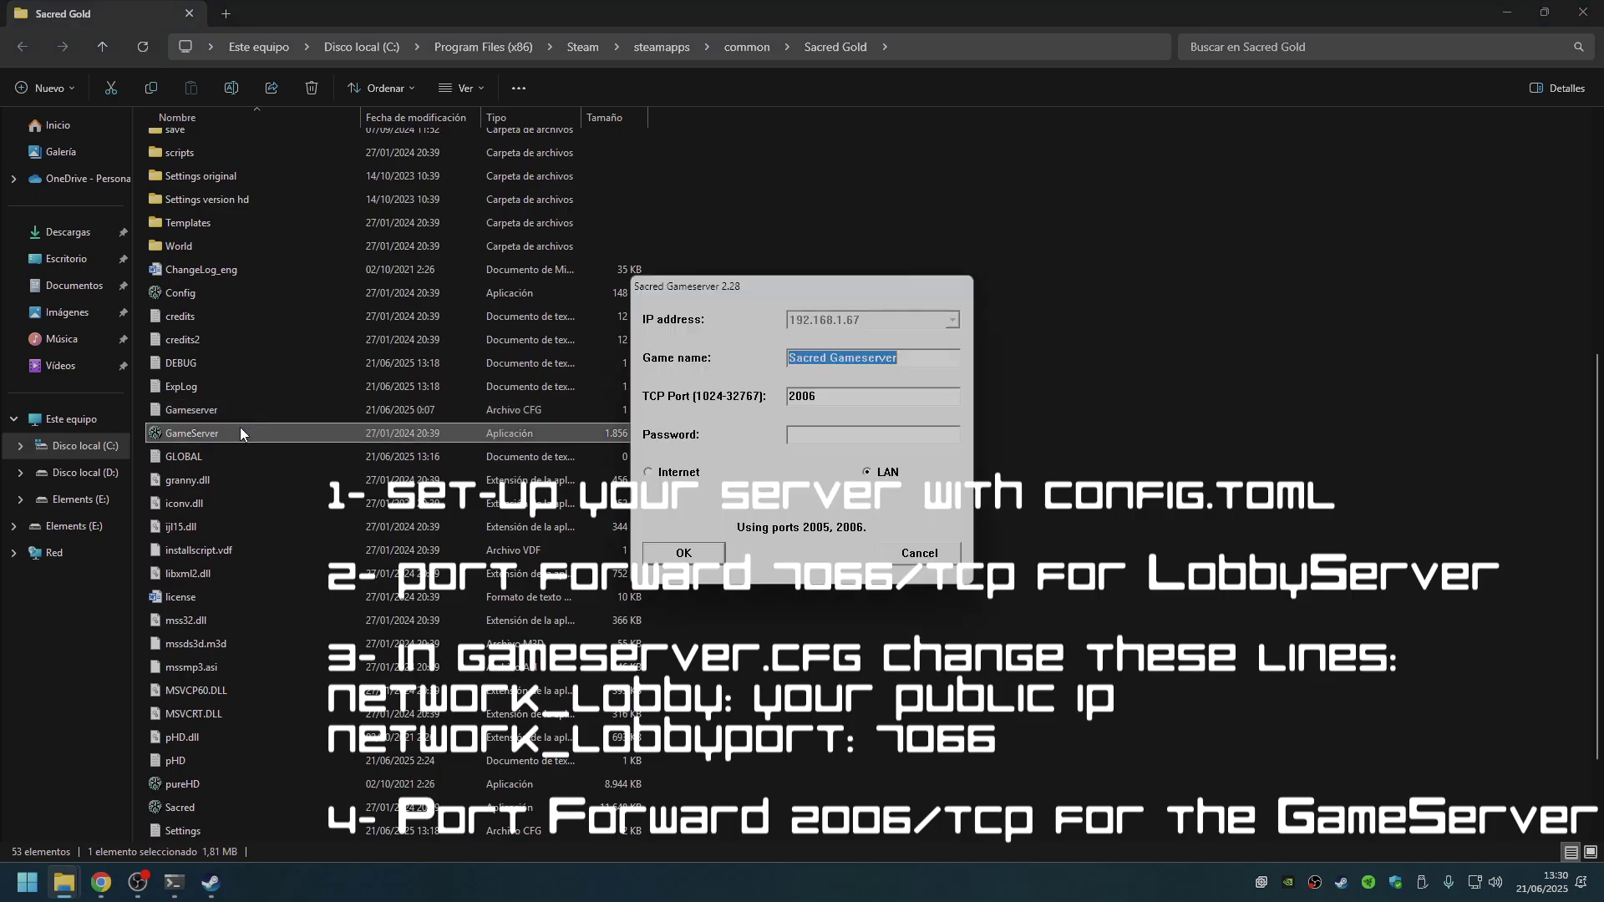
{"action": "left_click", "coordinate": [649, 473]}
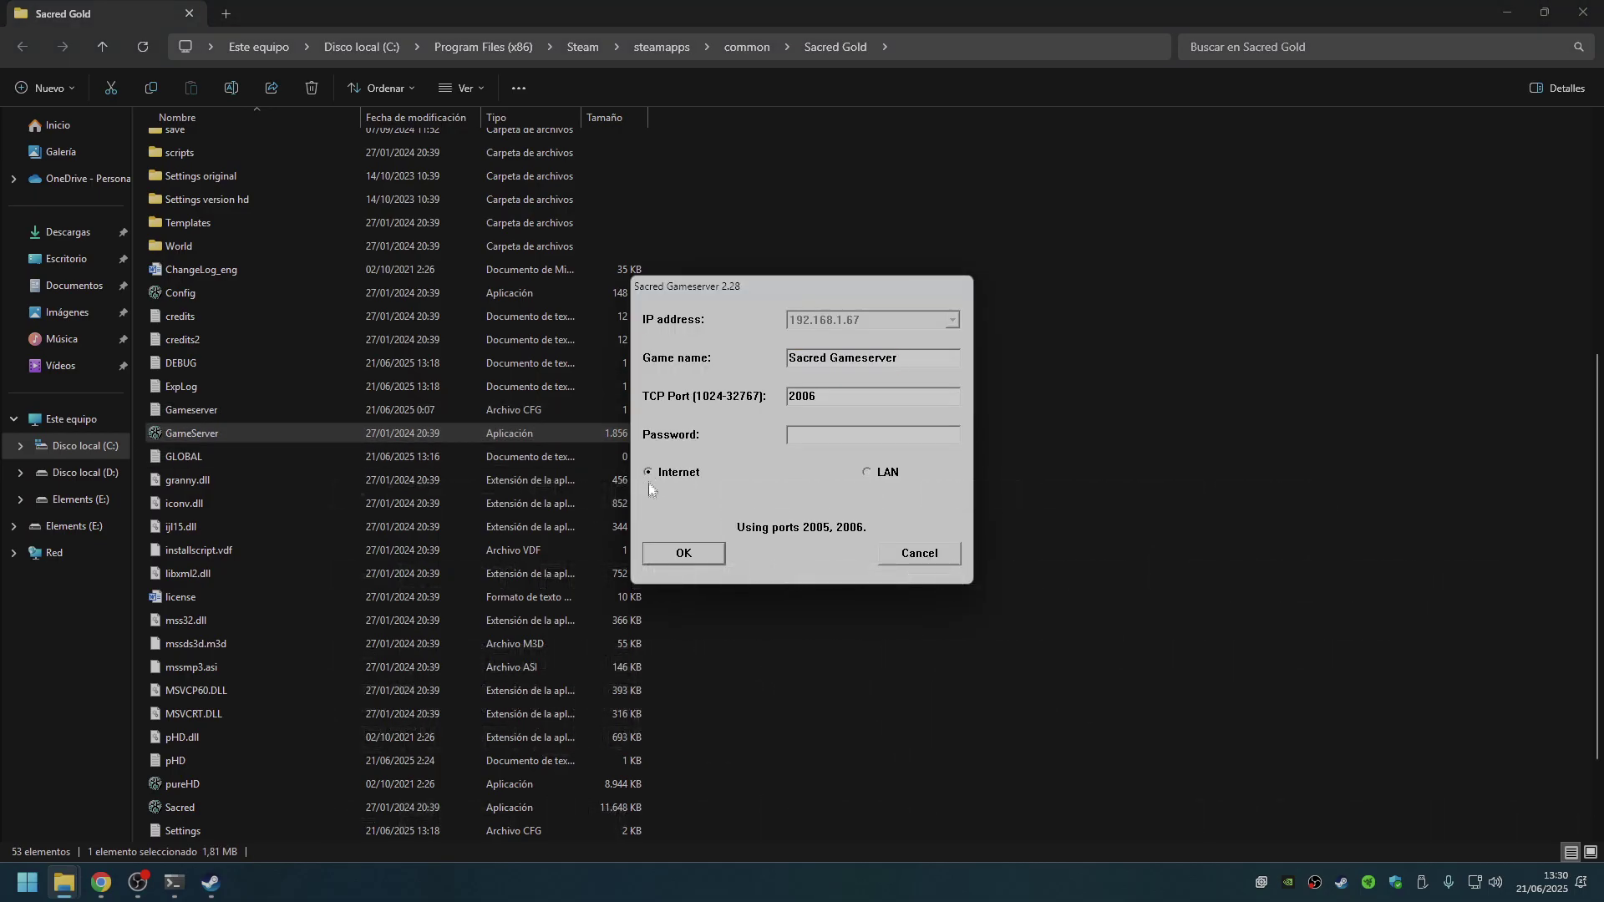
{"action": "left_click", "coordinate": [685, 554]}
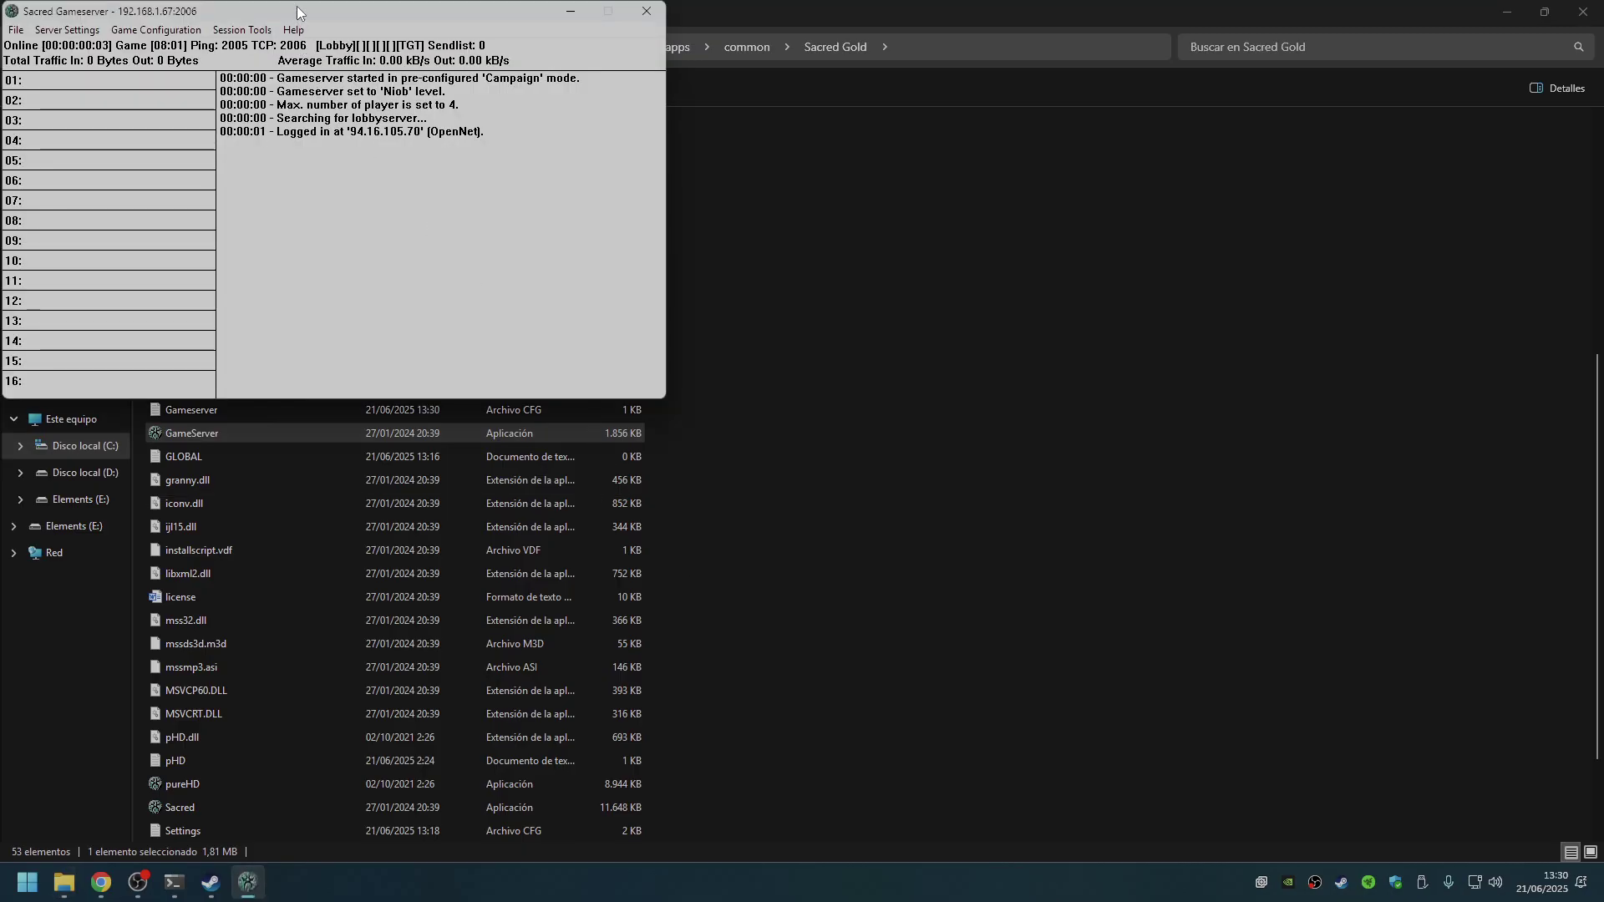
{"action": "left_click_drag", "start_coordinate": [298, 11], "coordinate": [678, 208]}
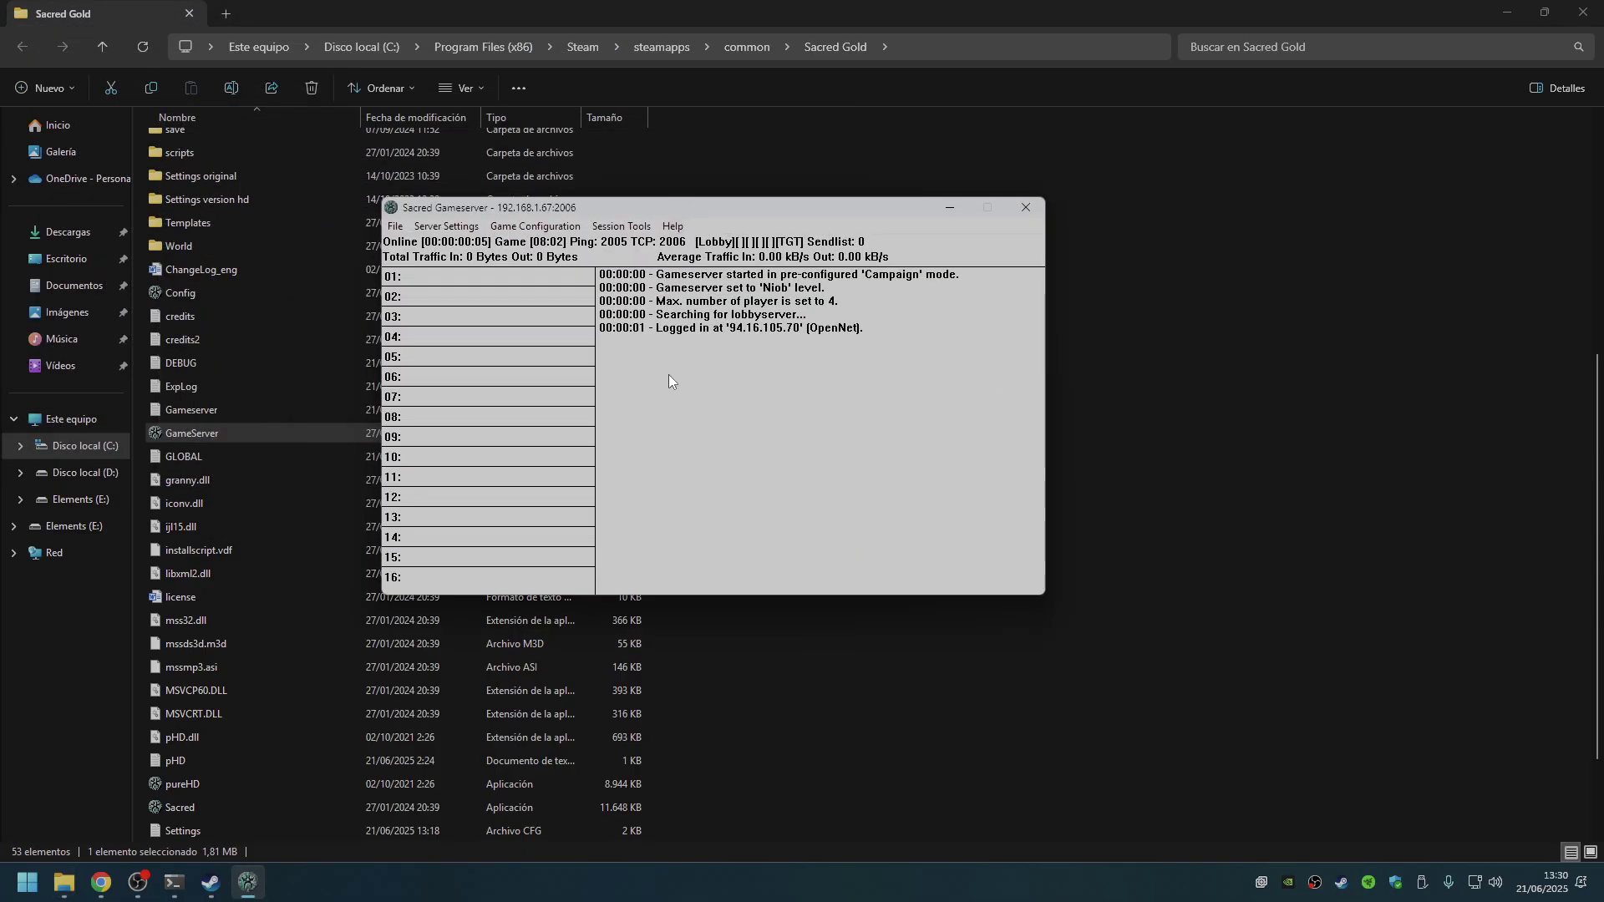